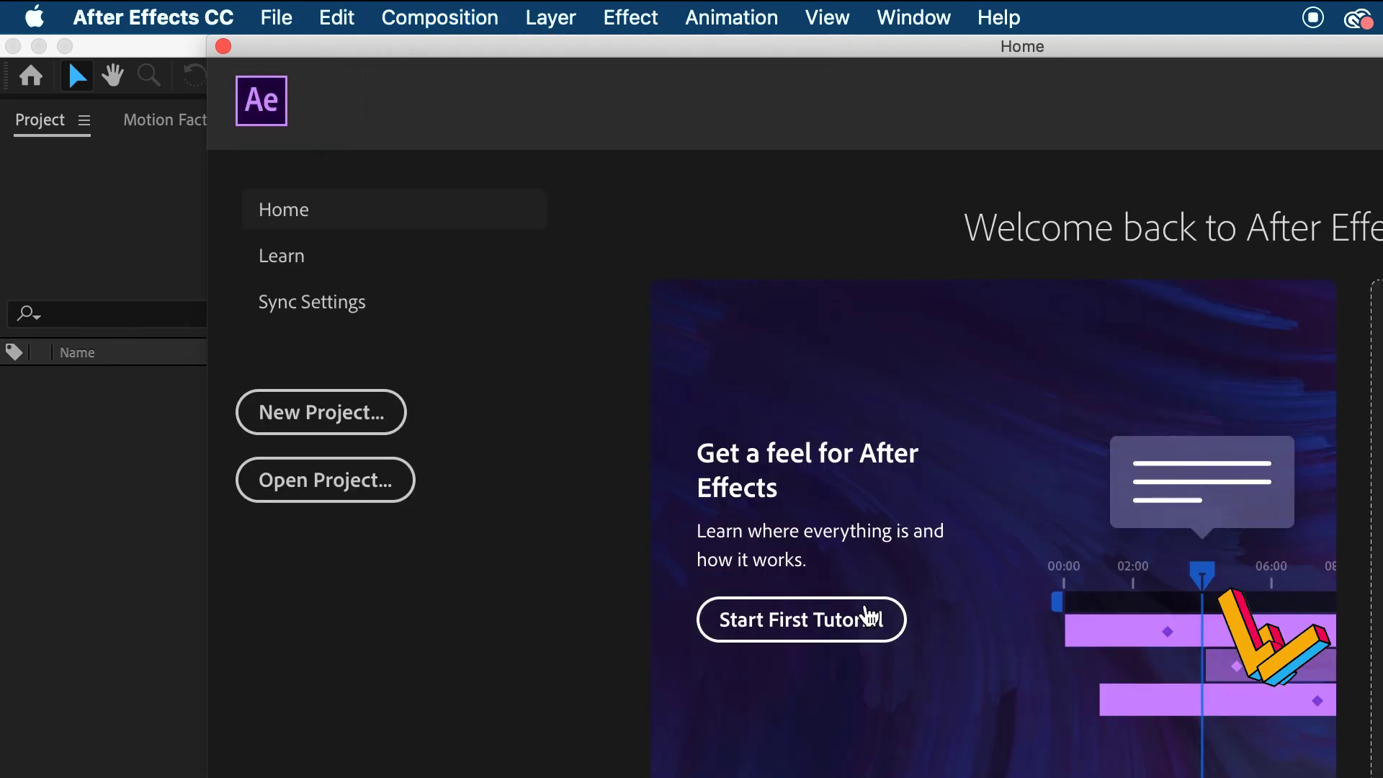
# Step: Create a 1920 x 1080 px composition named Smoke at 25 fps with a 15-second duration
pyautogui.click(223, 46)
pyautogui.click(433, 17)
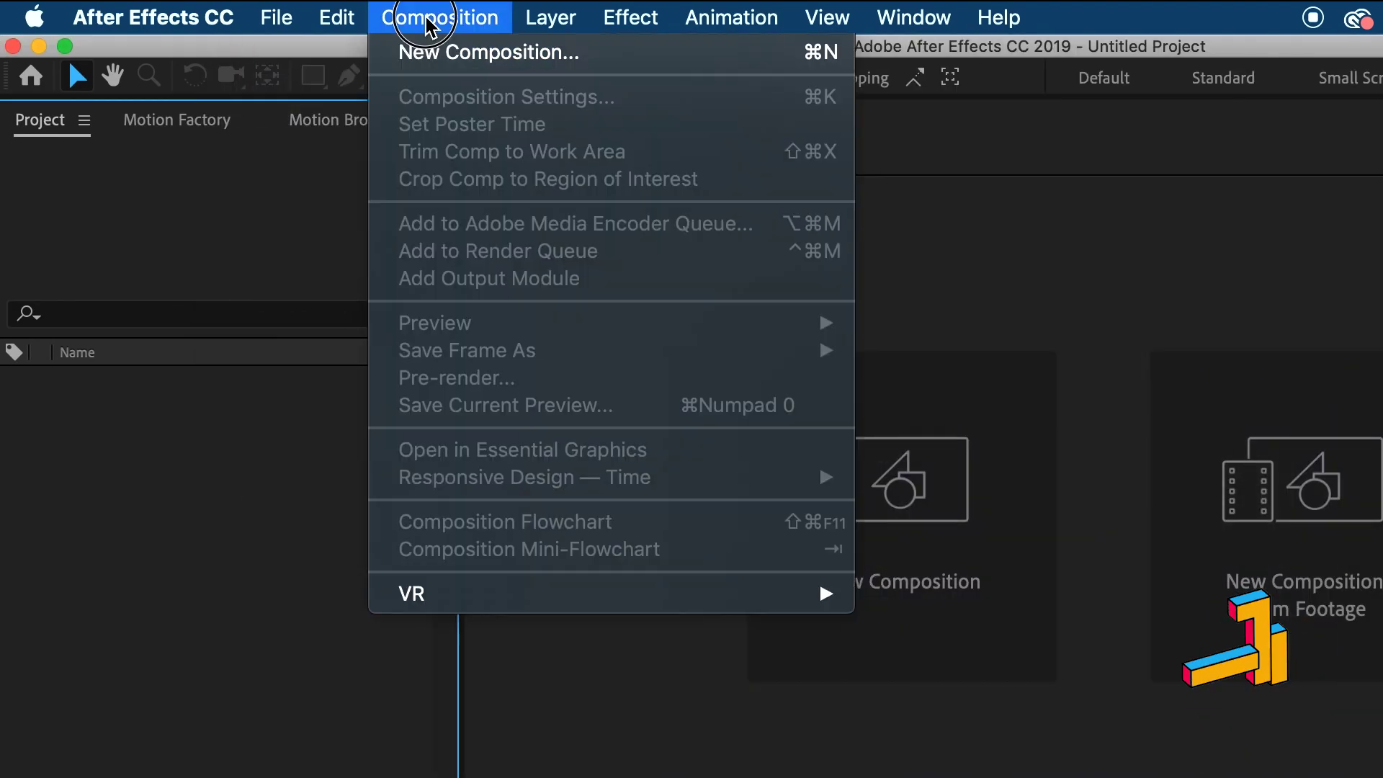
pyautogui.click(432, 55)
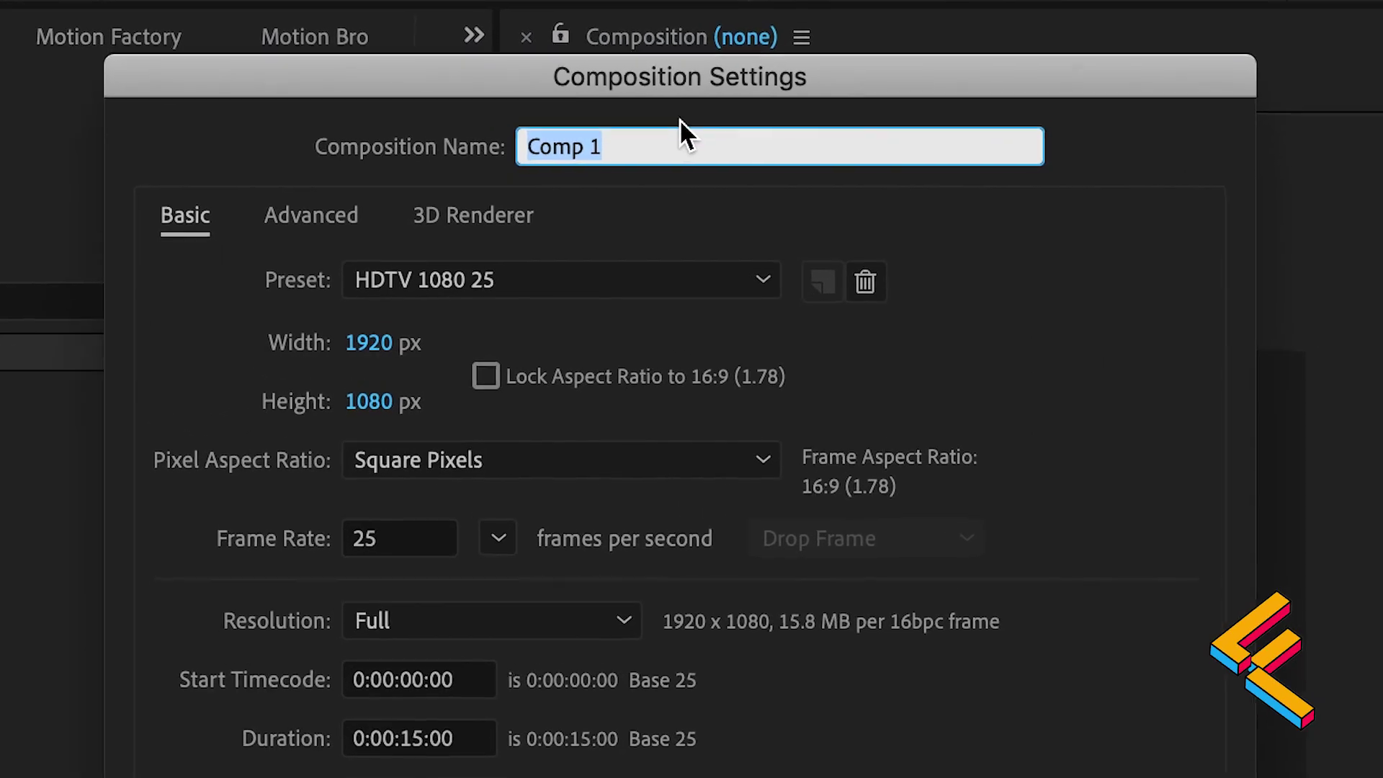
pyautogui.write('Smoke')
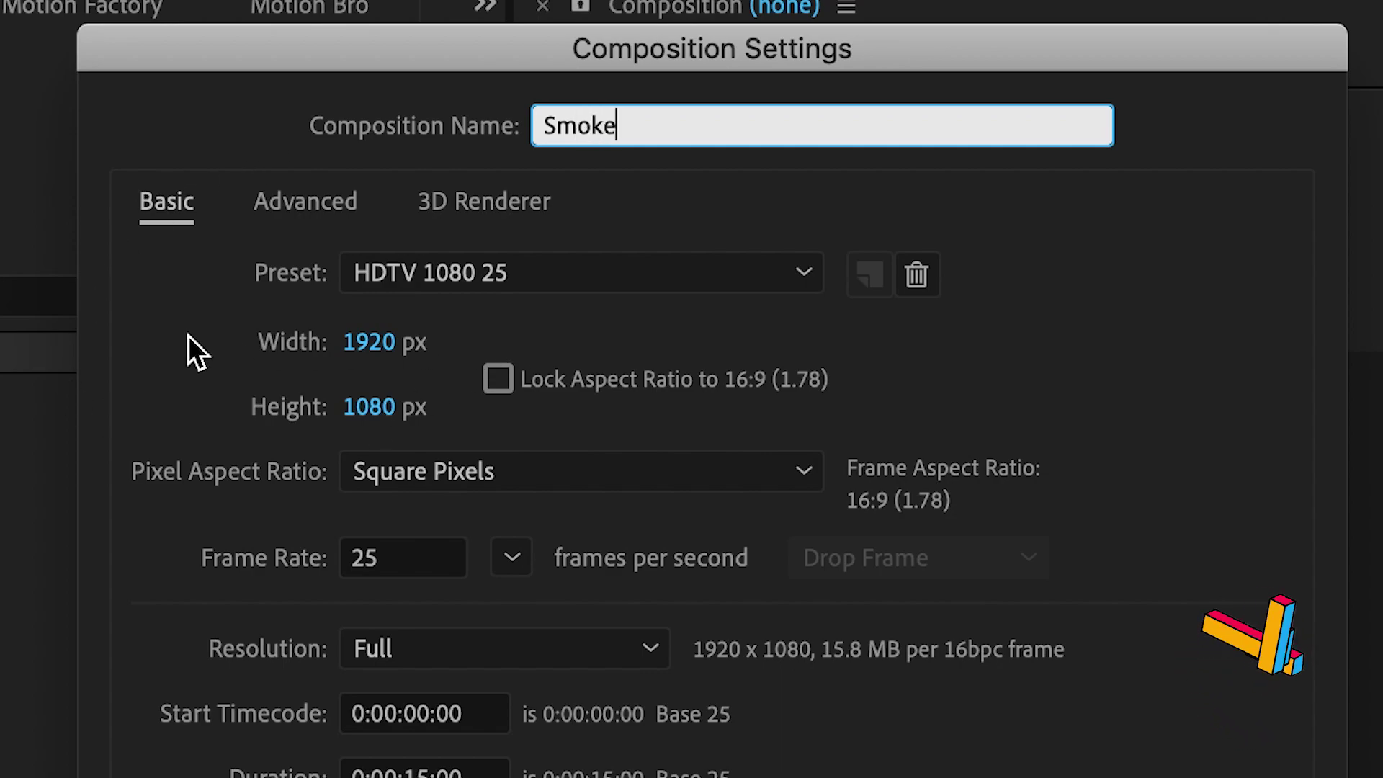
pyautogui.click(188, 335)
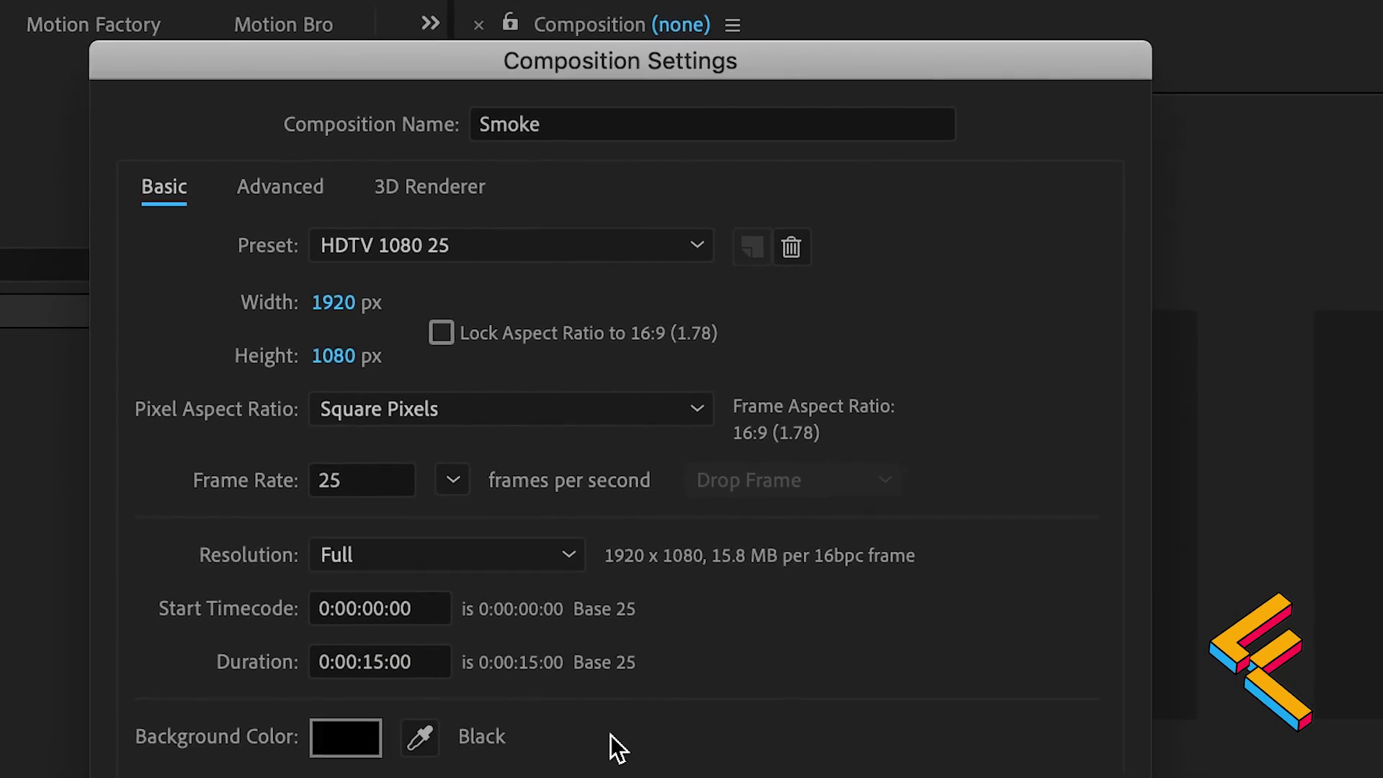
pyautogui.click(1007, 773)
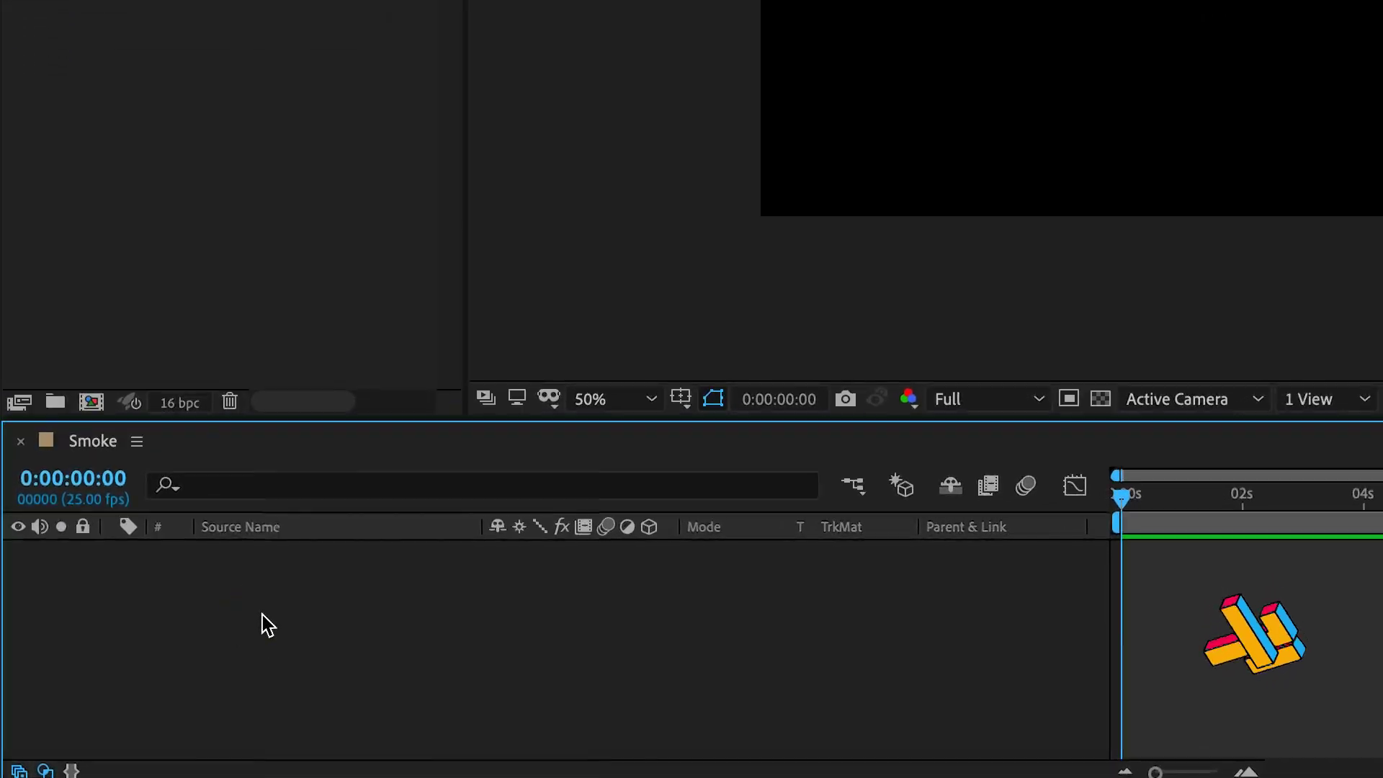
# Step: Add a composition-sized black (000000) solid layer named Background to the Smoke composition
pyautogui.rightClick(268, 625)
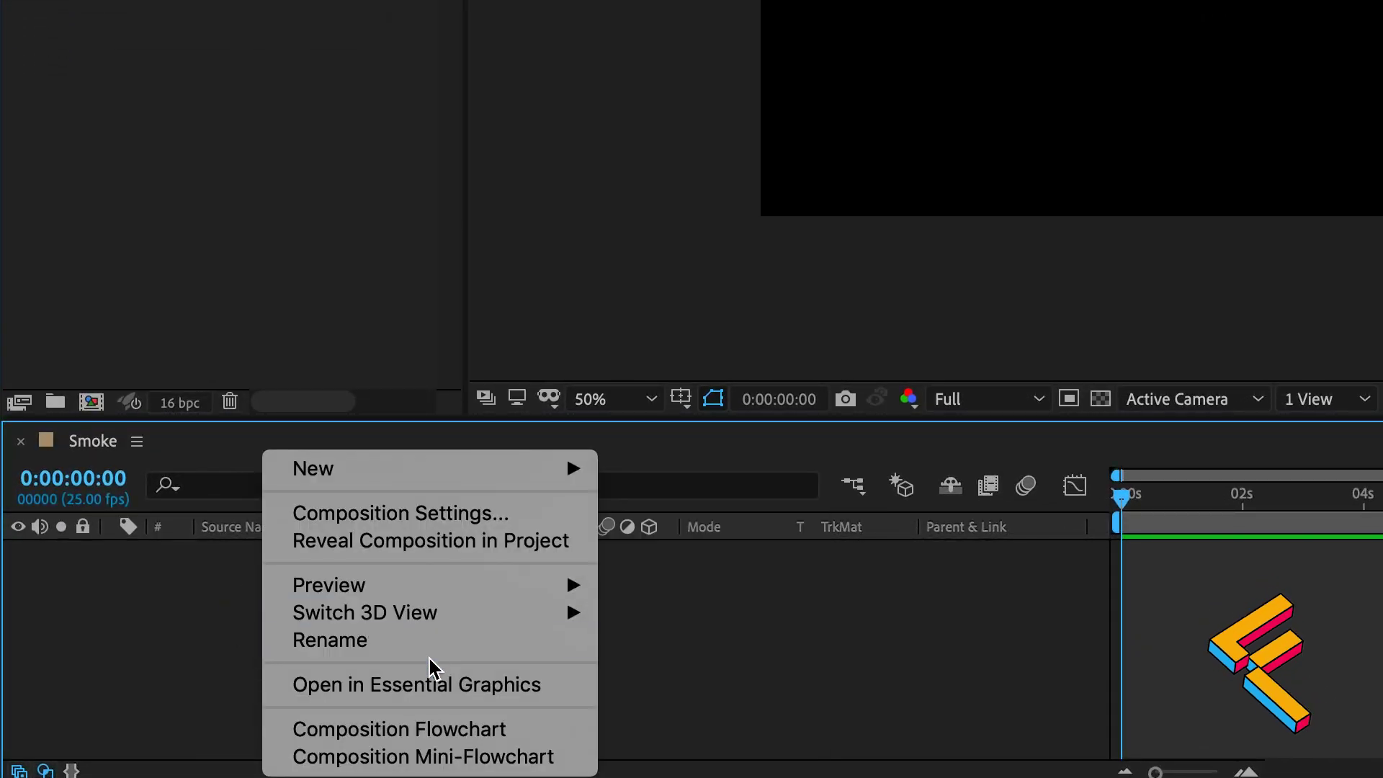
pyautogui.moveTo(456, 469)
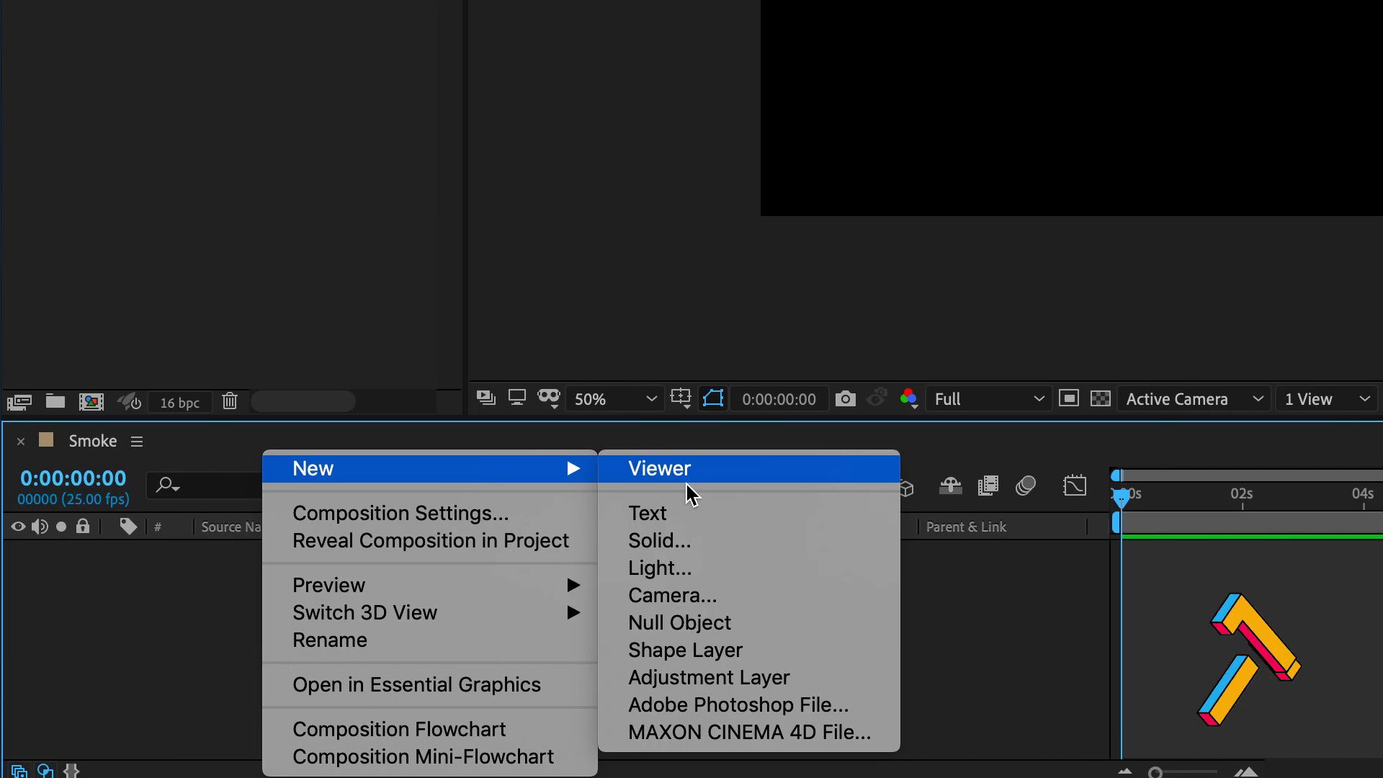
pyautogui.click(693, 547)
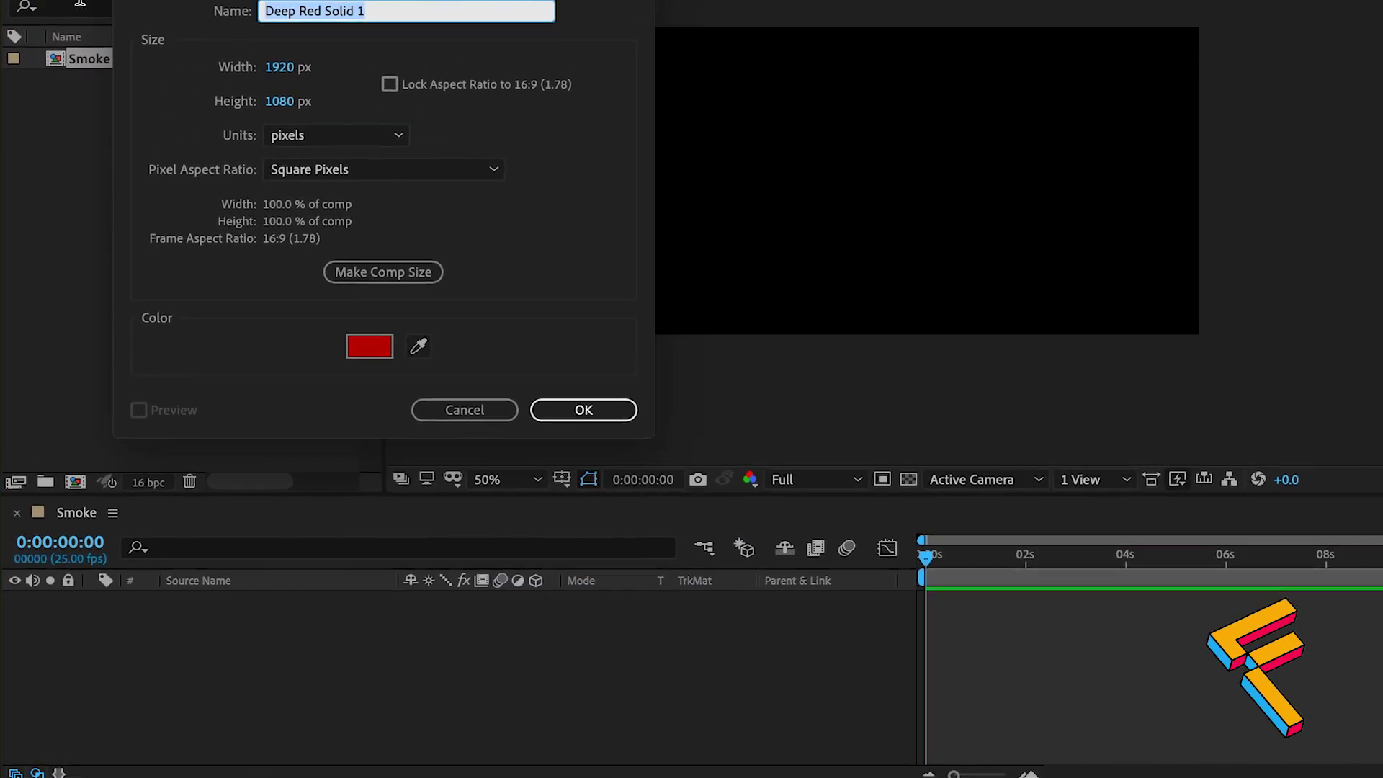
pyautogui.write('Background')
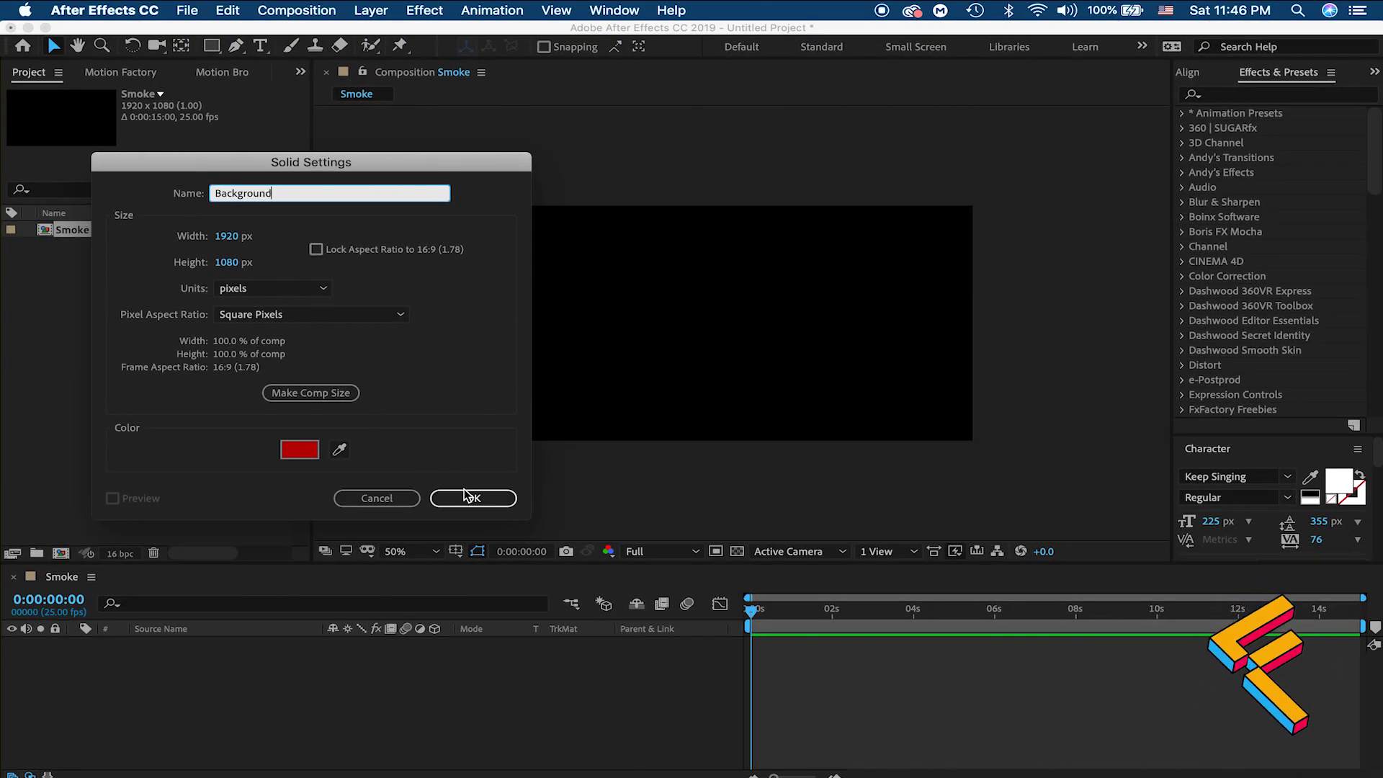
pyautogui.click(316, 450)
pyautogui.moveTo(287, 478); pyautogui.dragTo(525, 688)
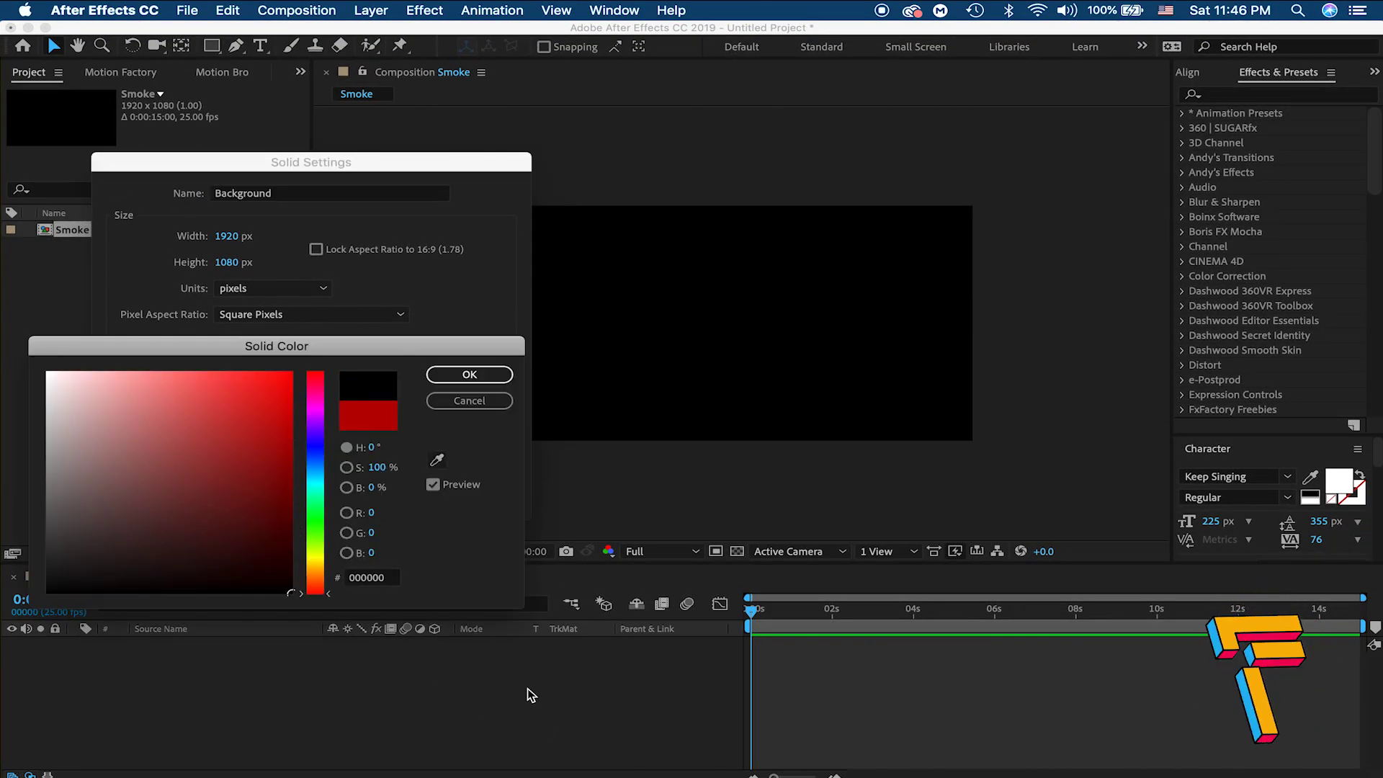
pyautogui.click(492, 376)
pyautogui.click(476, 498)
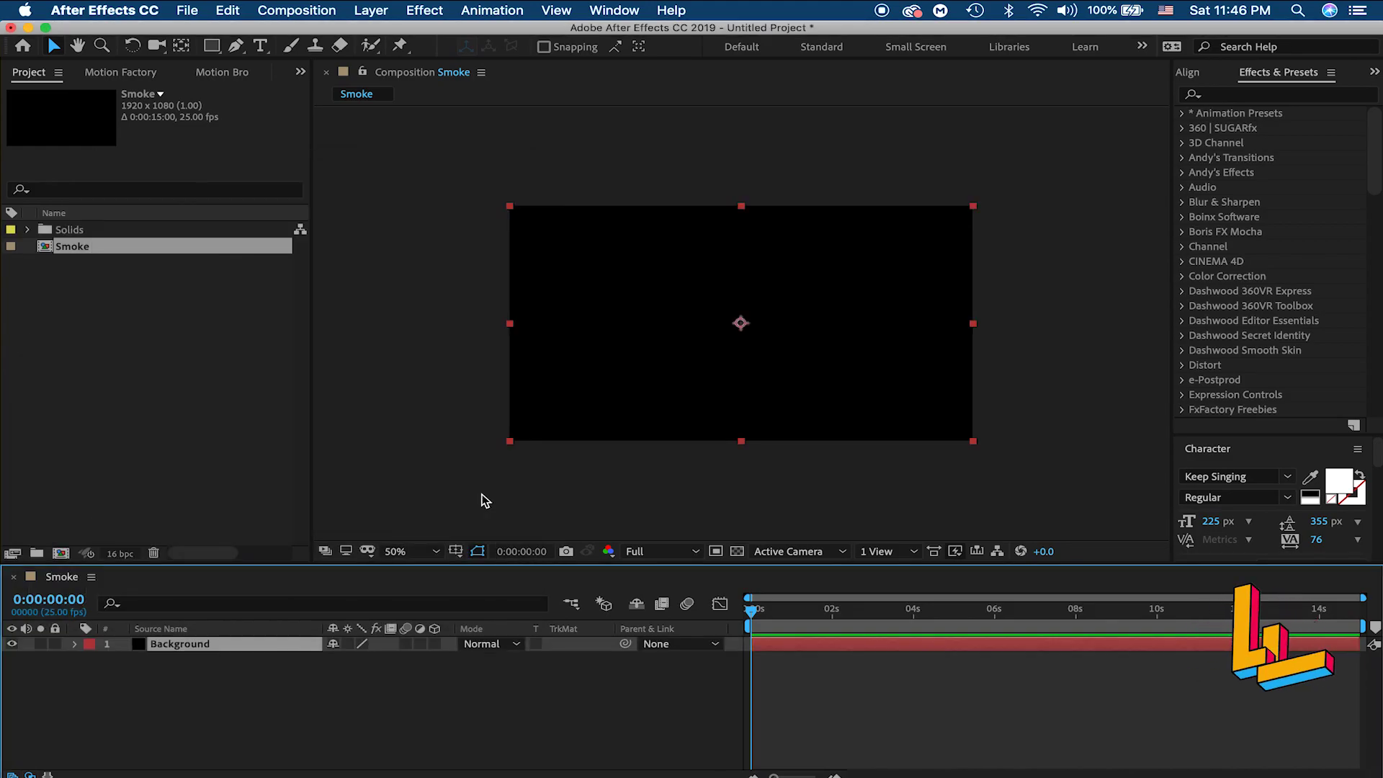
# Step: Apply the Gradient Ramp effect to the Background layer
pyautogui.click(142, 405)
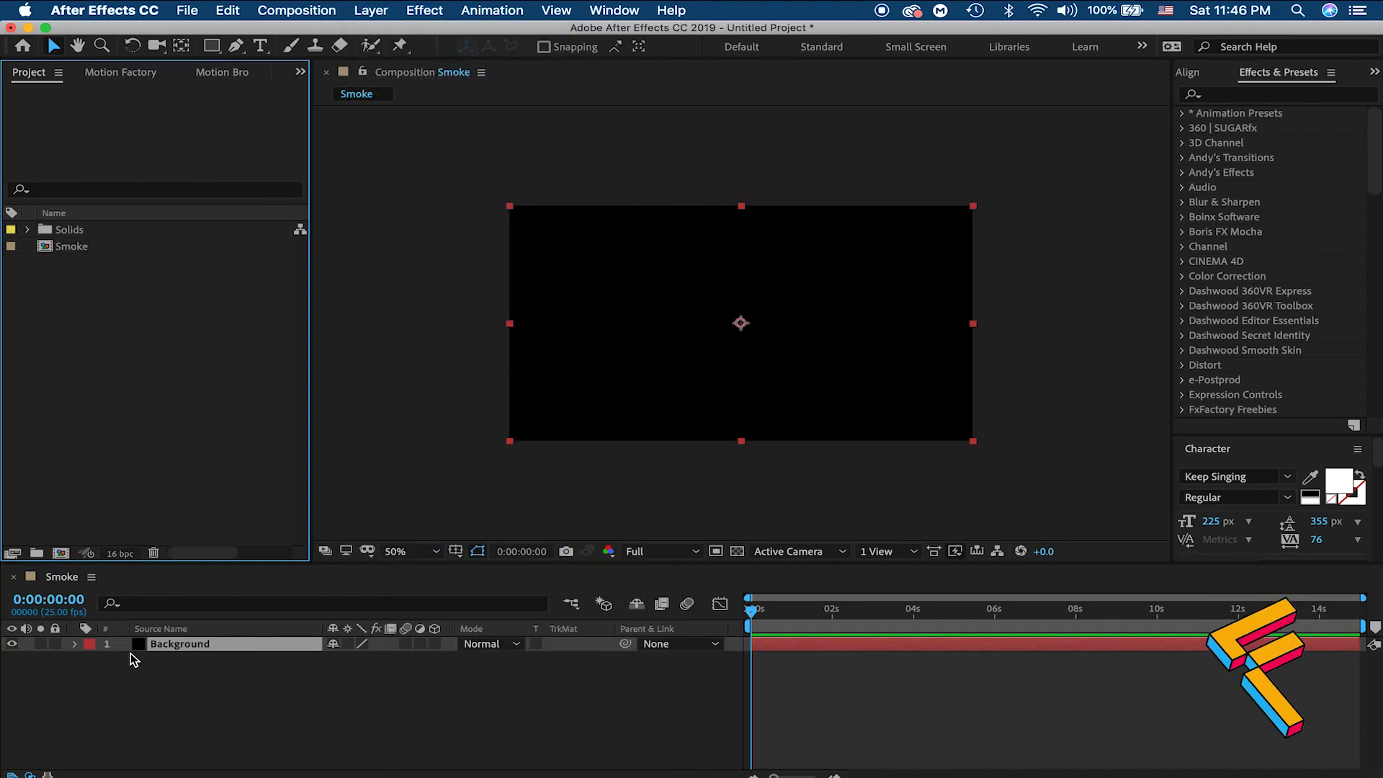
pyautogui.click(166, 648)
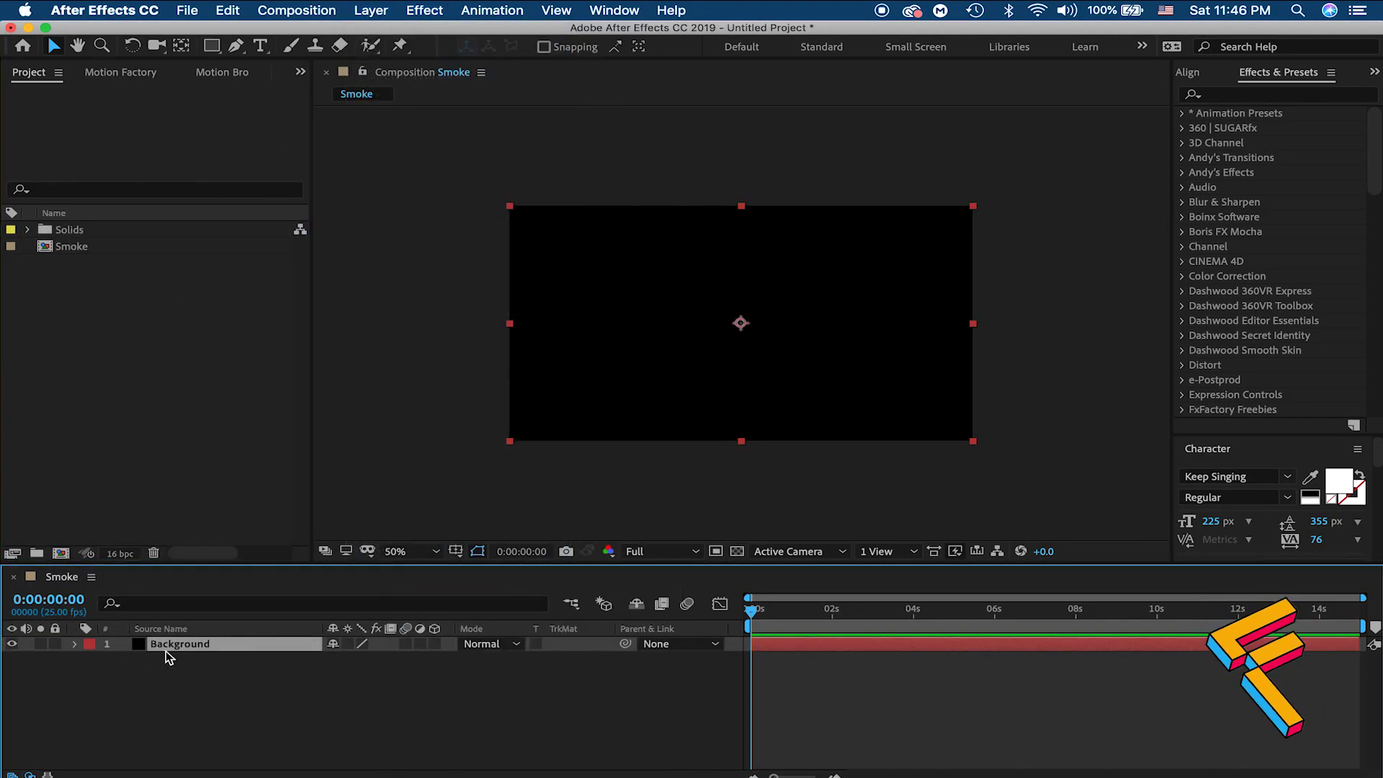
pyautogui.click(194, 682)
pyautogui.click(184, 645)
pyautogui.click(424, 10)
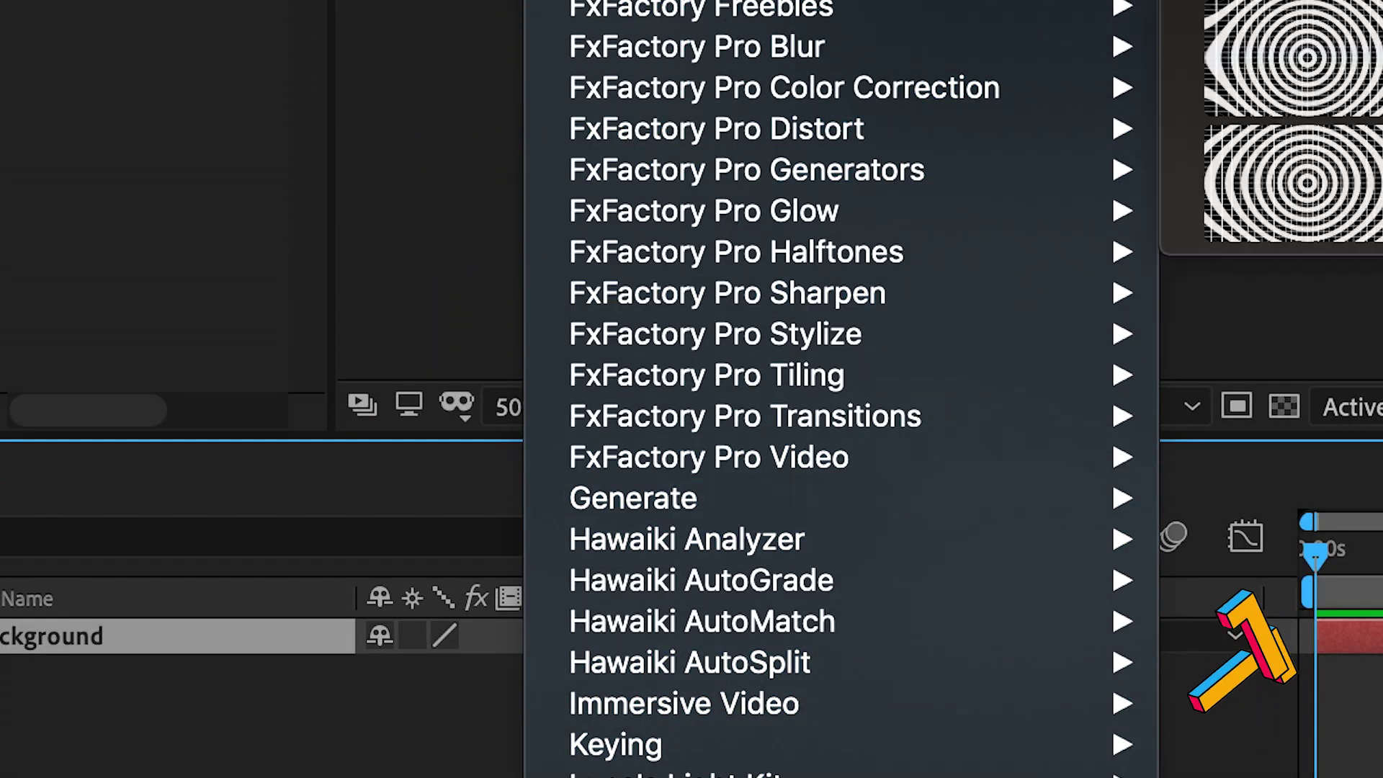
pyautogui.scroll(-10, 841, 388)
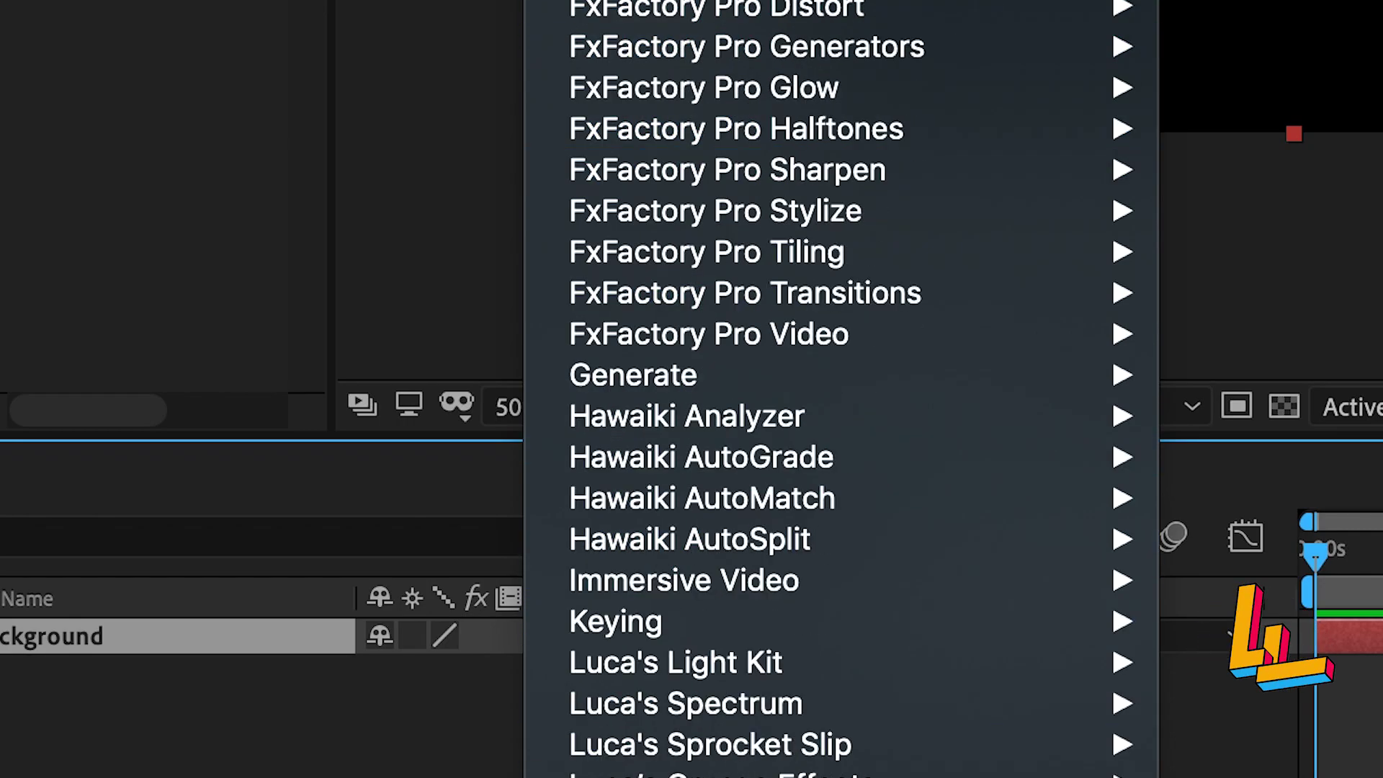
pyautogui.scroll(-10, 841, 389)
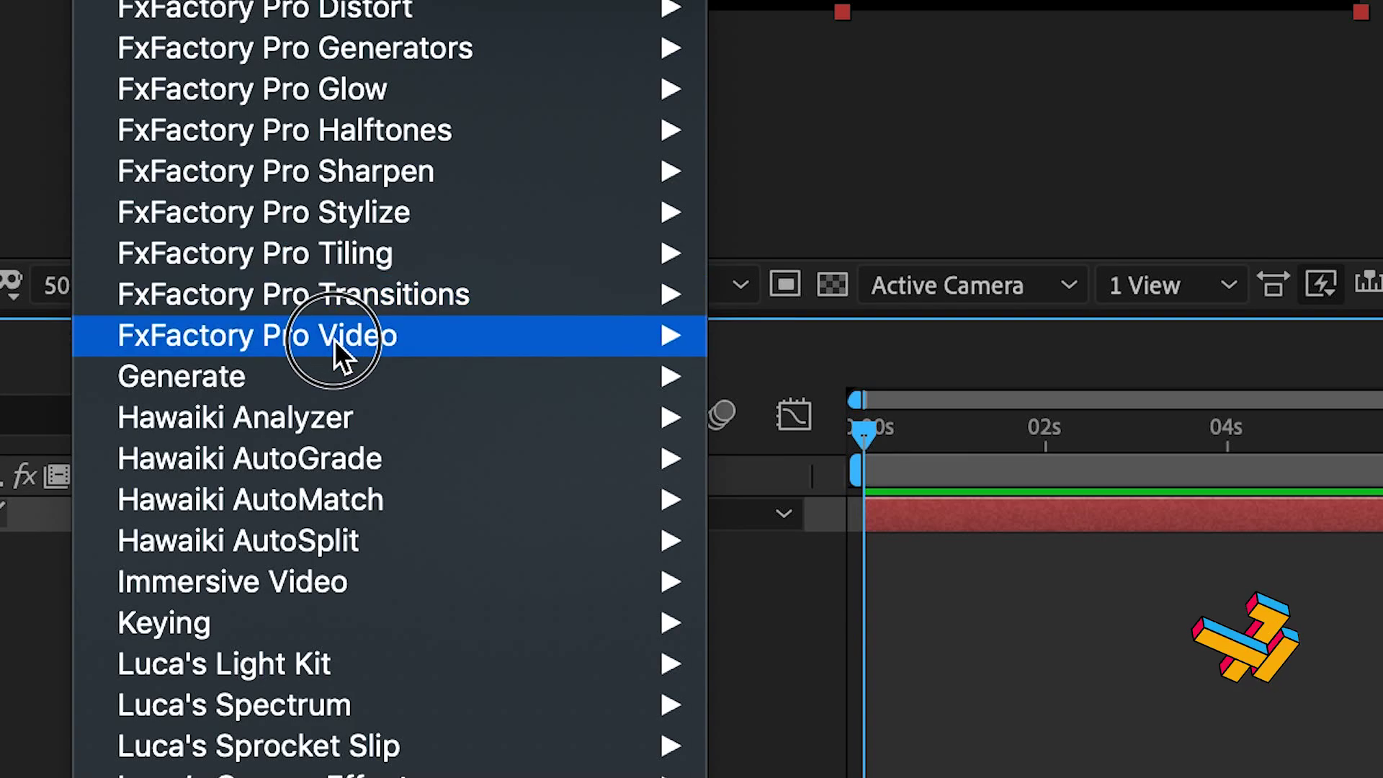
pyautogui.moveTo(342, 397)
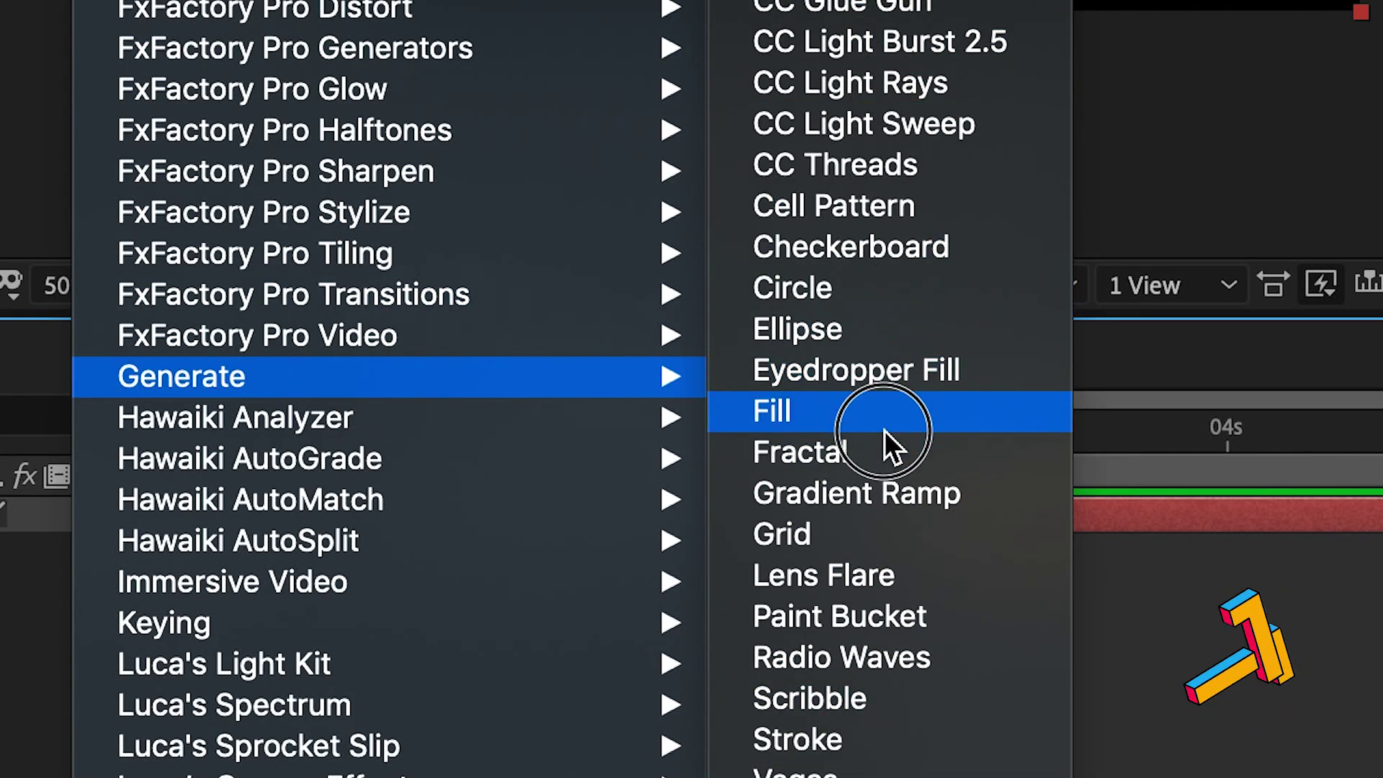
pyautogui.click(900, 496)
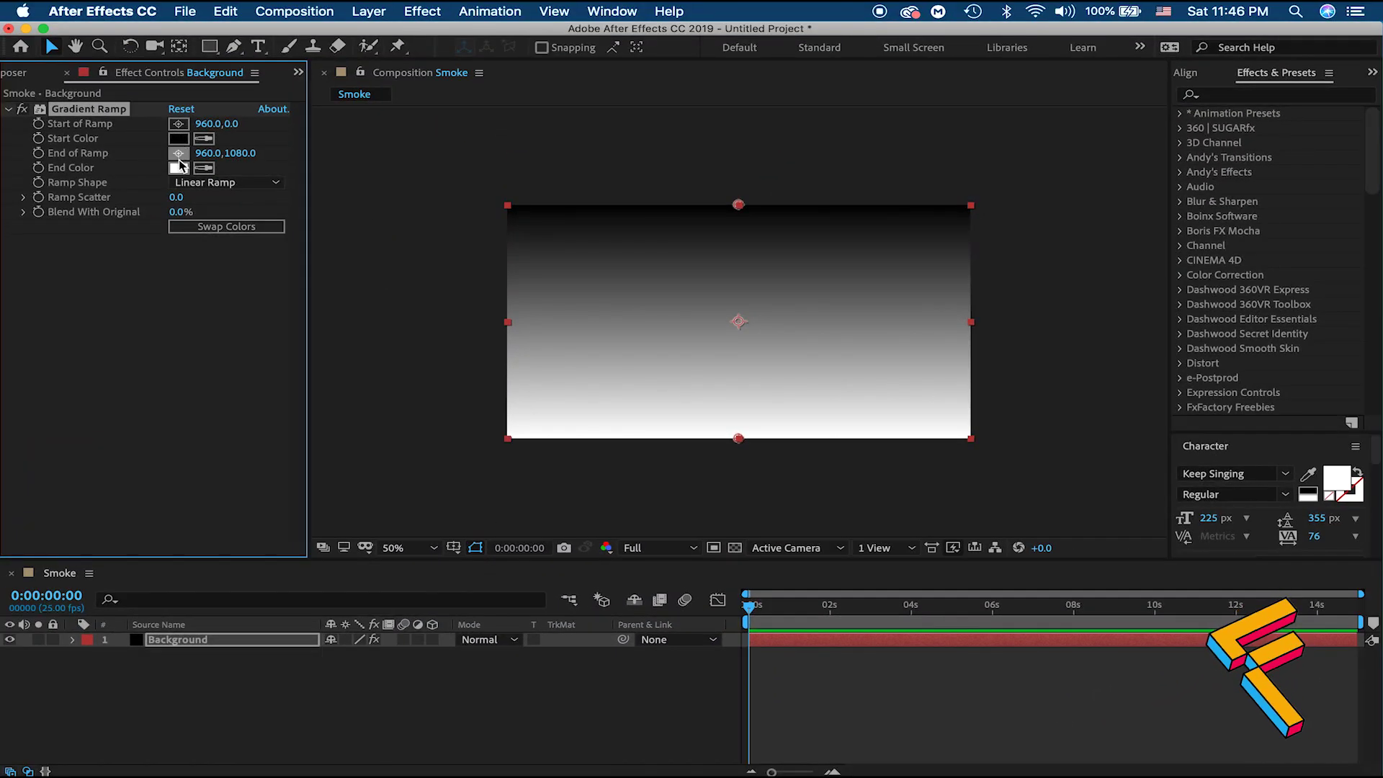
# Step: Set the Gradient Ramp's end color to bright blue and its start color to dark green (093500)
pyautogui.click(179, 167)
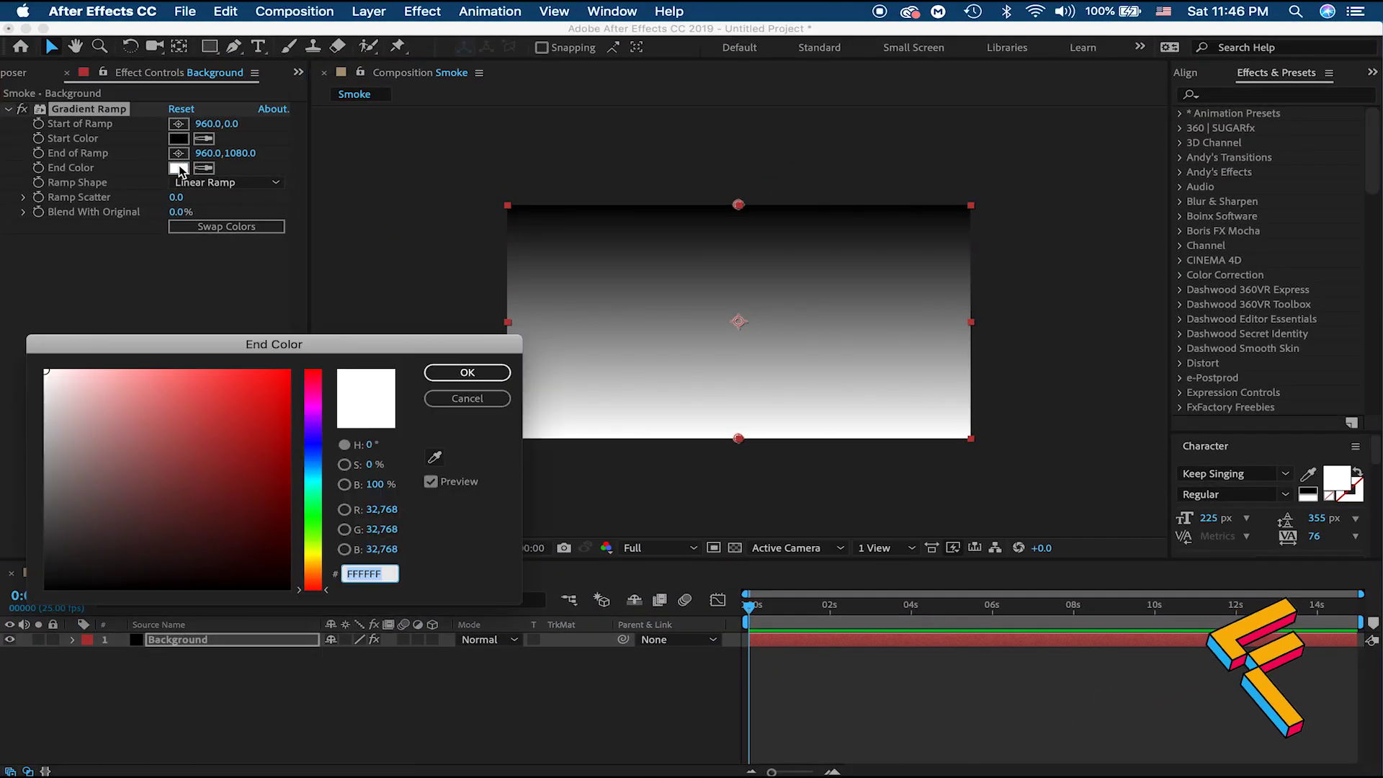
pyautogui.click(316, 461)
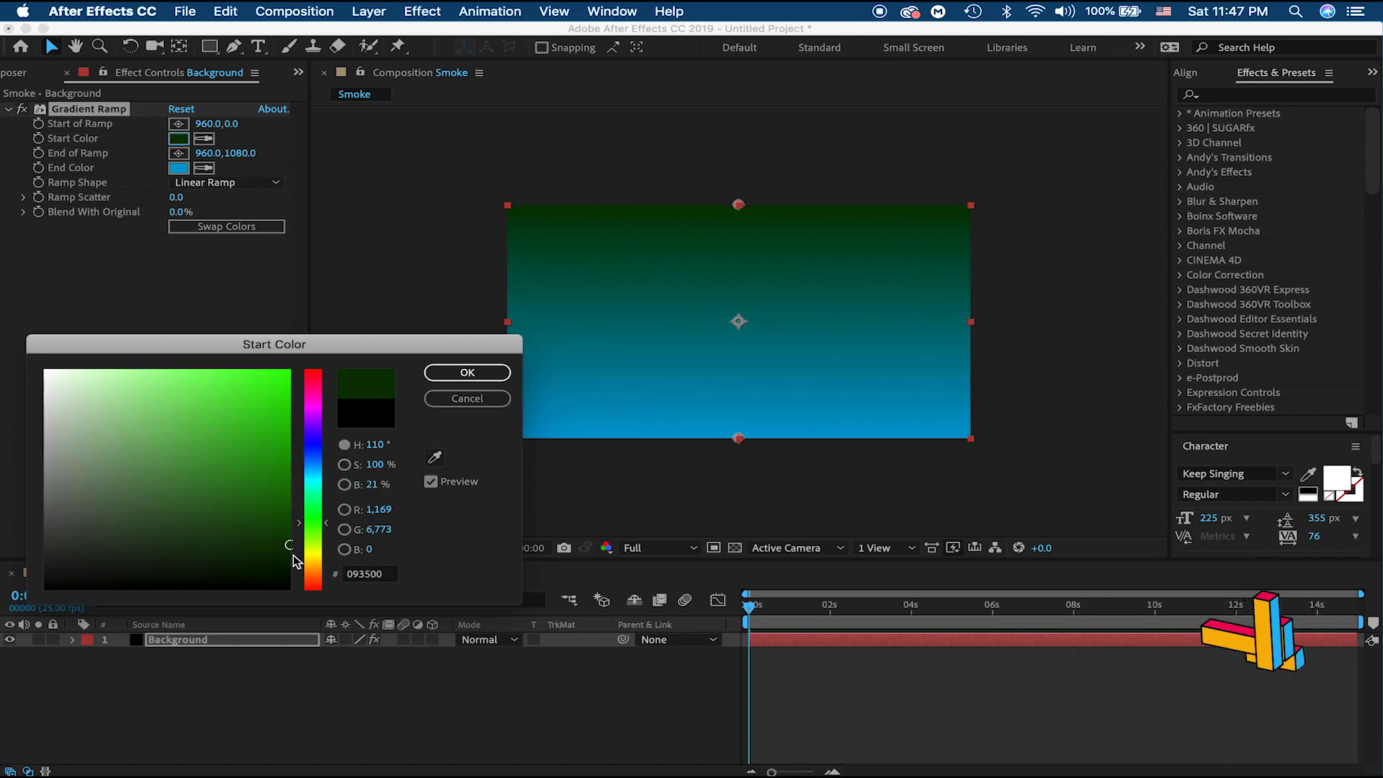
pyautogui.click(483, 374)
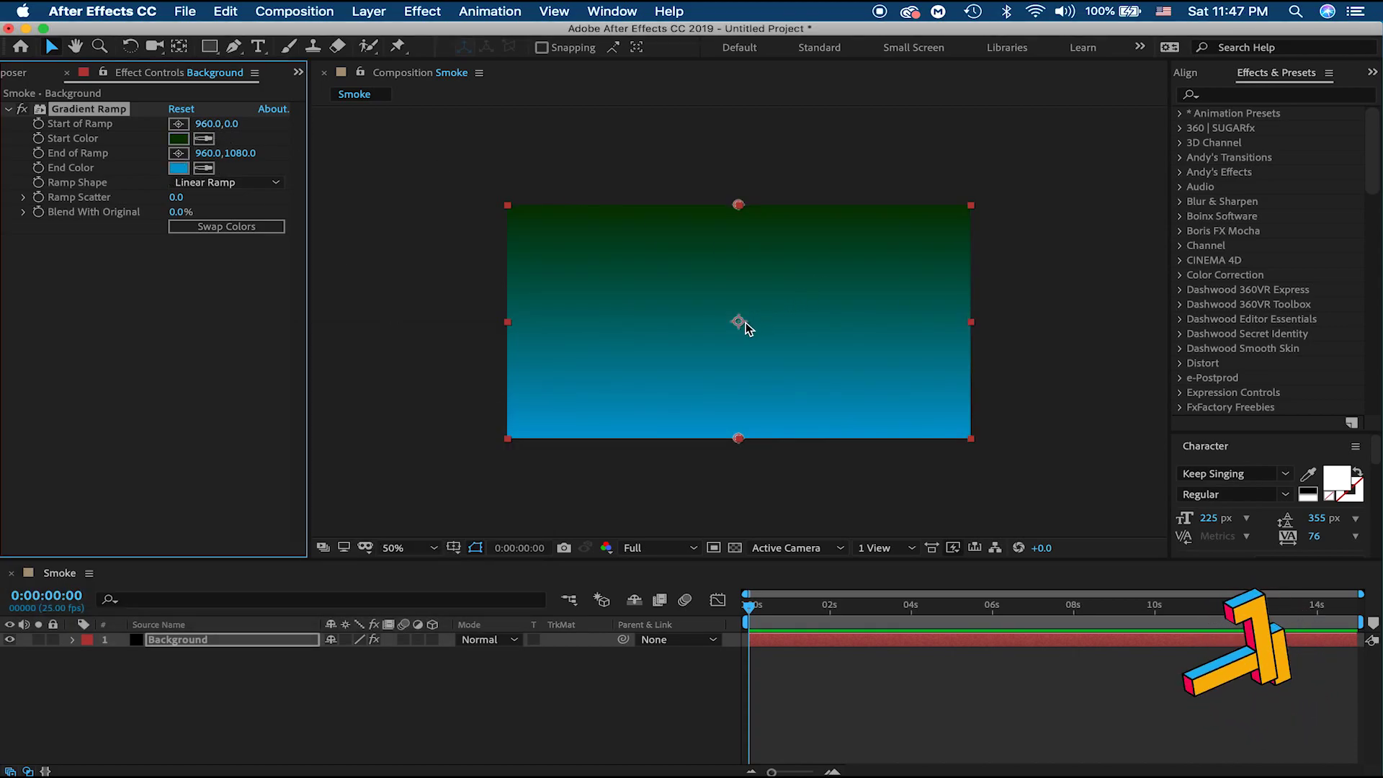
# Step: Move the Gradient Ramp's start point down to 960, 93 and set Ramp Scatter to 80.3
pyautogui.moveTo(738, 204); pyautogui.dragTo(738, 275)
pyautogui.moveTo(508, 124); pyautogui.dragTo(331, 119)
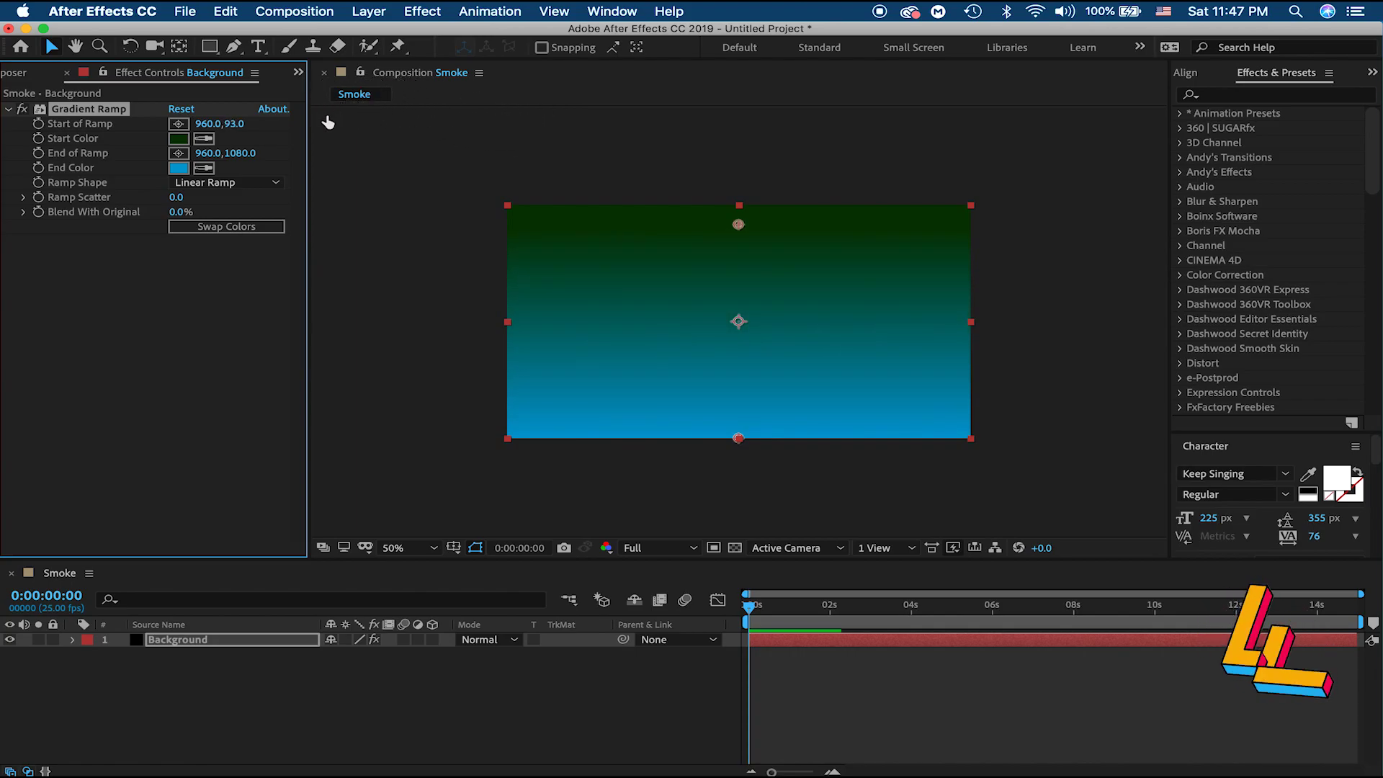
pyautogui.moveTo(180, 201); pyautogui.dragTo(836, 166)
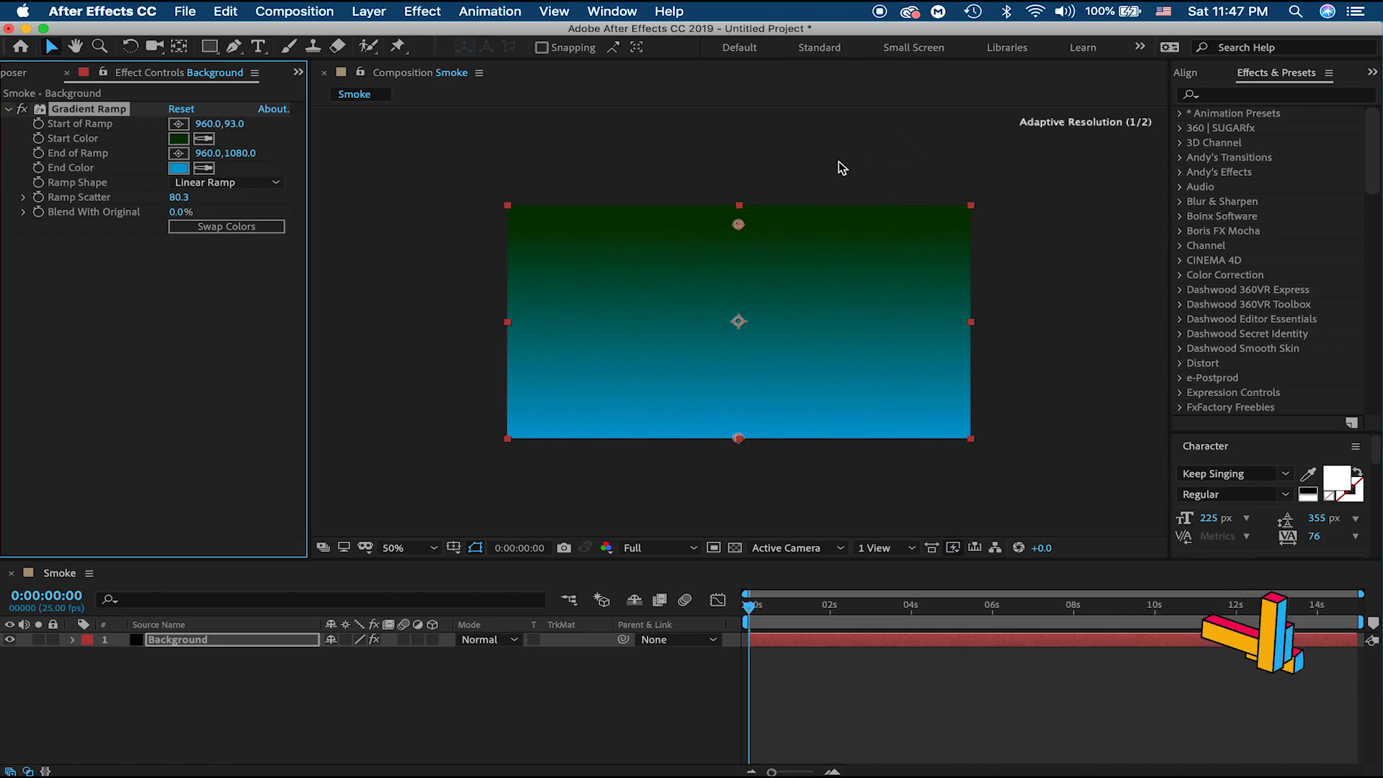
pyautogui.moveTo(220, 212); pyautogui.dragTo(160, 209)
pyautogui.click(167, 387)
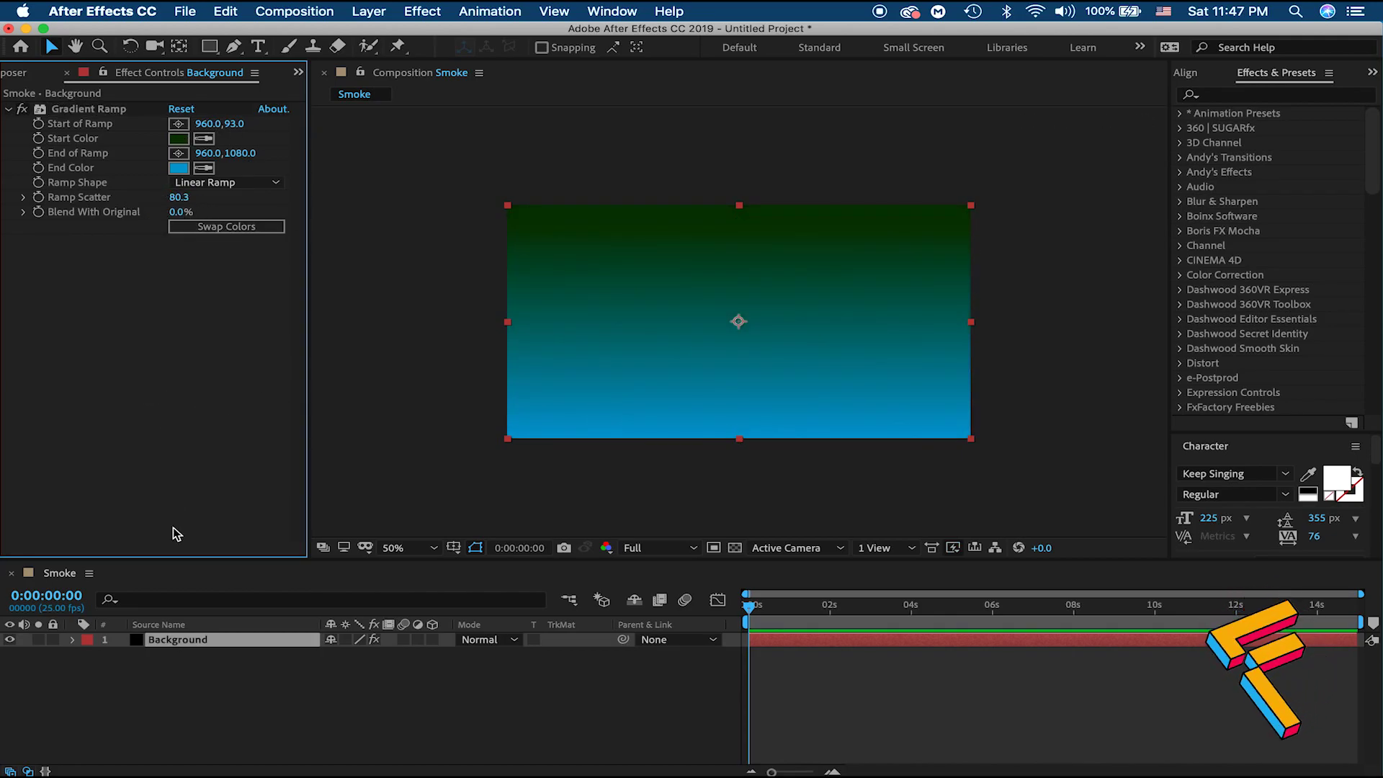
# Step: Add a black 1920 x 1080 px solid layer named Noise above the Background layer
pyautogui.click(176, 664)
pyautogui.click(175, 644)
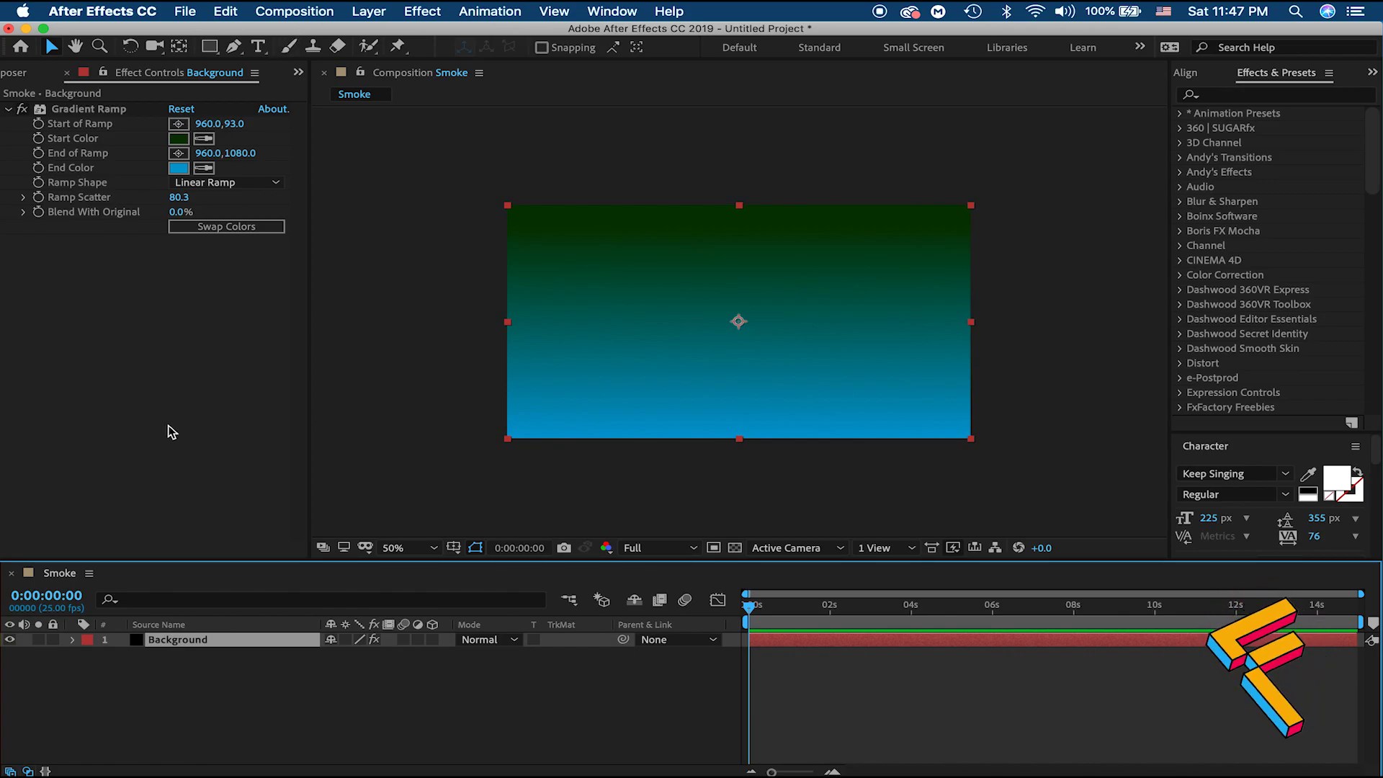
pyautogui.click(356, 10)
pyautogui.moveTo(447, 34)
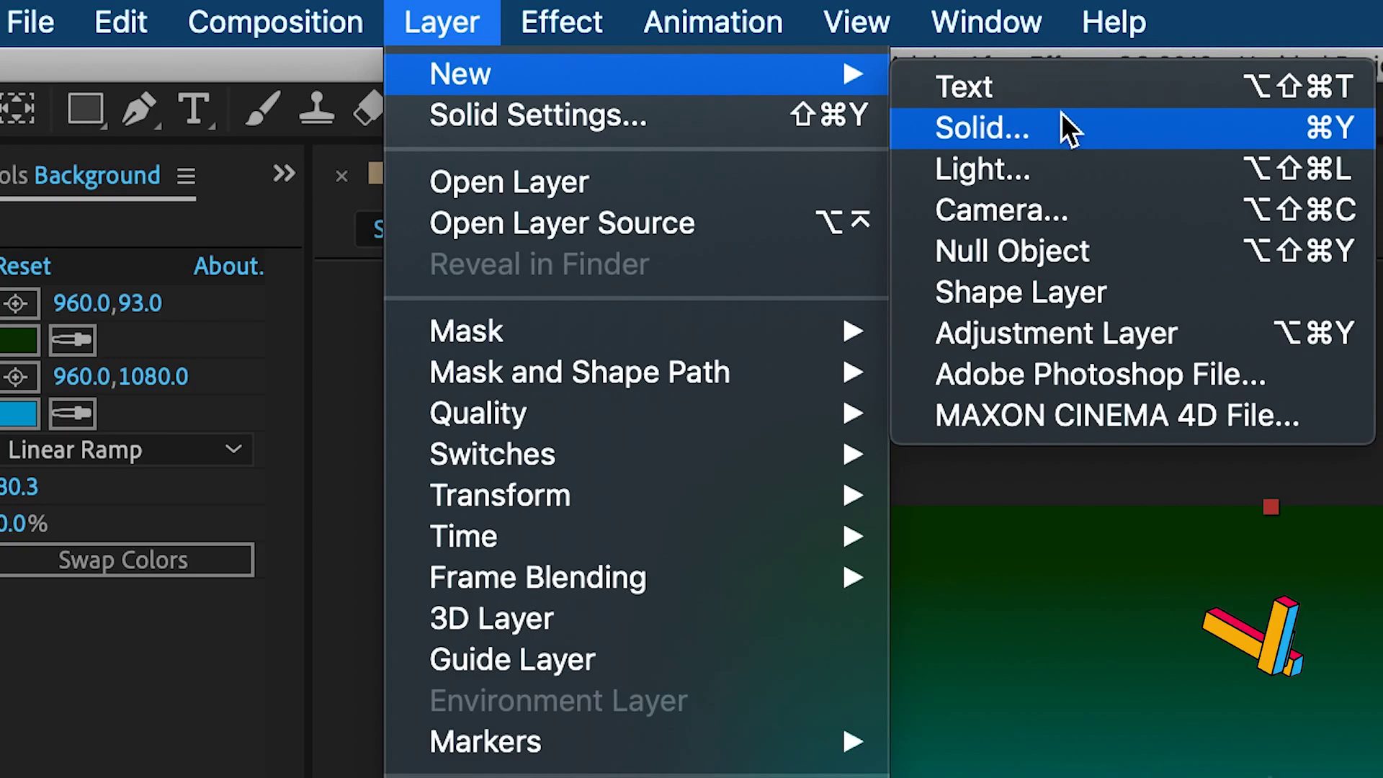
pyautogui.click(1061, 115)
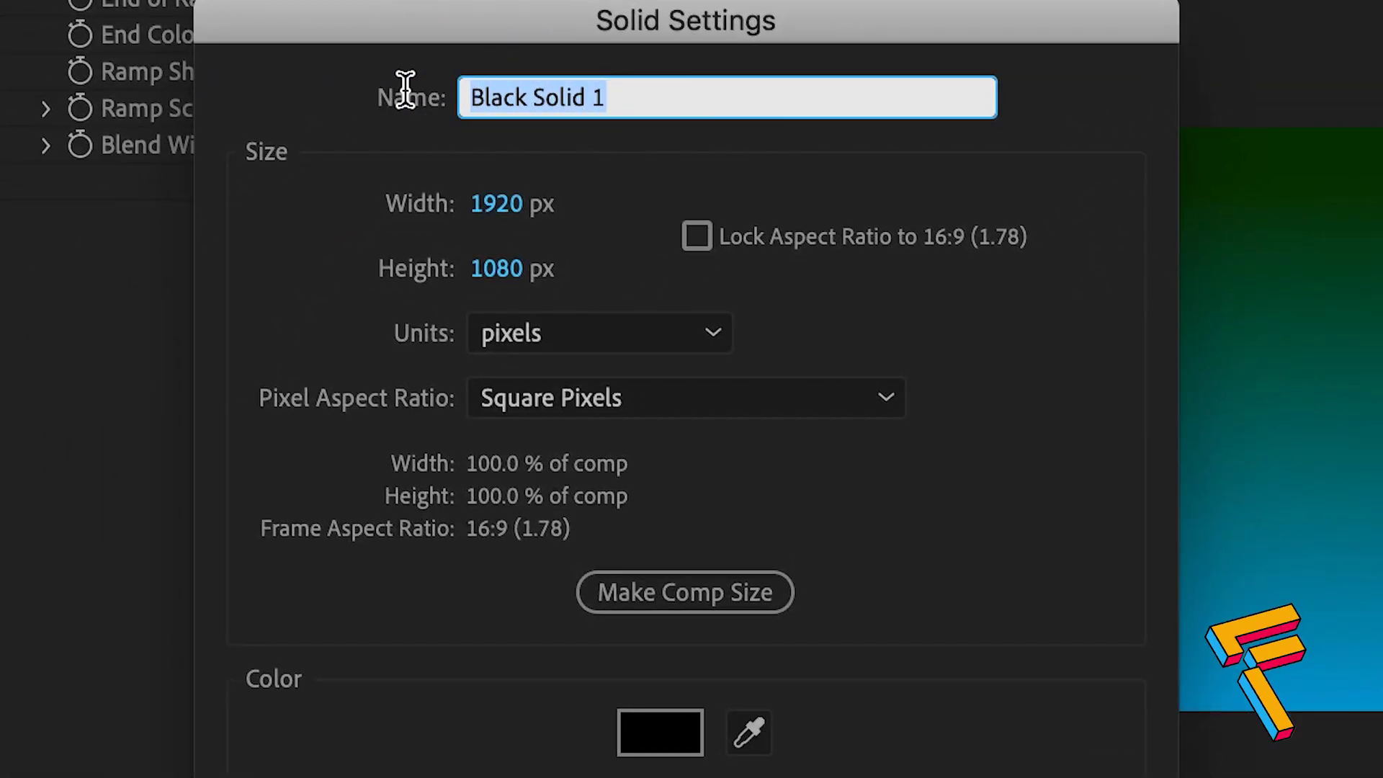
pyautogui.write('Noise')
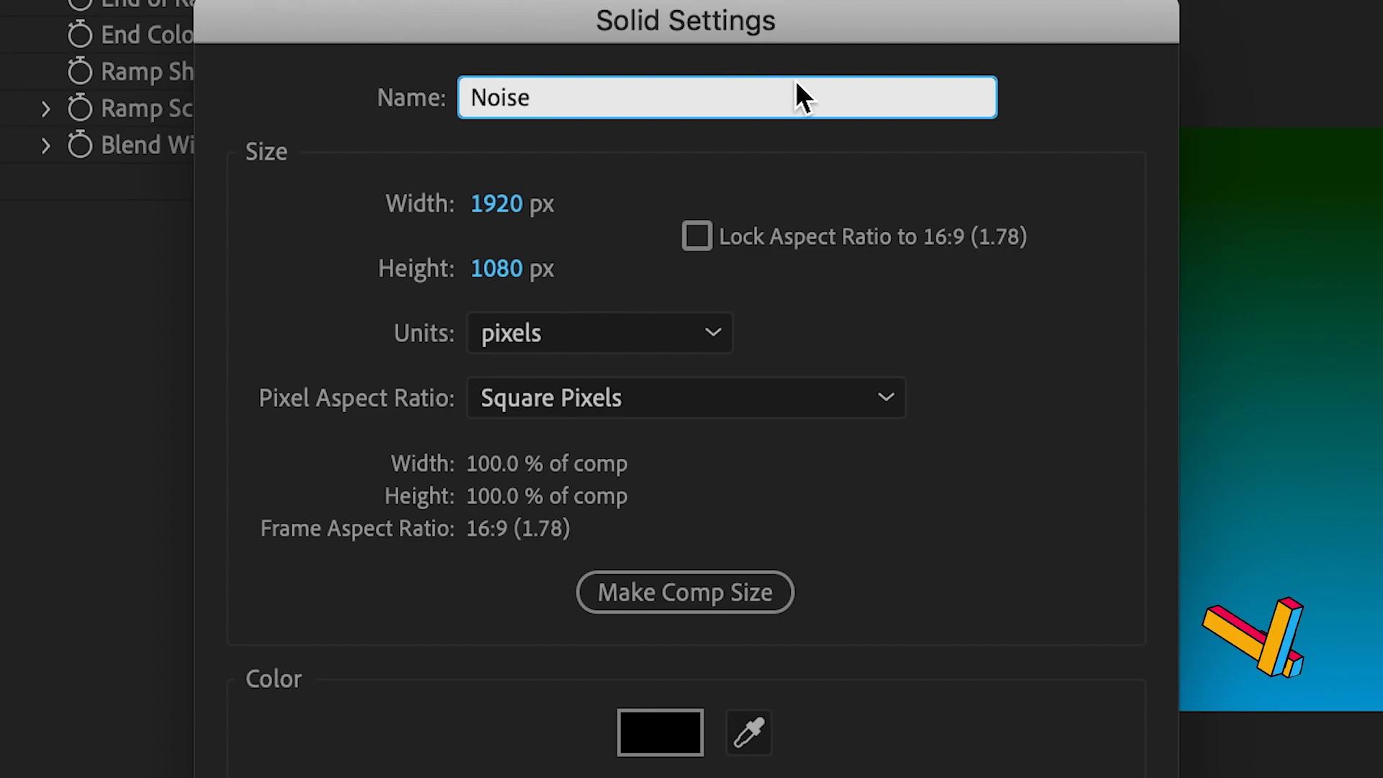
pyautogui.click(673, 620)
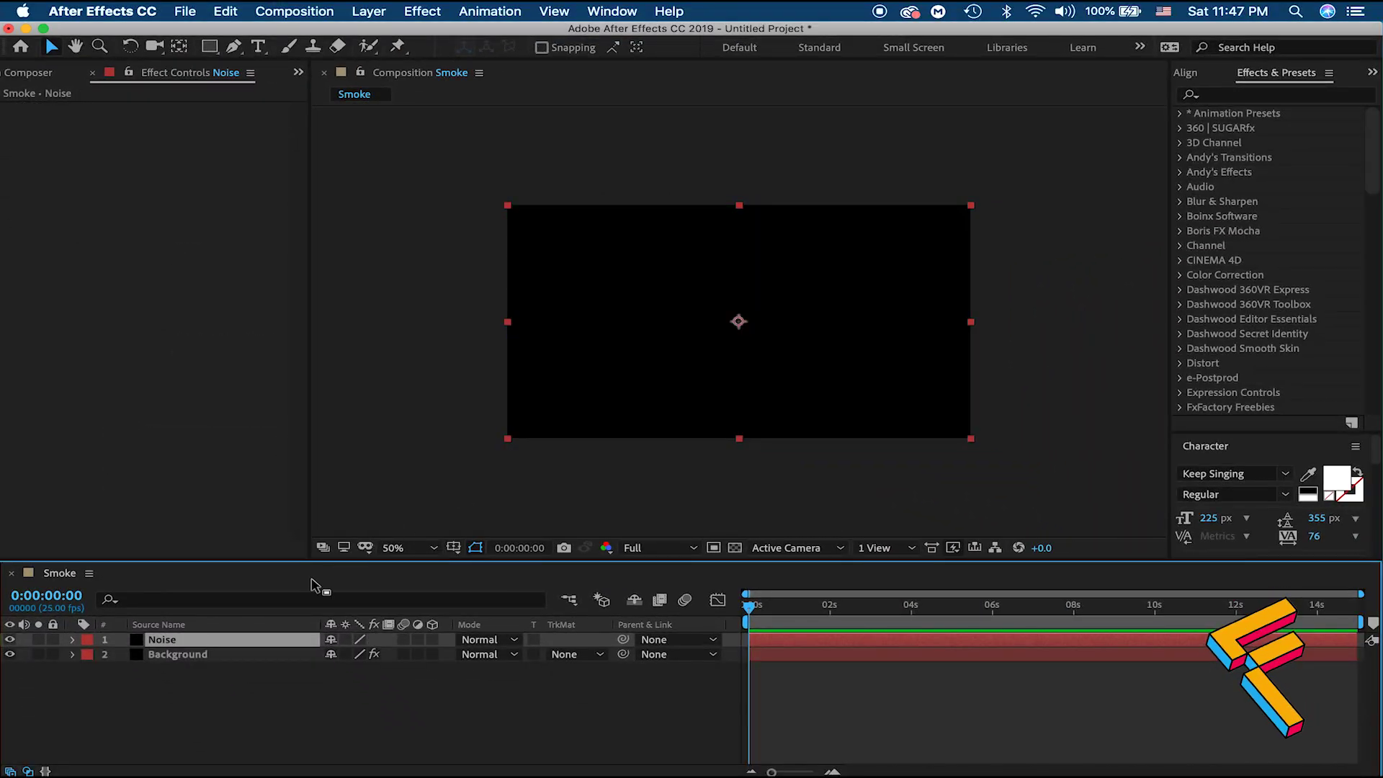
# Step: Search the effects for "noise" and apply Fractal Noise to the Noise layer
pyautogui.click(1235, 95)
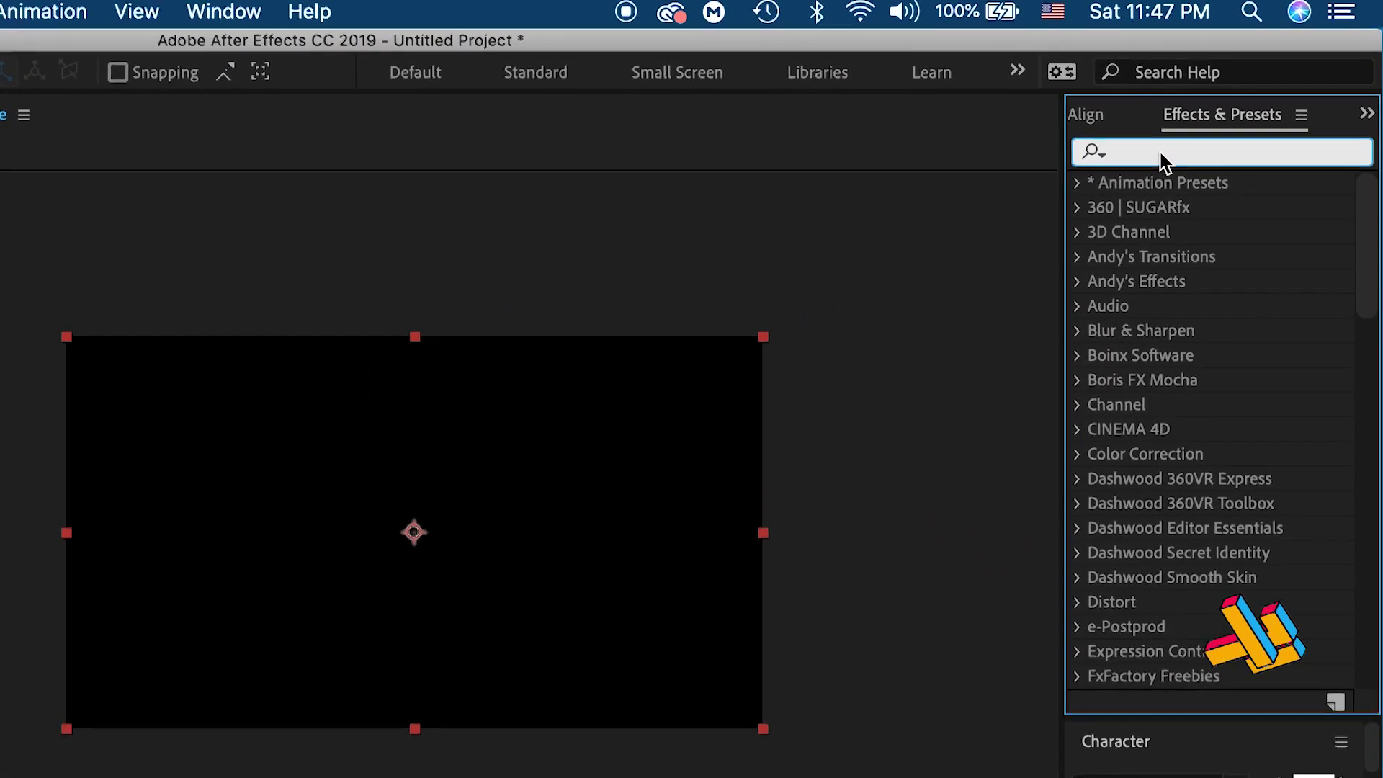
pyautogui.write('noise')
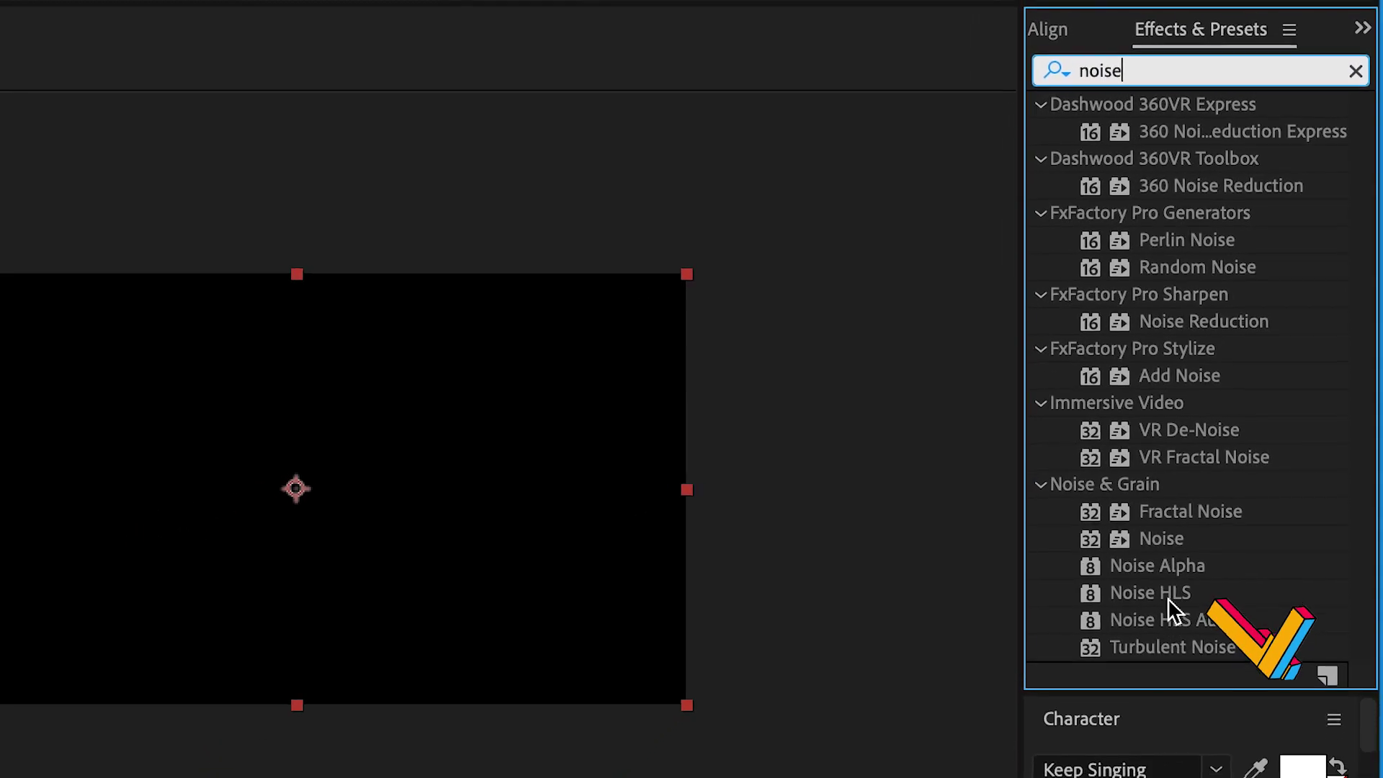
pyautogui.click(1177, 540)
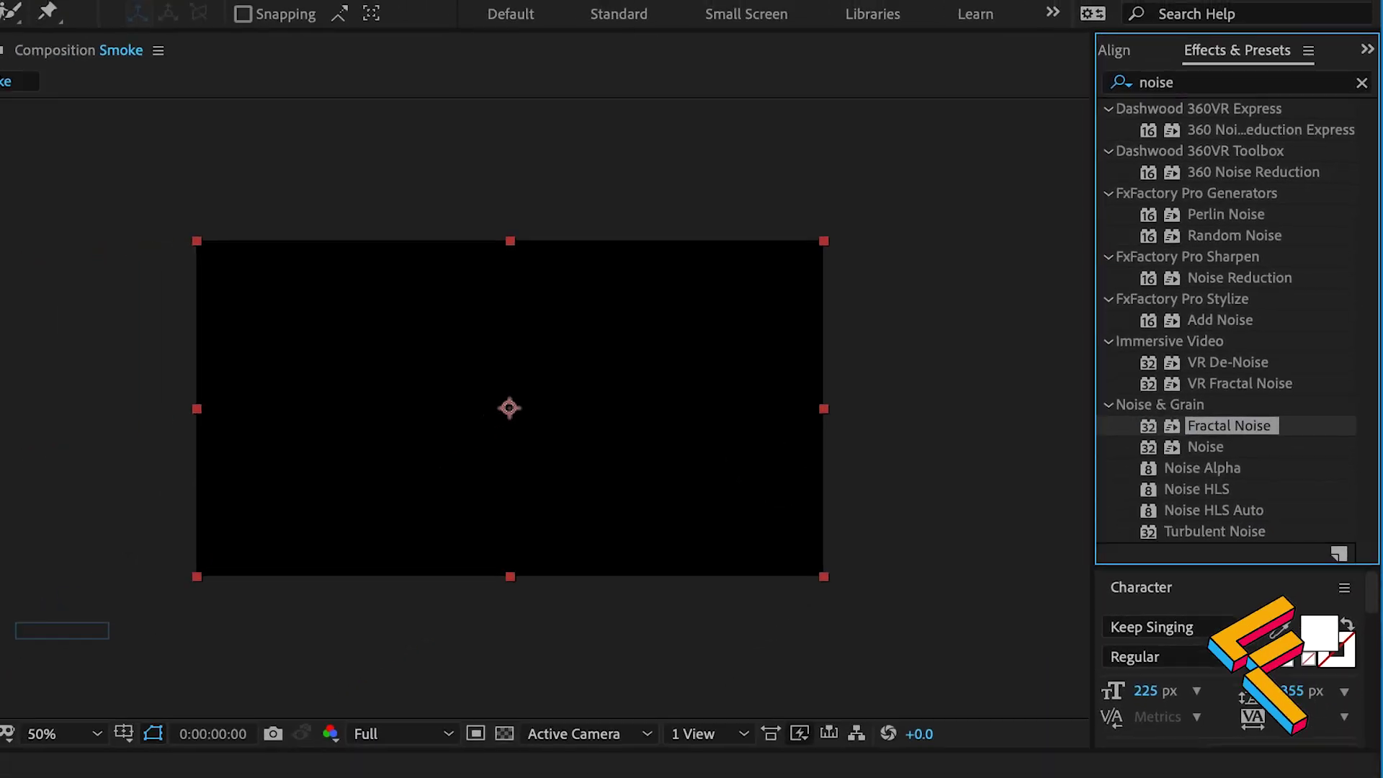
pyautogui.moveTo(1, 638); pyautogui.dragTo(151, 638)
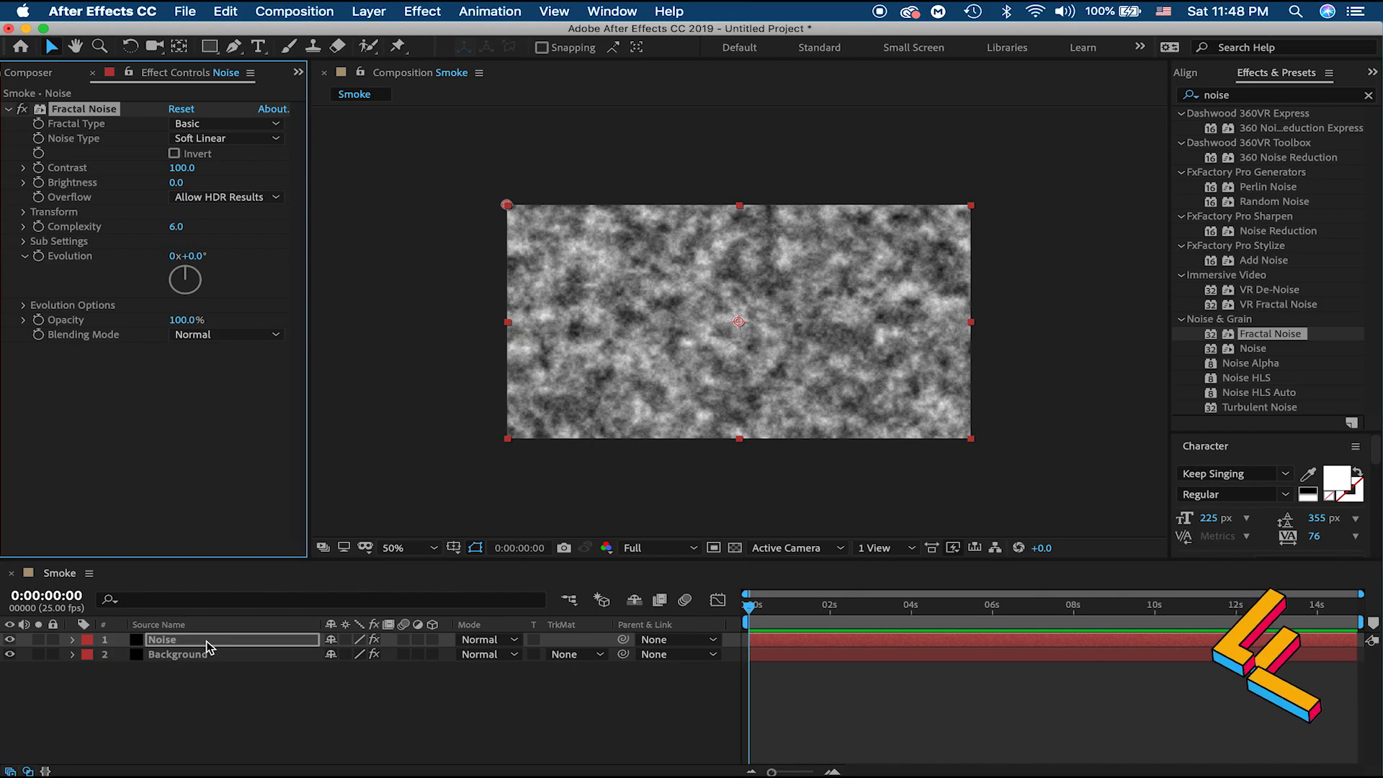
# Step: Set the Fractal Noise Contrast on the Noise layer to 84
pyautogui.click(23, 167)
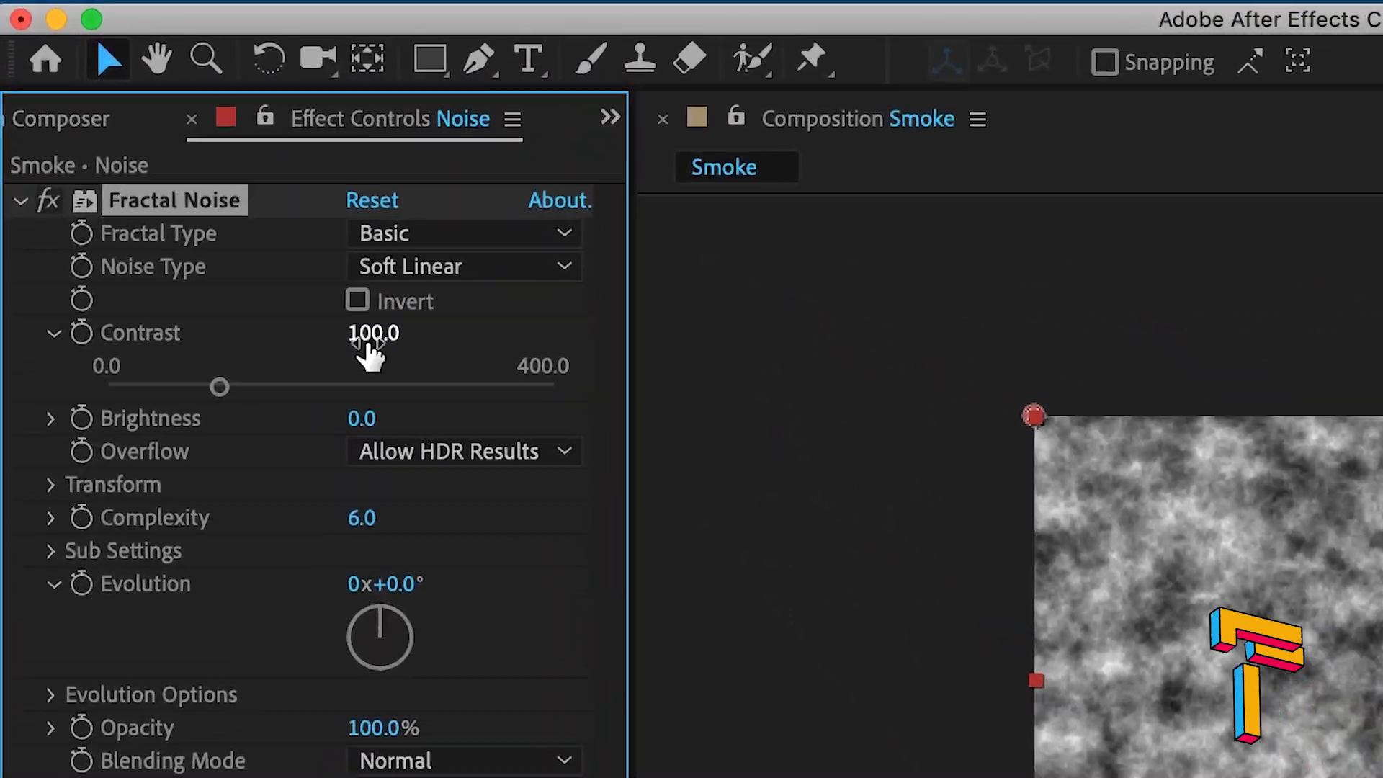
pyautogui.click(59, 366)
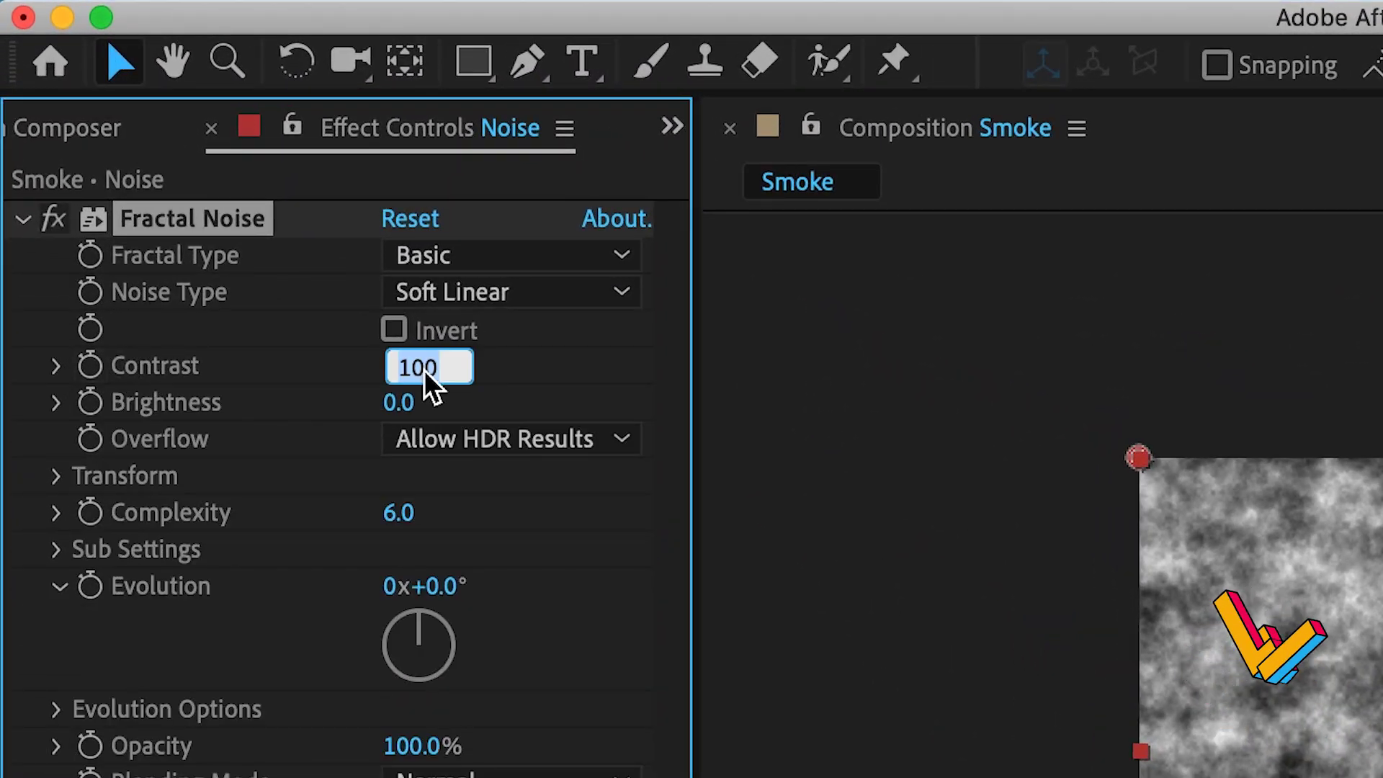
pyautogui.write('84')
pyautogui.press('Return')
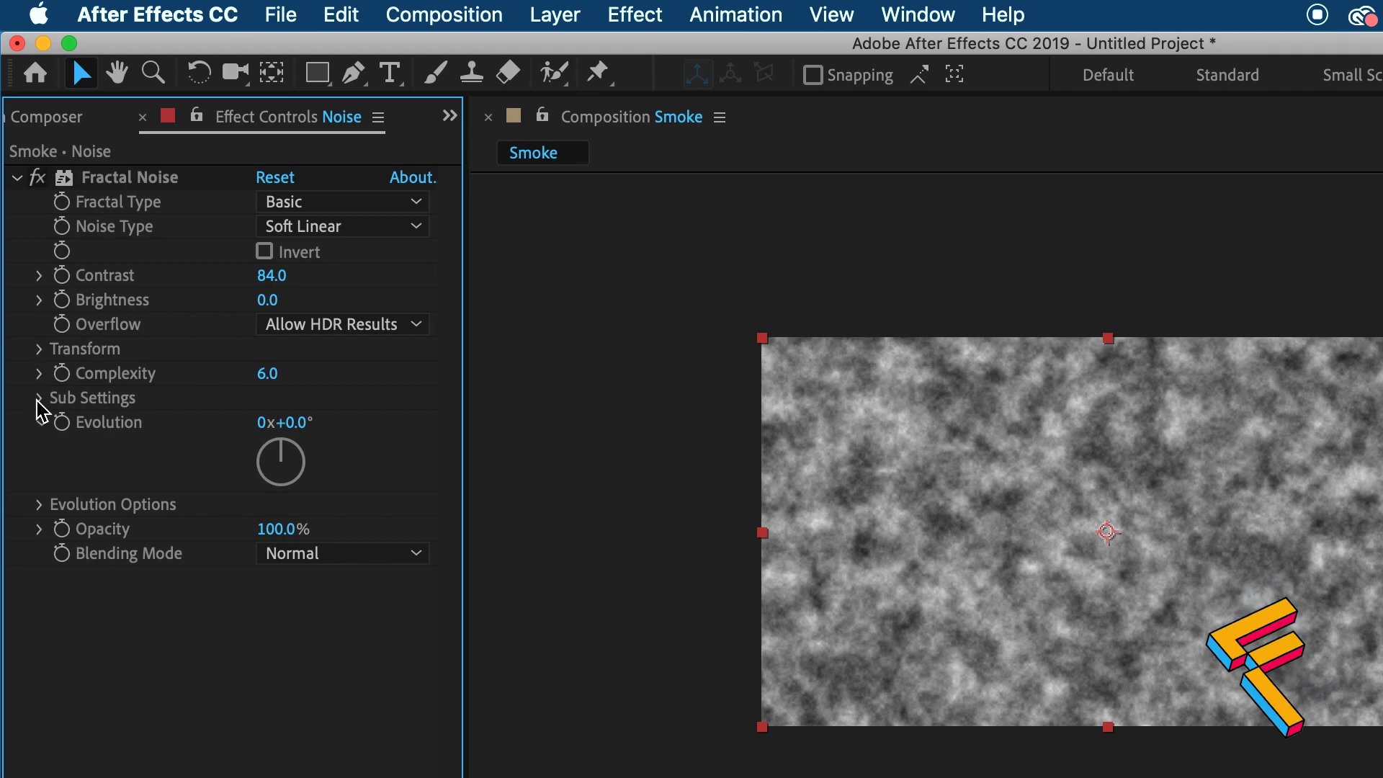
# Step: Increase the Fractal Noise Scale to 391 with uniform scaling kept on
pyautogui.click(40, 349)
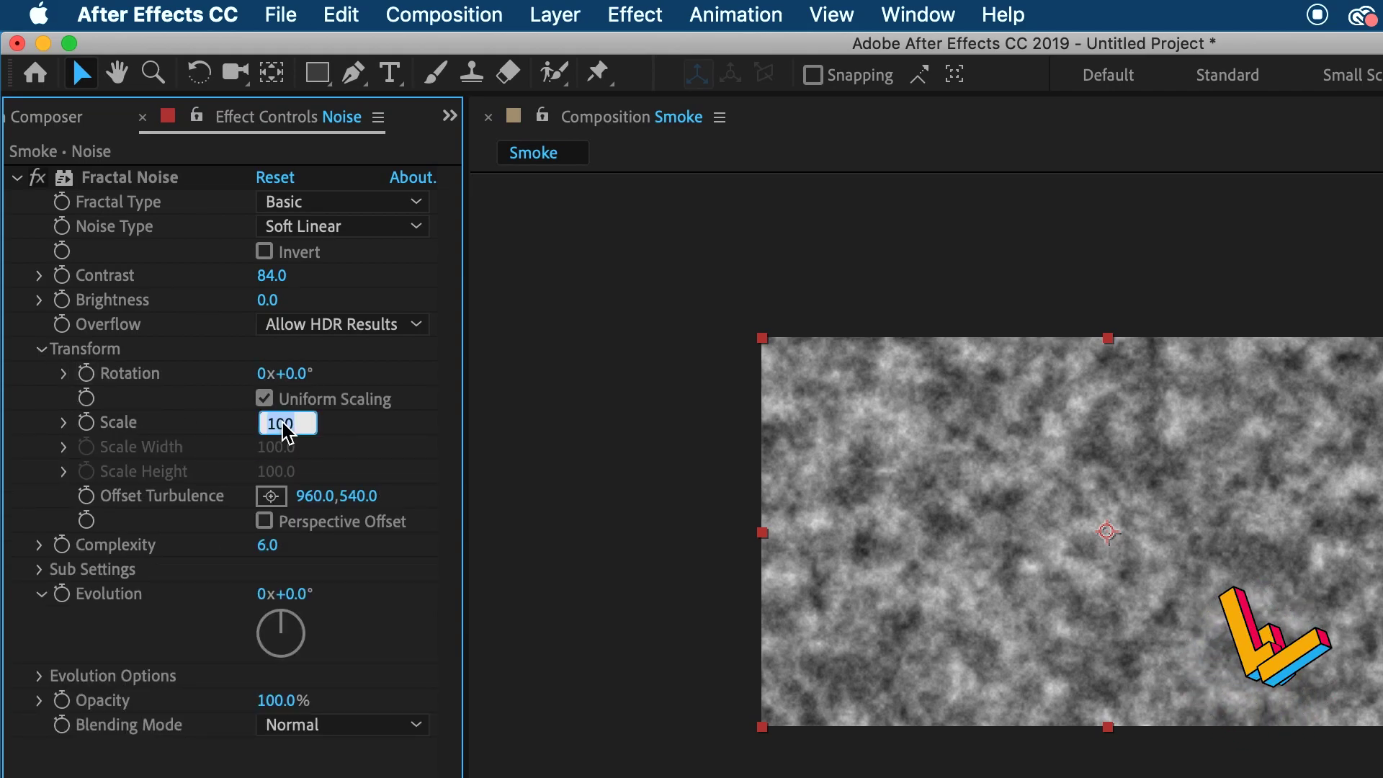
pyautogui.click(233, 420)
pyautogui.moveTo(278, 421); pyautogui.dragTo(553, 406)
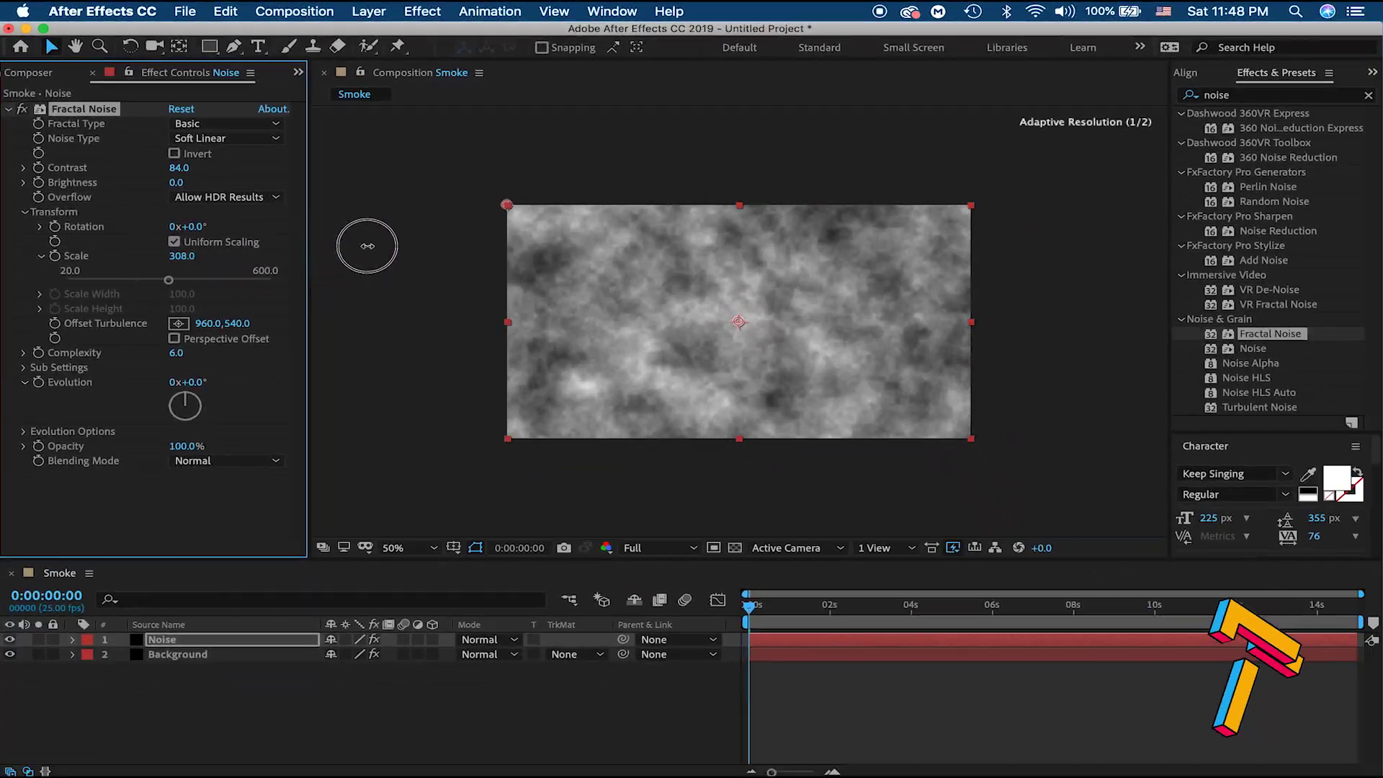
pyautogui.moveTo(368, 246); pyautogui.dragTo(448, 250)
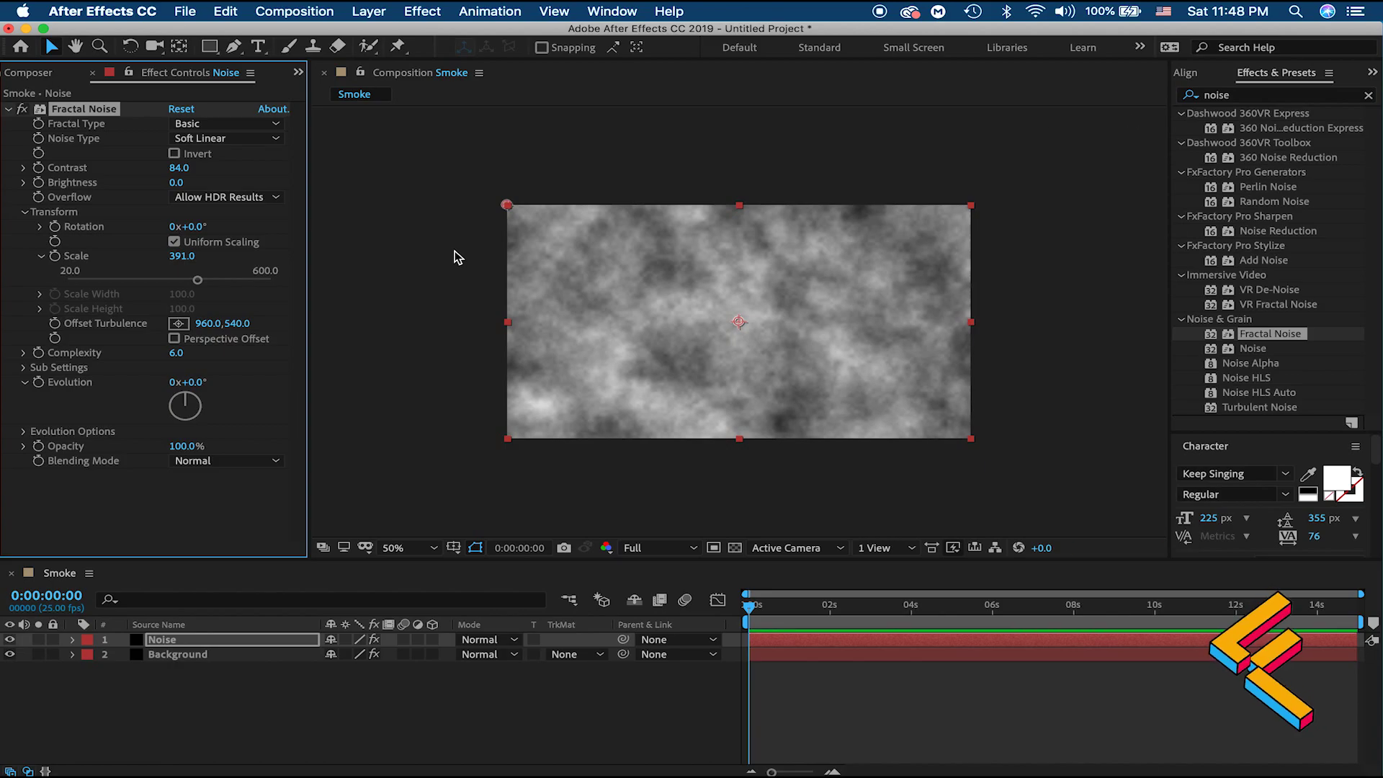
pyautogui.click(25, 212)
# Step: Animate the Fractal Noise Evolution with keyframes at 0 seconds and 10 seconds, then play back the motion
pyautogui.click(762, 632)
pyautogui.click(39, 258)
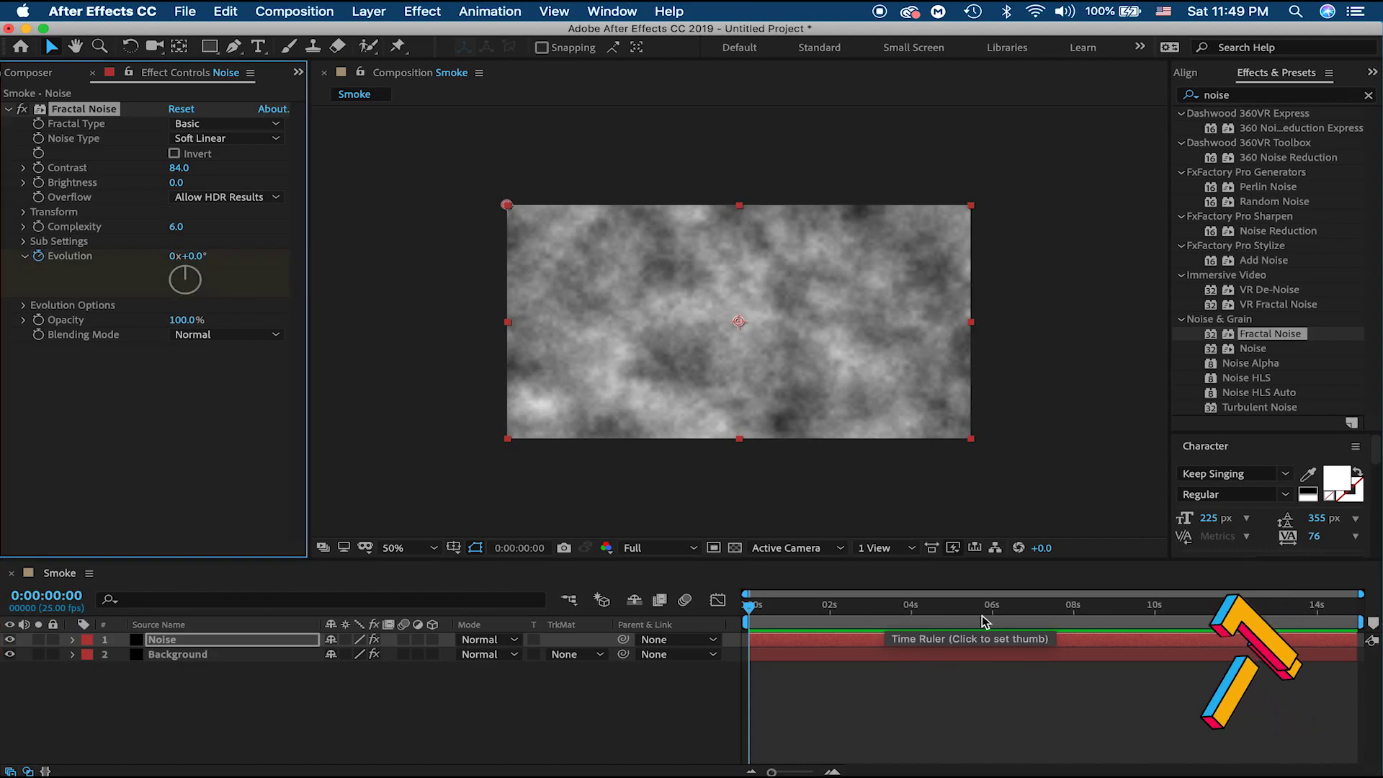
pyautogui.click(906, 618)
pyautogui.click(955, 618)
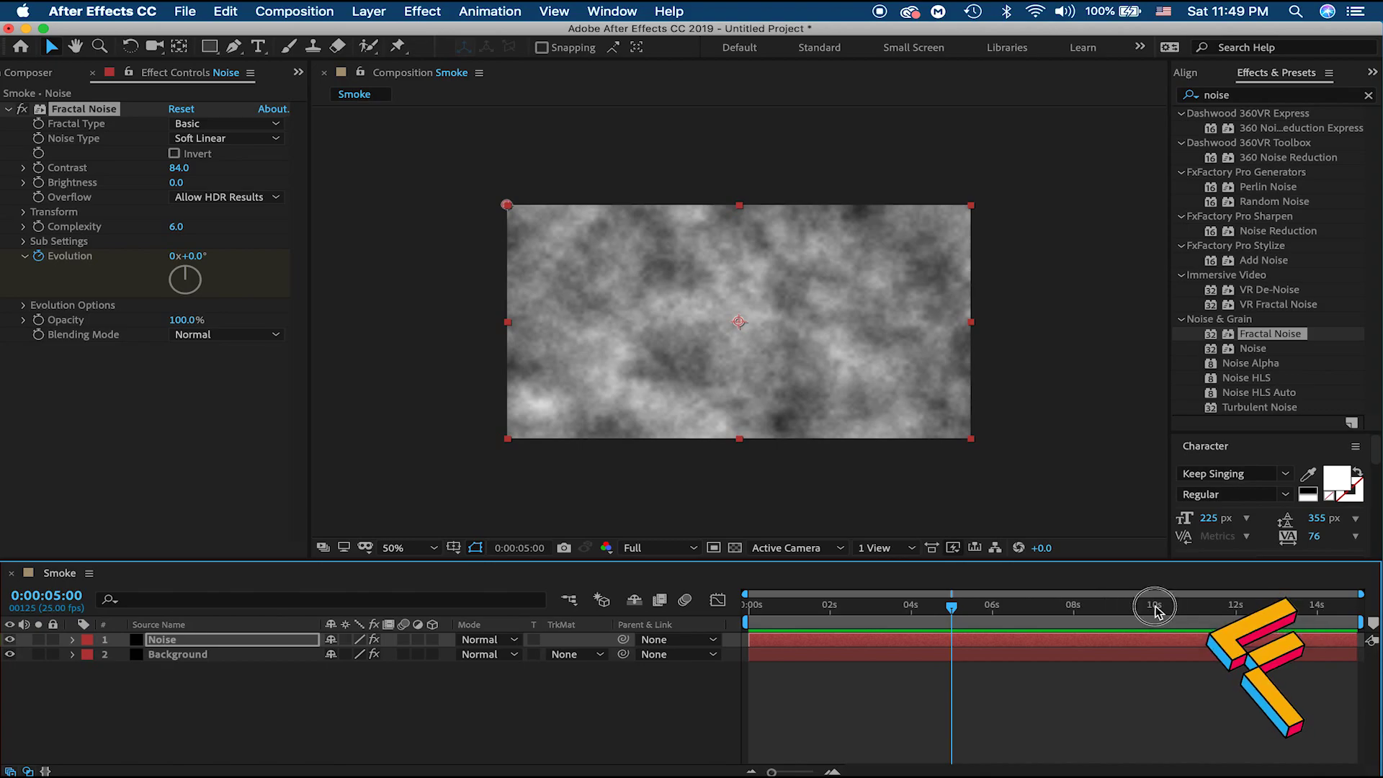
pyautogui.click(176, 258)
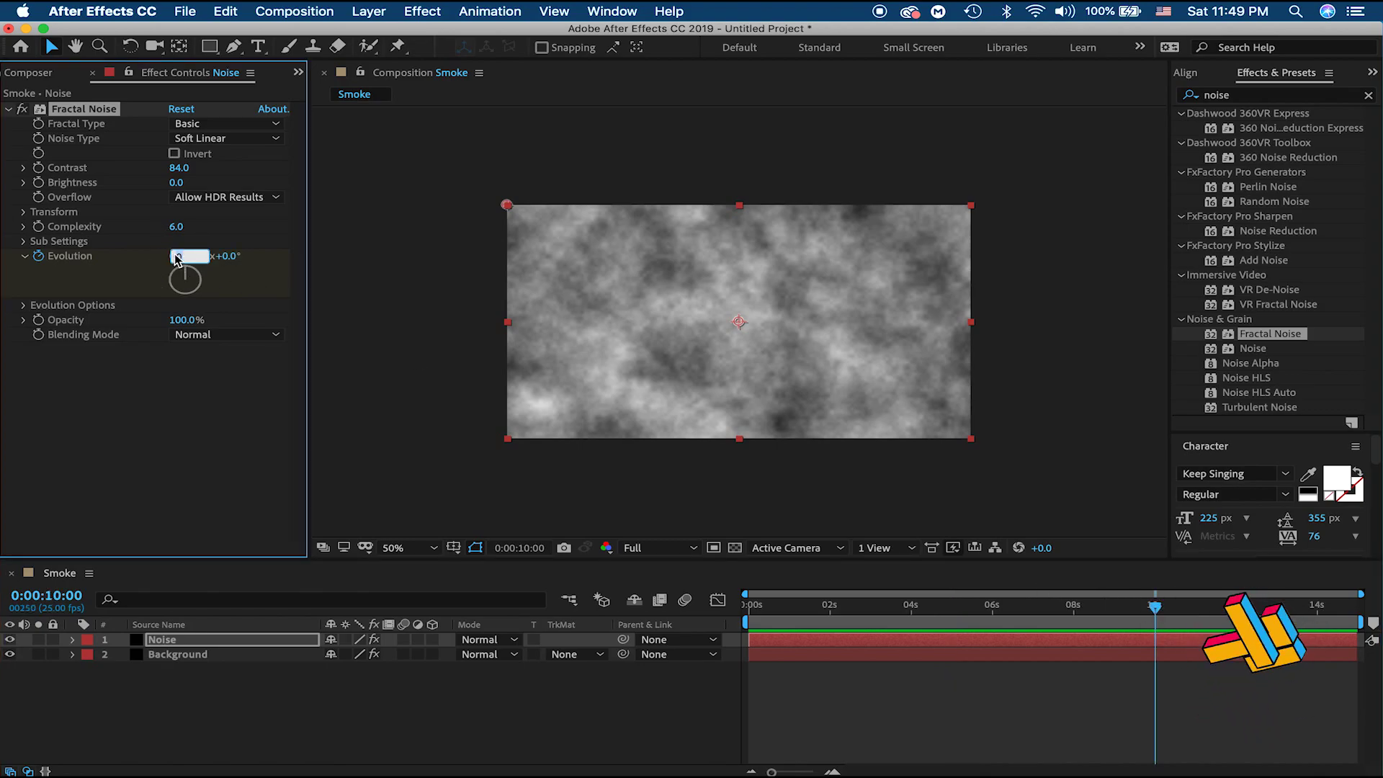
pyautogui.press('Return')
pyautogui.press('space')
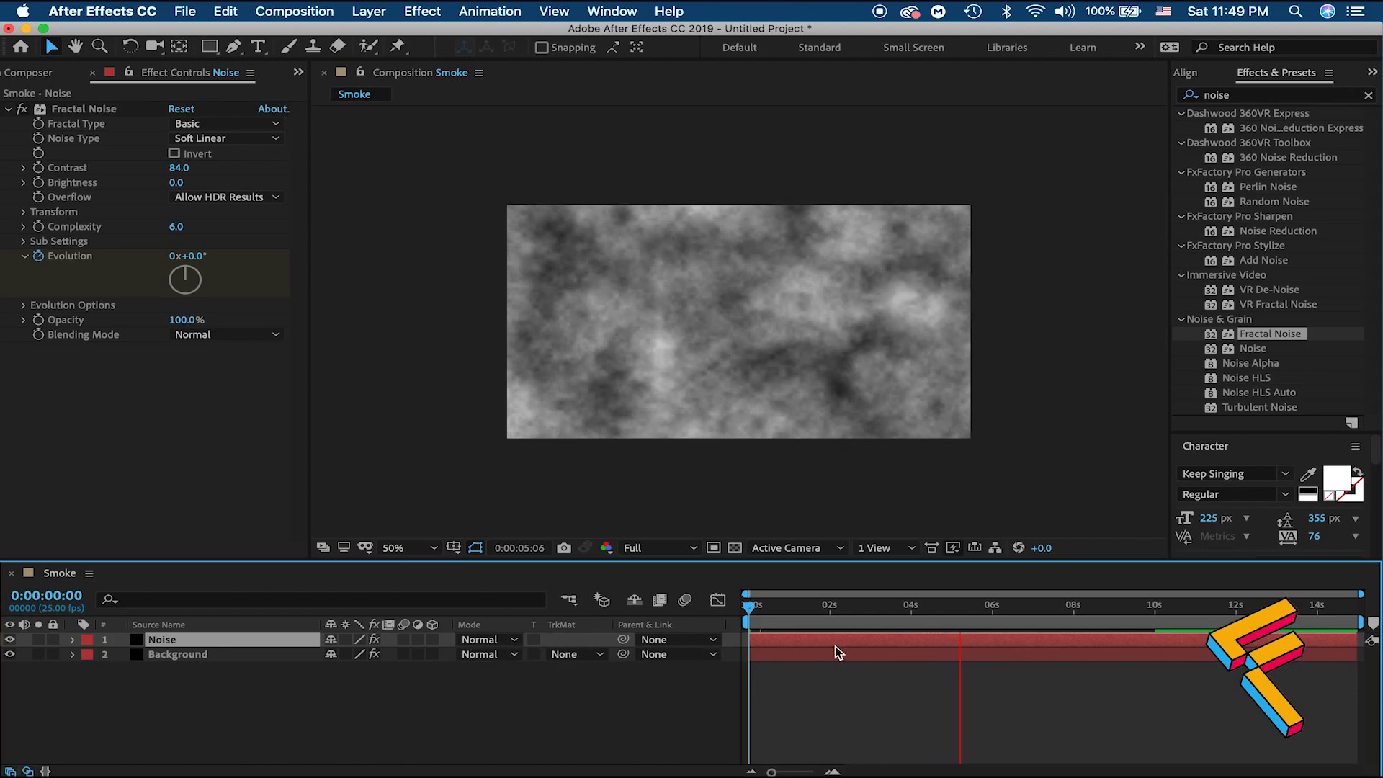
pyautogui.click(834, 611)
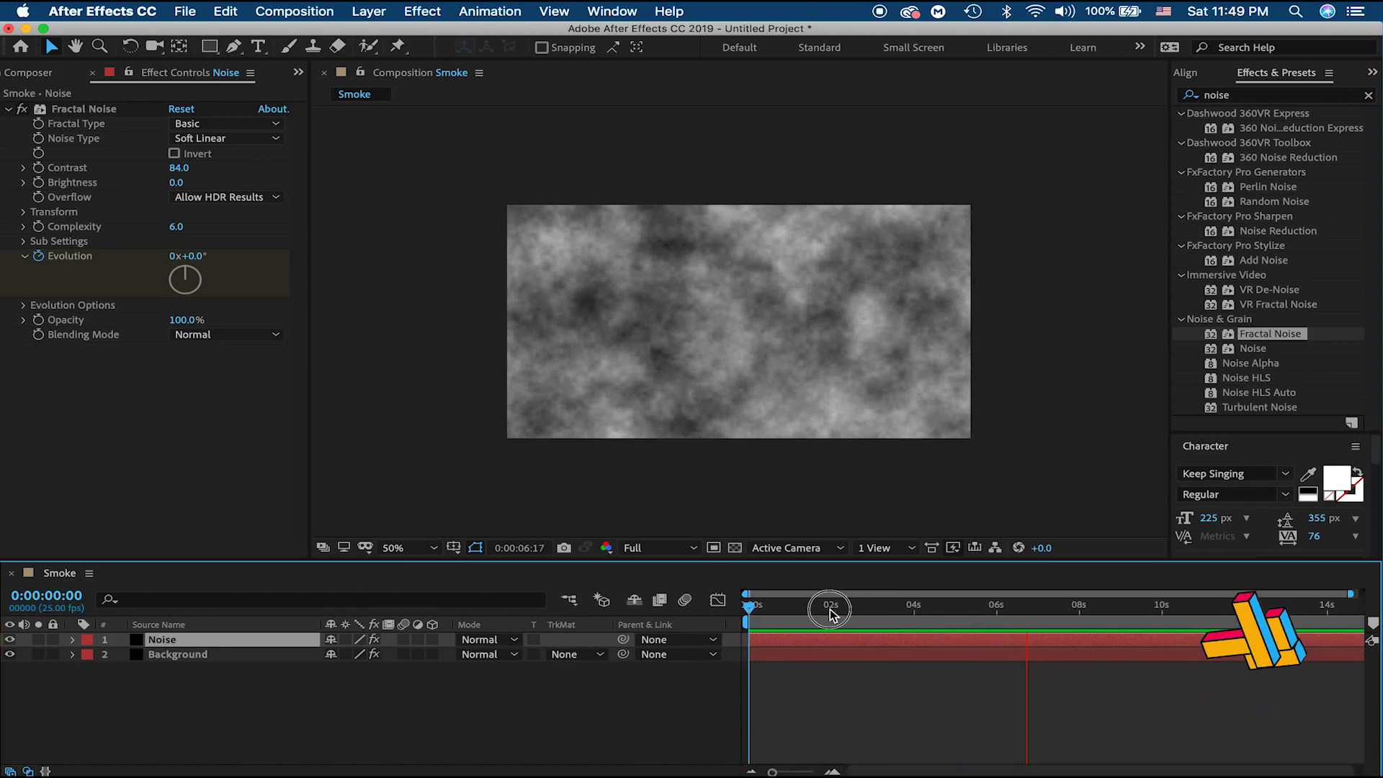
# Step: Keyframe Offset Turbulence at the start of the timeline, set it to 936, 608, and preview the movement
pyautogui.click(25, 213)
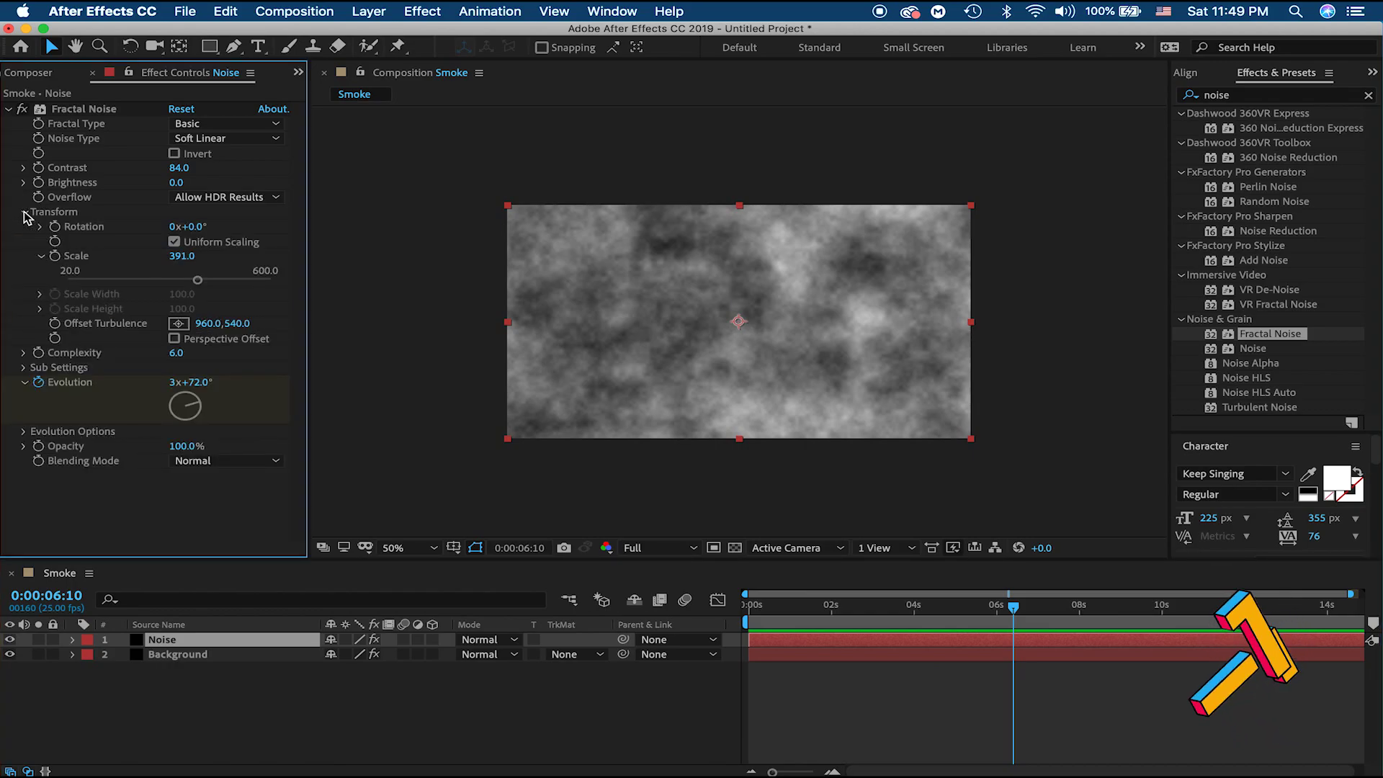
pyautogui.moveTo(814, 611); pyautogui.dragTo(511, 617)
pyautogui.click(55, 324)
pyautogui.moveTo(238, 323); pyautogui.dragTo(393, 320)
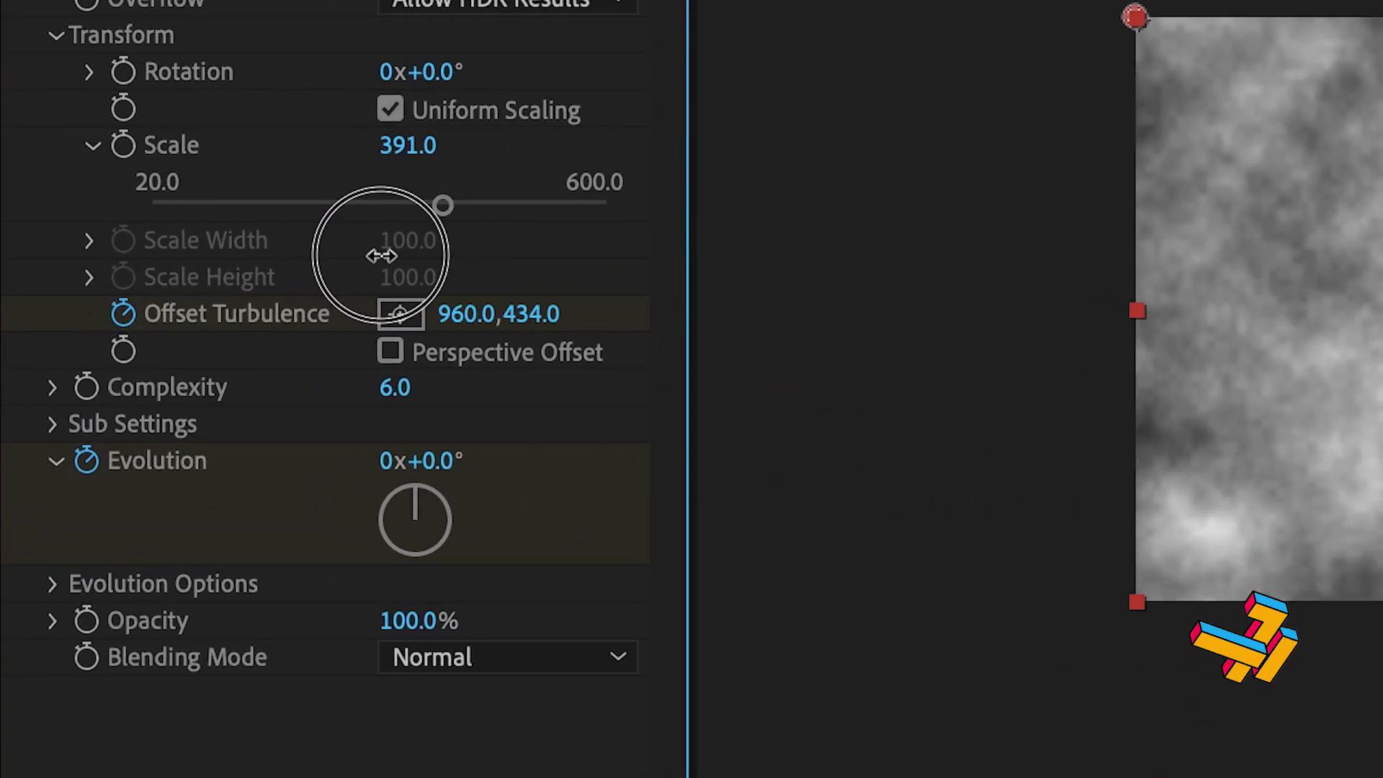
pyautogui.moveTo(381, 256); pyautogui.dragTo(432, 285)
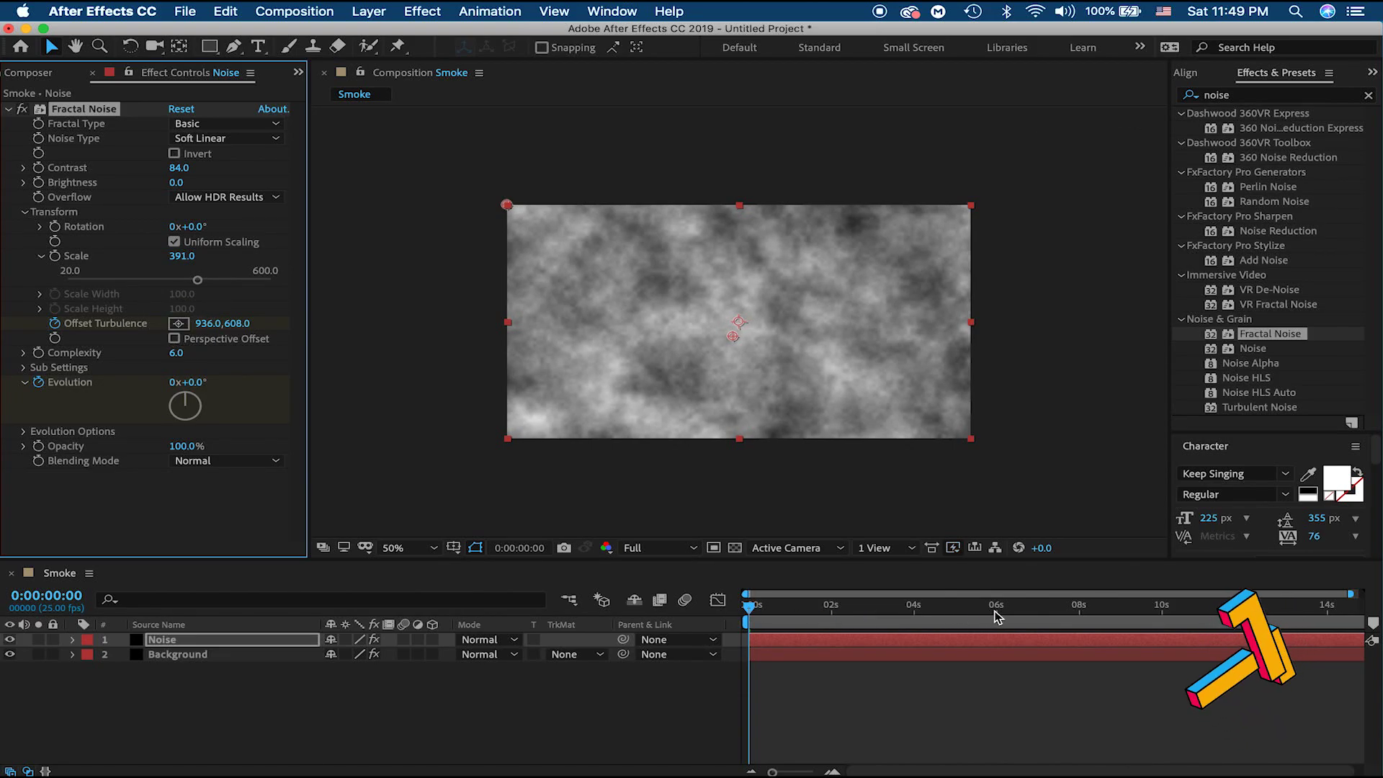
pyautogui.press('space')
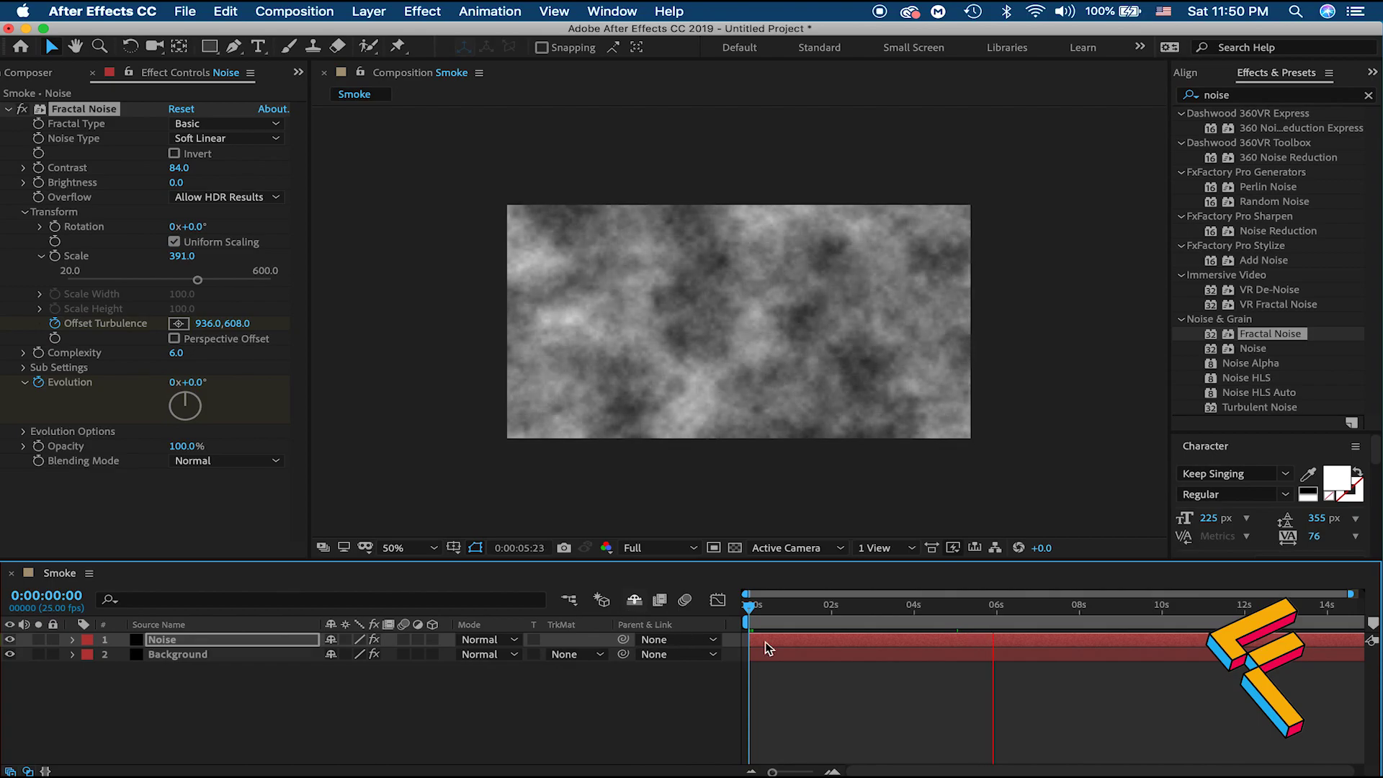
pyautogui.press('space')
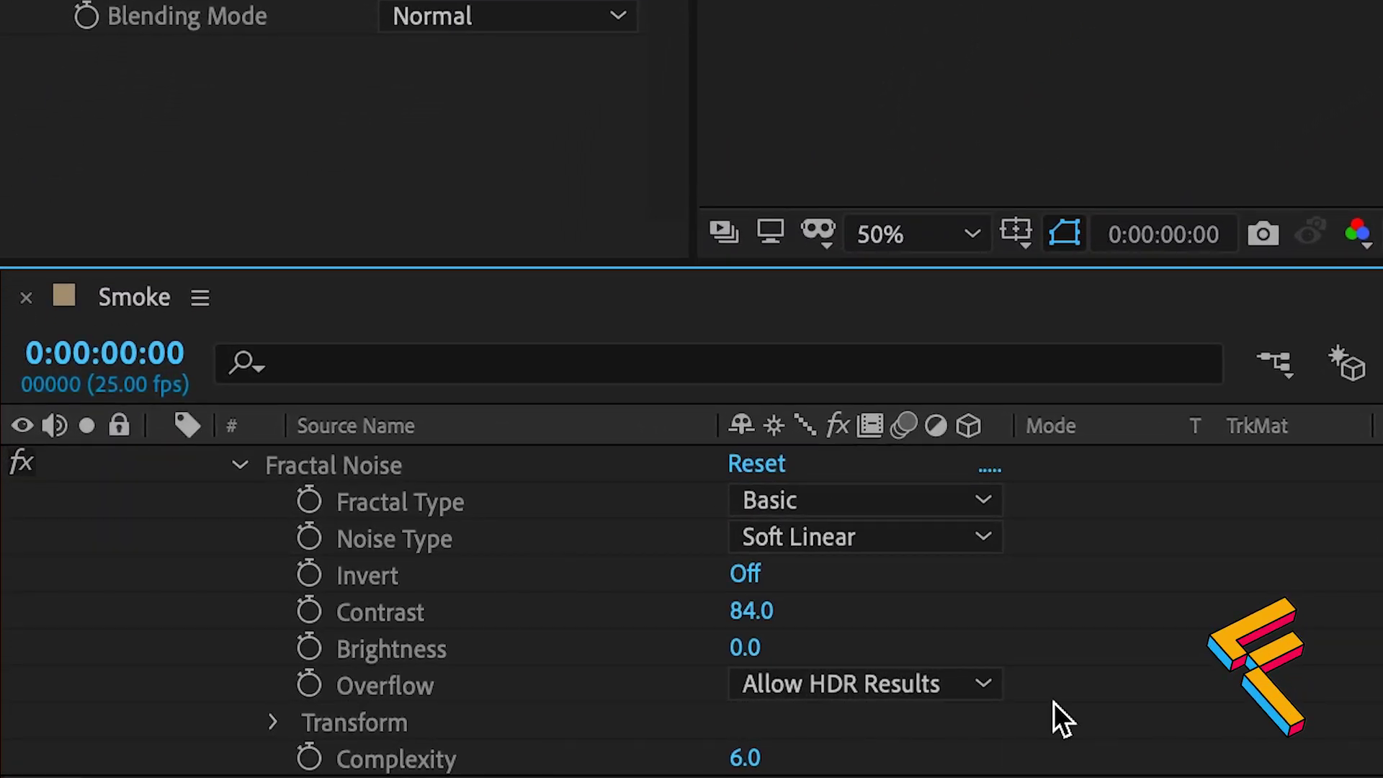
# Step: Reveal the Noise layer's Offset Turbulence keyframes in the timeline and play back the animation
pyautogui.moveTo(1379, 401); pyautogui.dragTo(1319, 400)
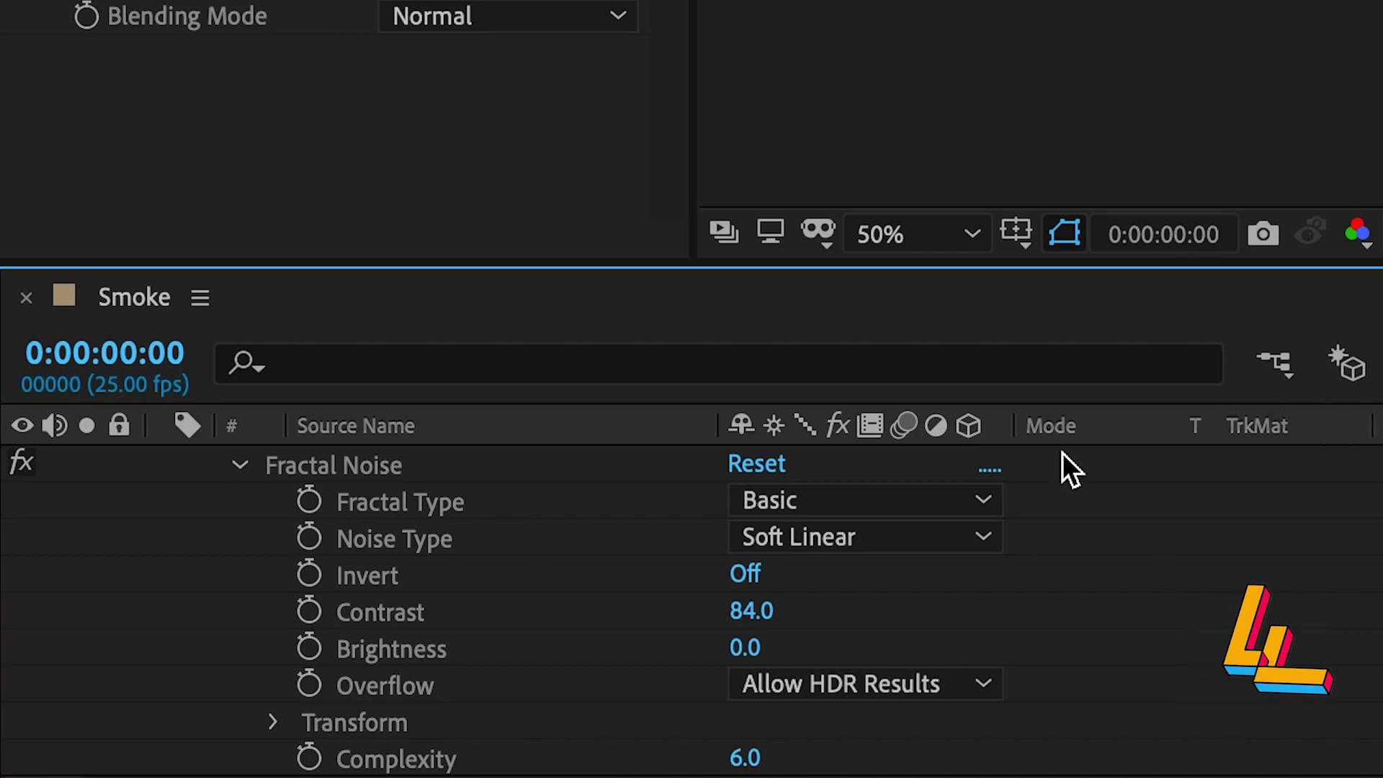
pyautogui.click(274, 722)
pyautogui.scroll(-3, 283, 721)
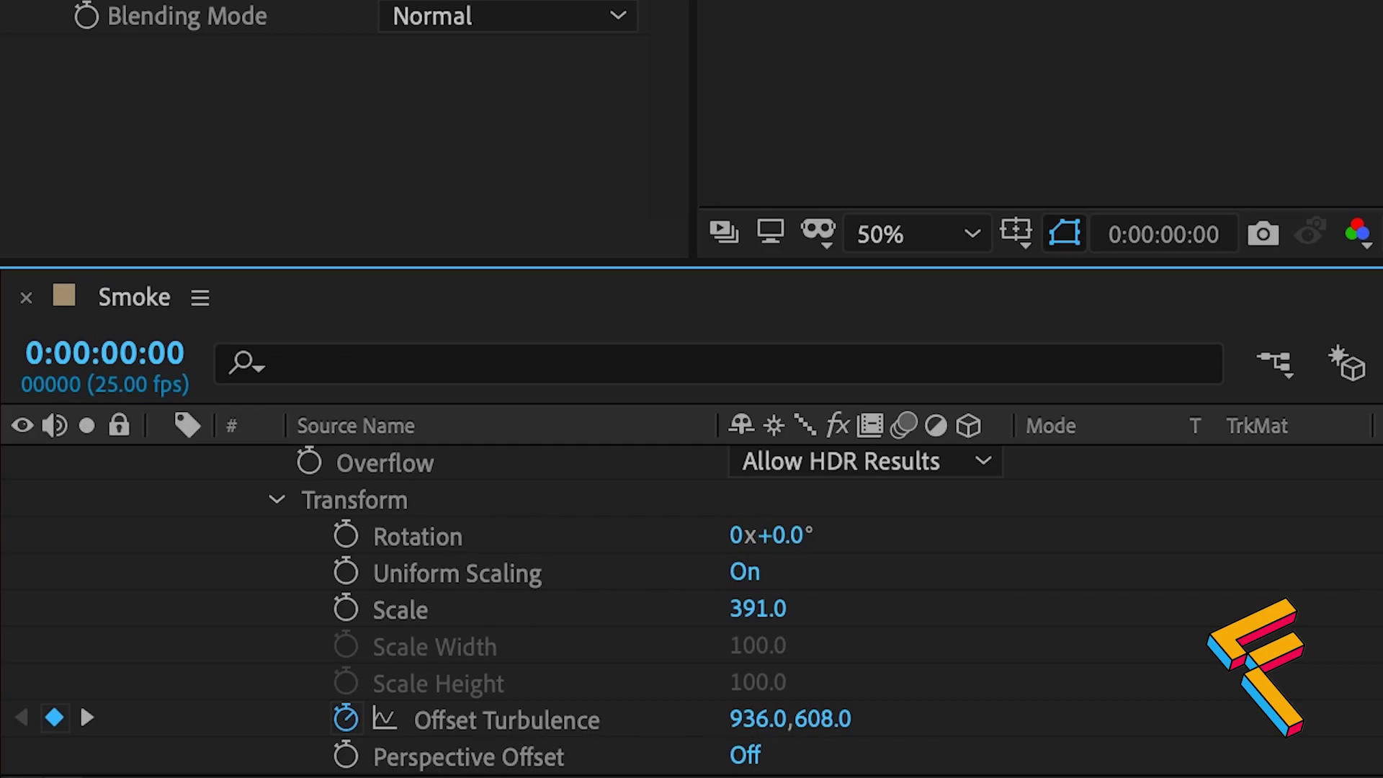
pyautogui.scroll(-2, 999, 655)
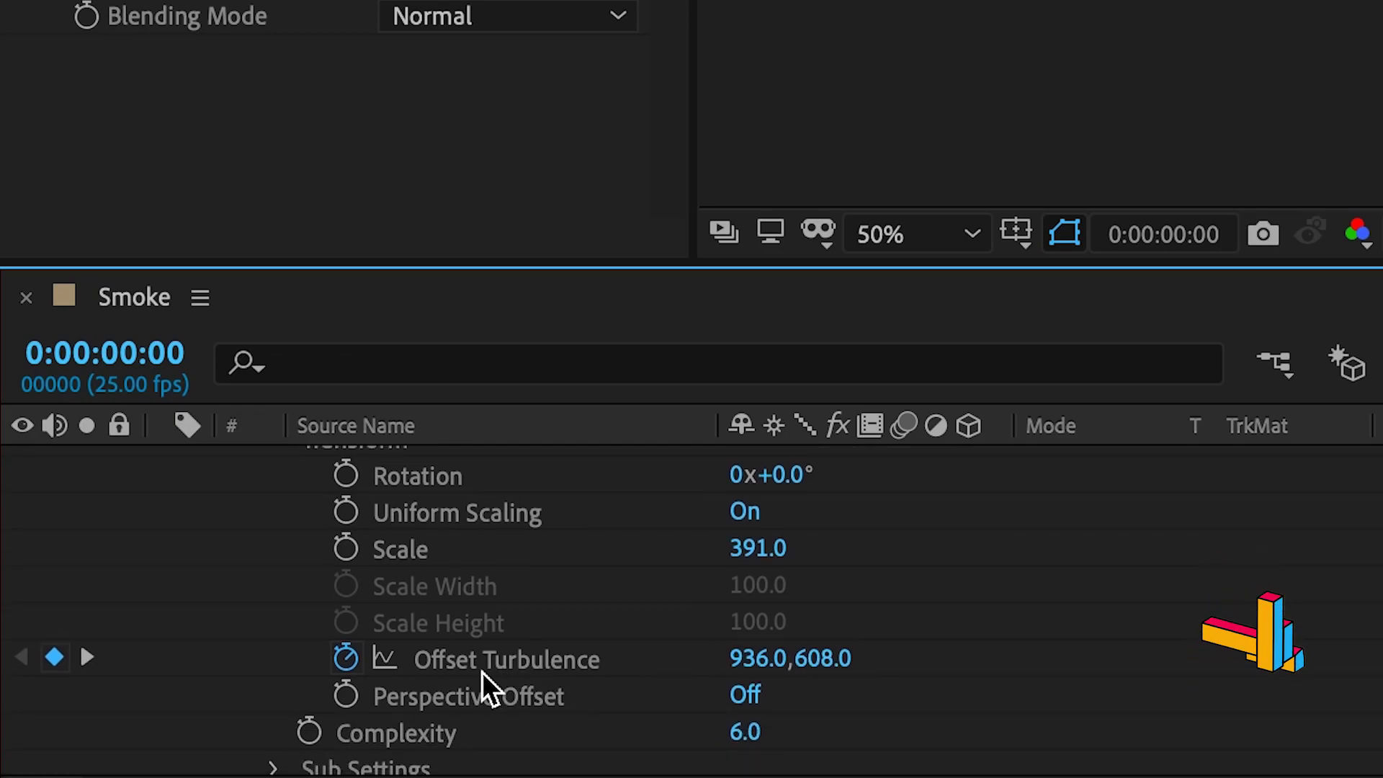
pyautogui.press('space')
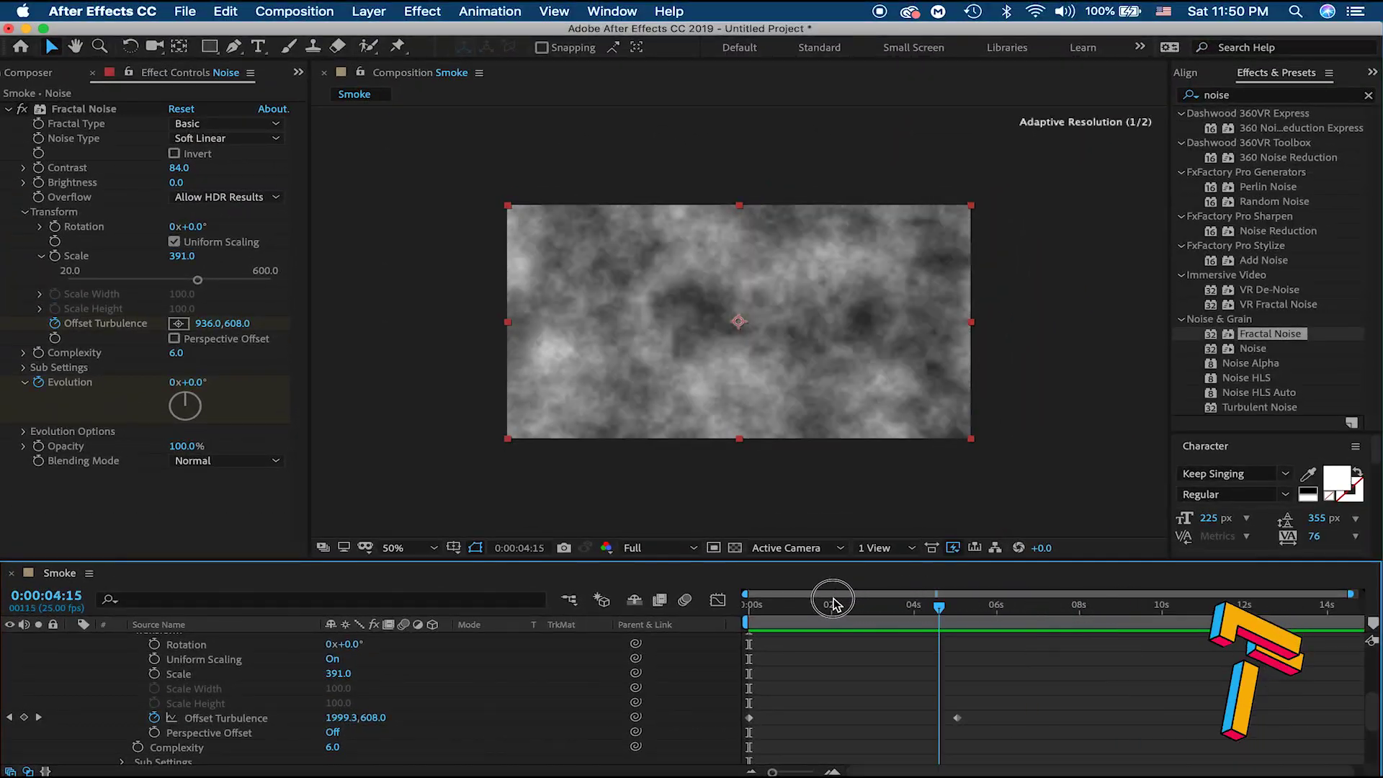
pyautogui.press('space')
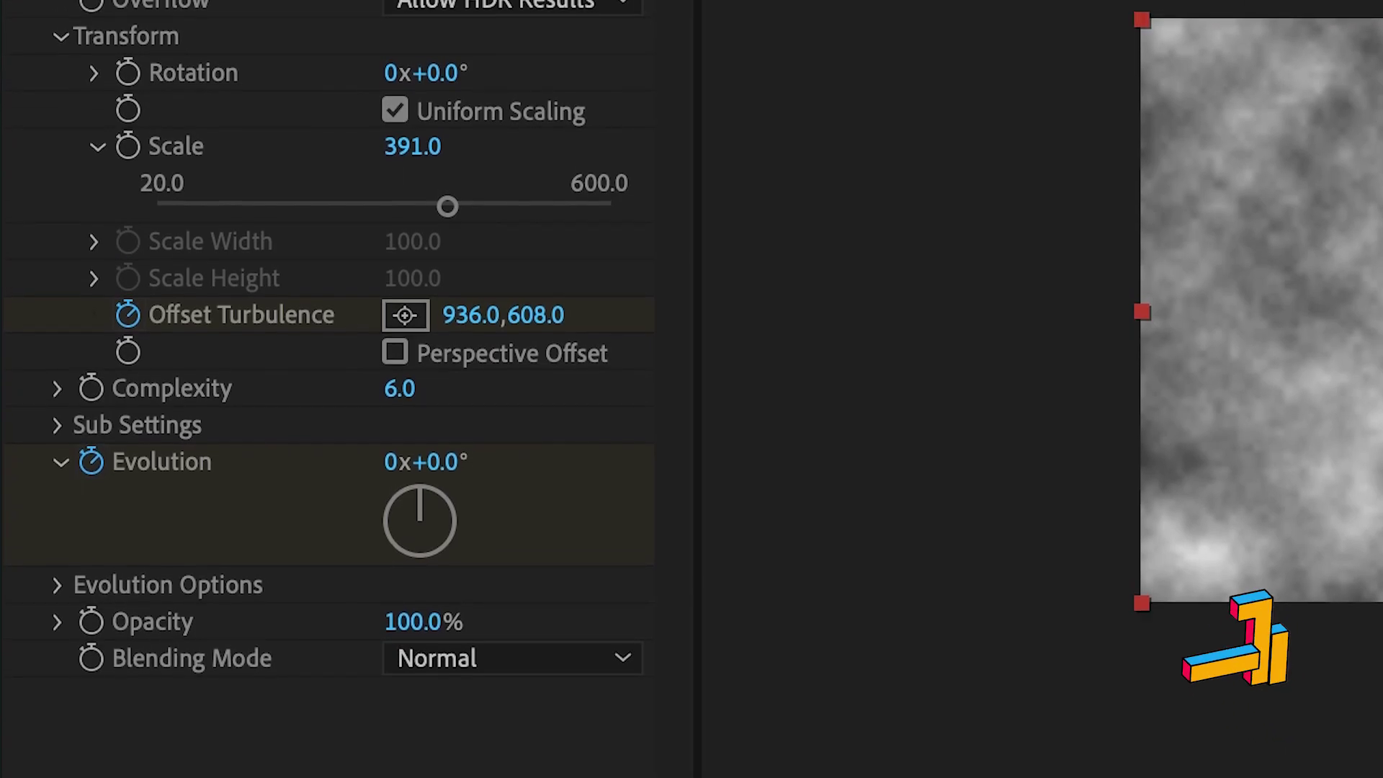
# Step: Collapse the open Fractal Noise settings, set Complexity to 20, and play back the noise
pyautogui.click(60, 473)
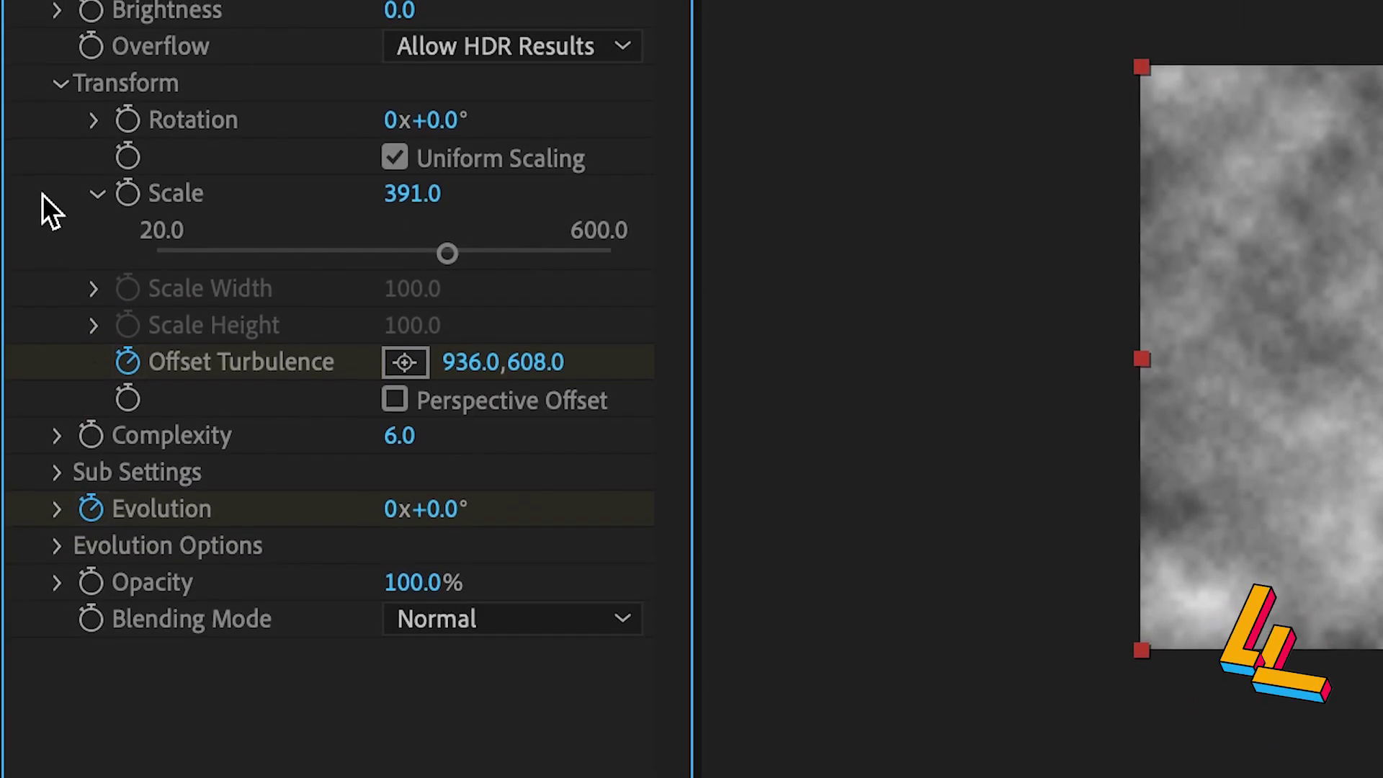
pyautogui.click(96, 204)
pyautogui.click(61, 96)
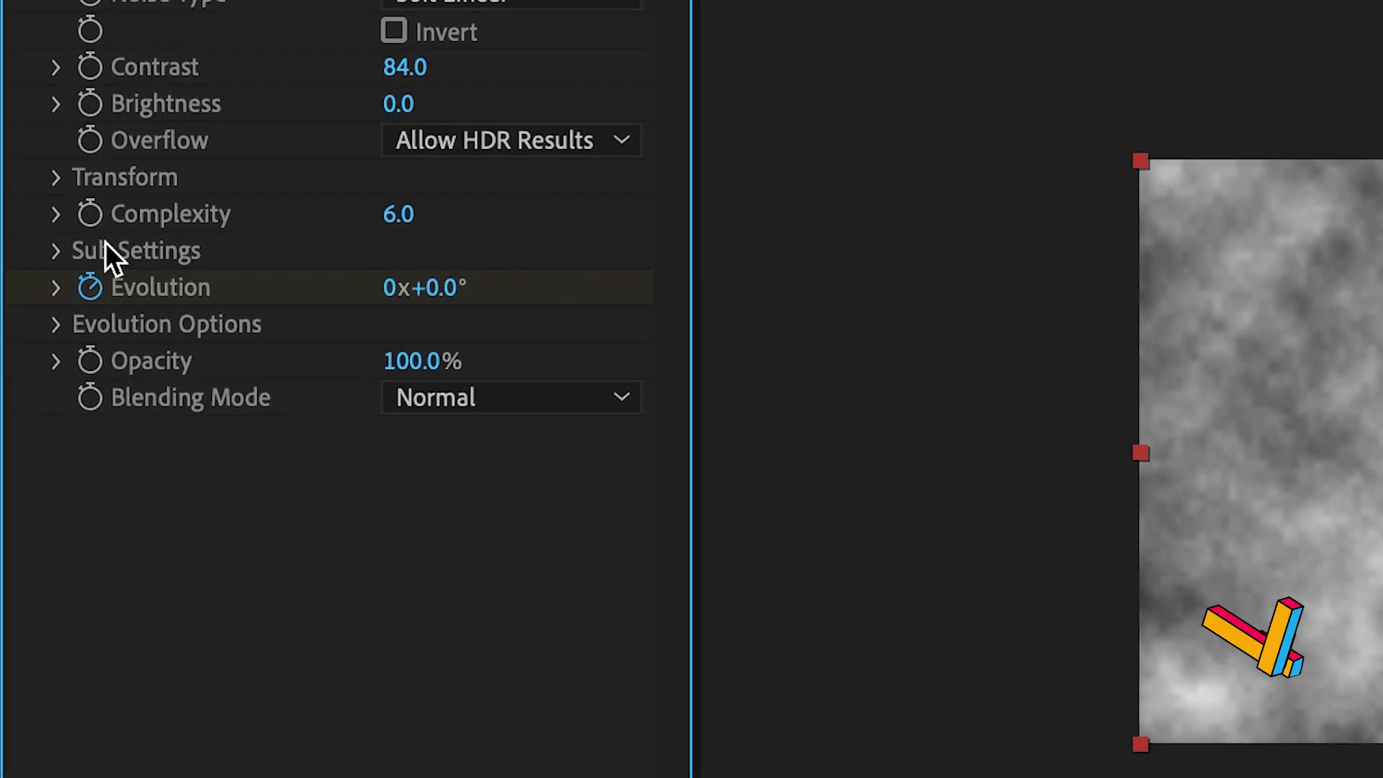
pyautogui.click(57, 225)
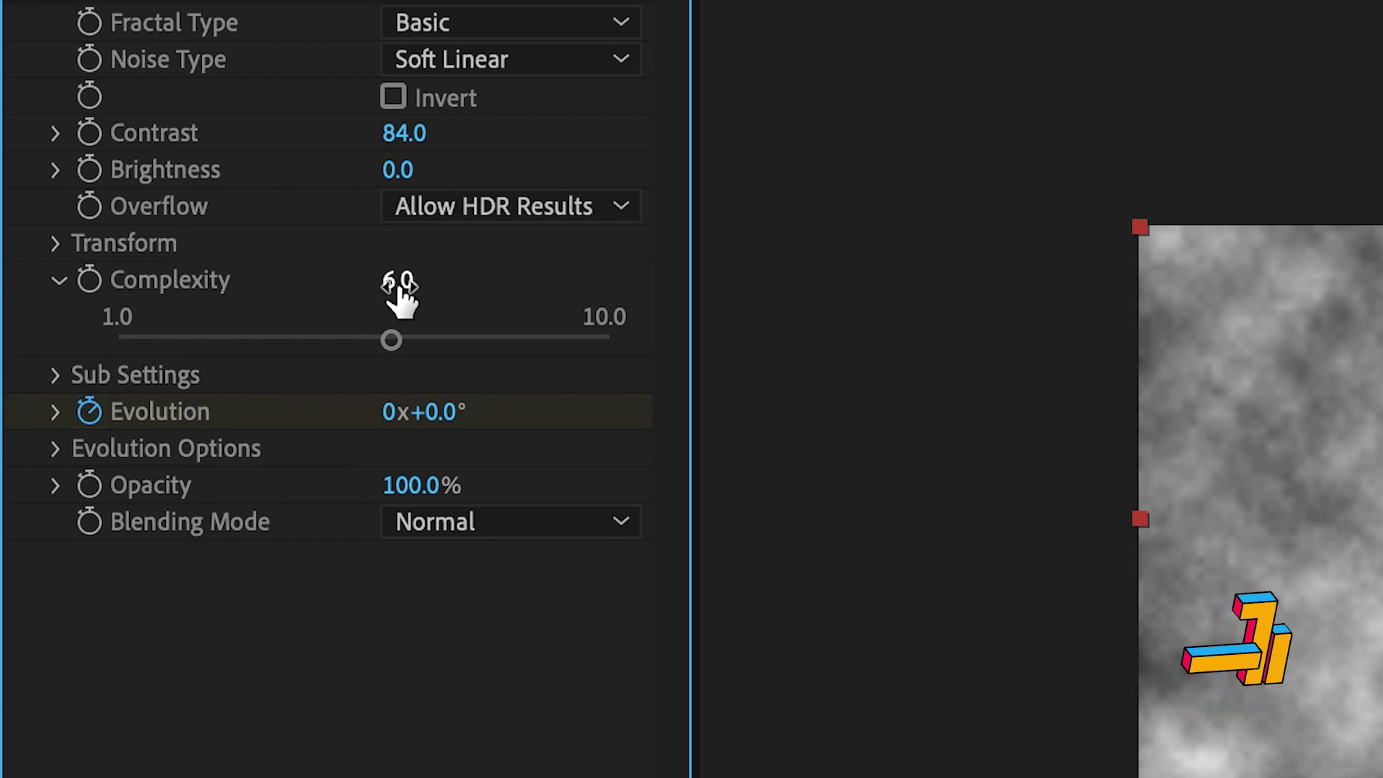
pyautogui.moveTo(403, 288); pyautogui.dragTo(1374, 179)
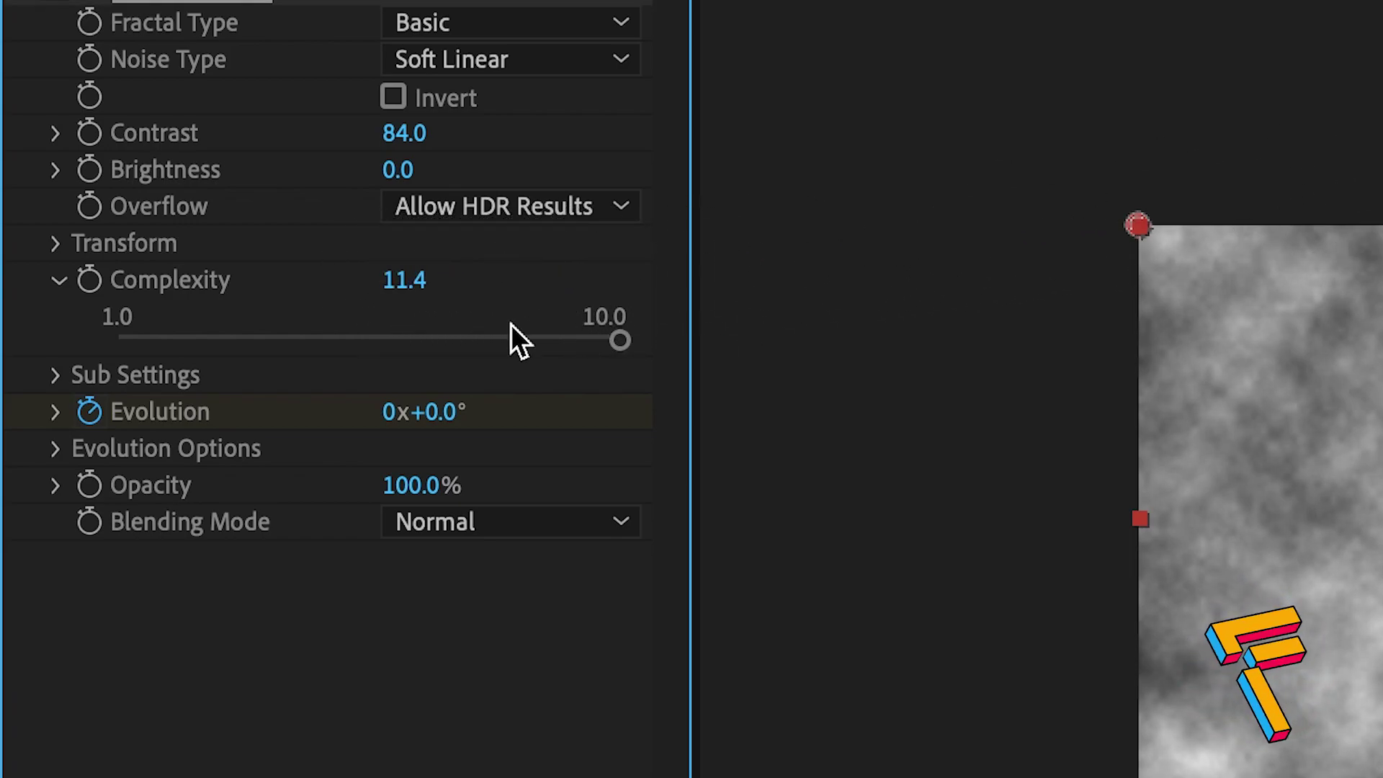
pyautogui.write('20')
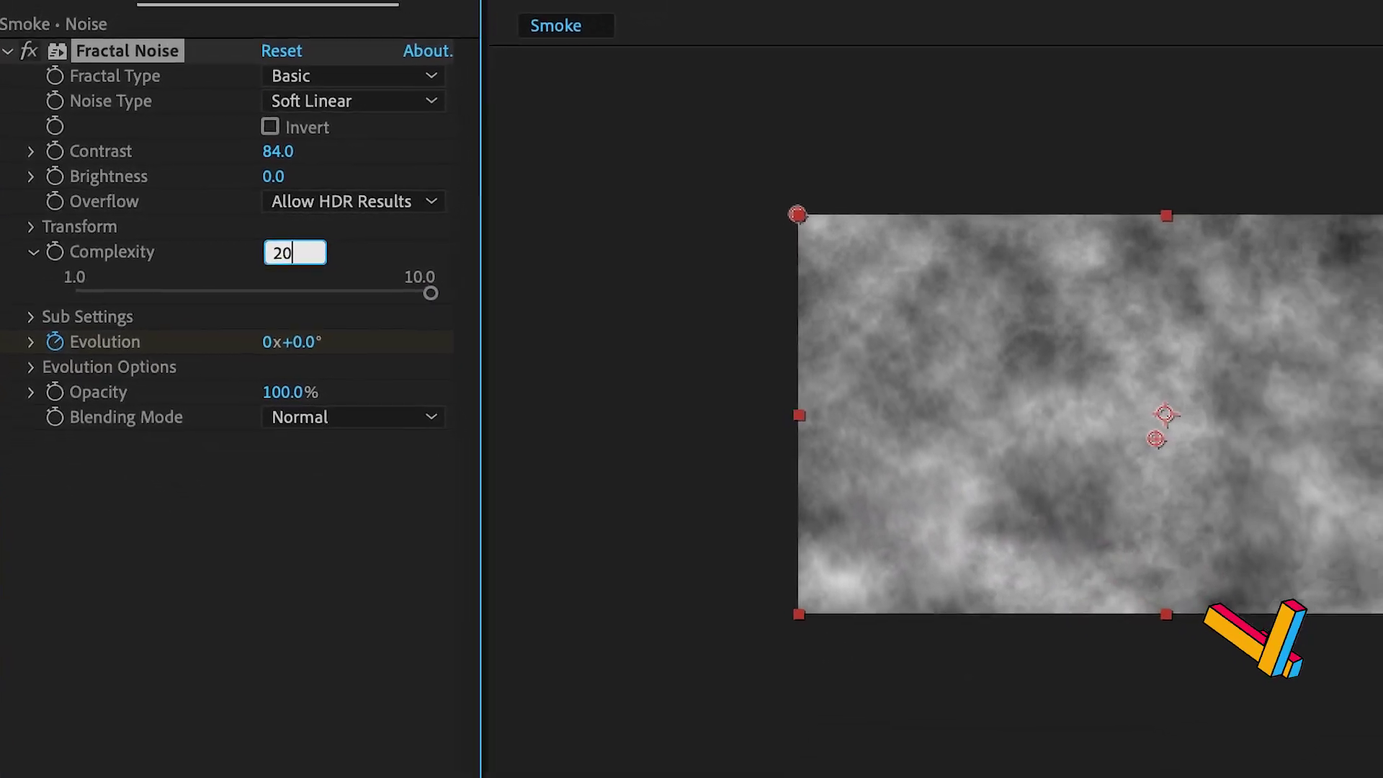
pyautogui.press('Return')
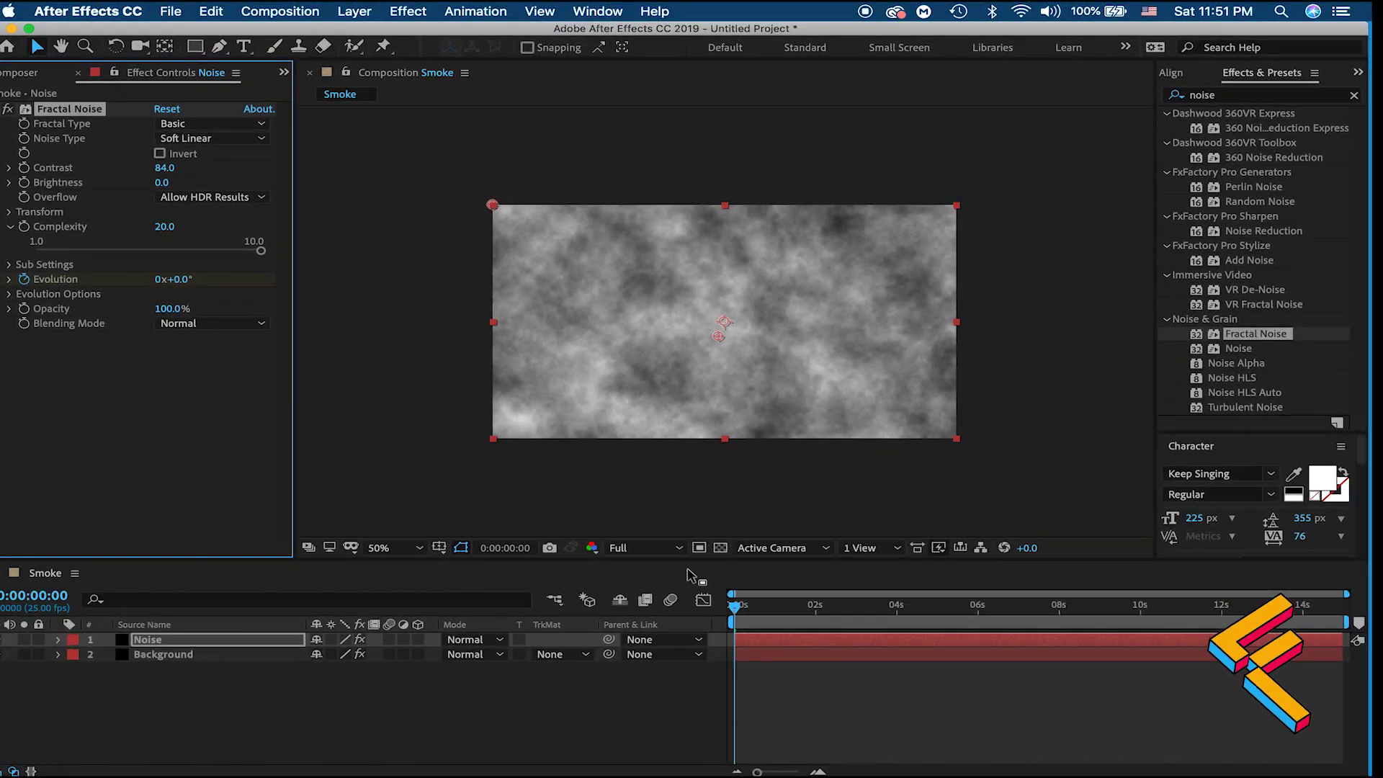
pyautogui.click(997, 772)
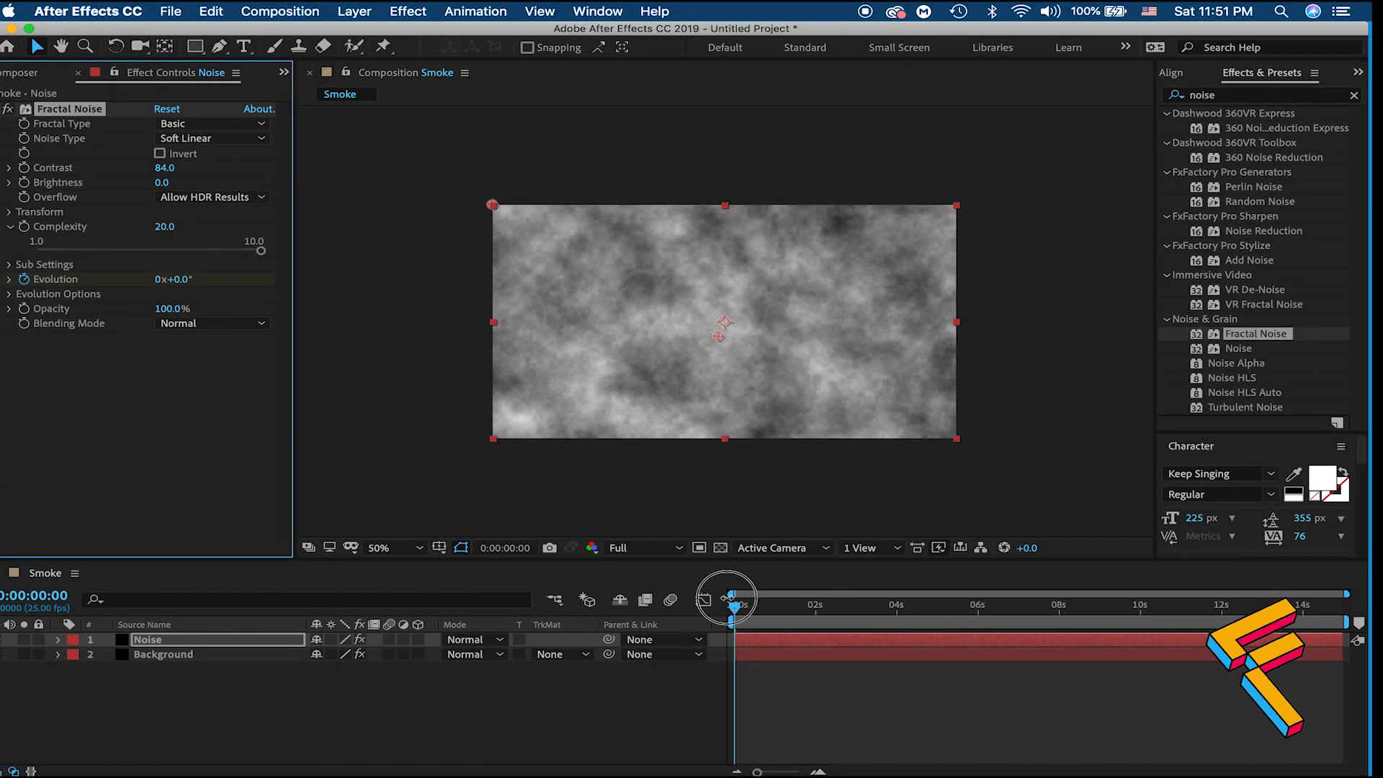
pyautogui.press('space')
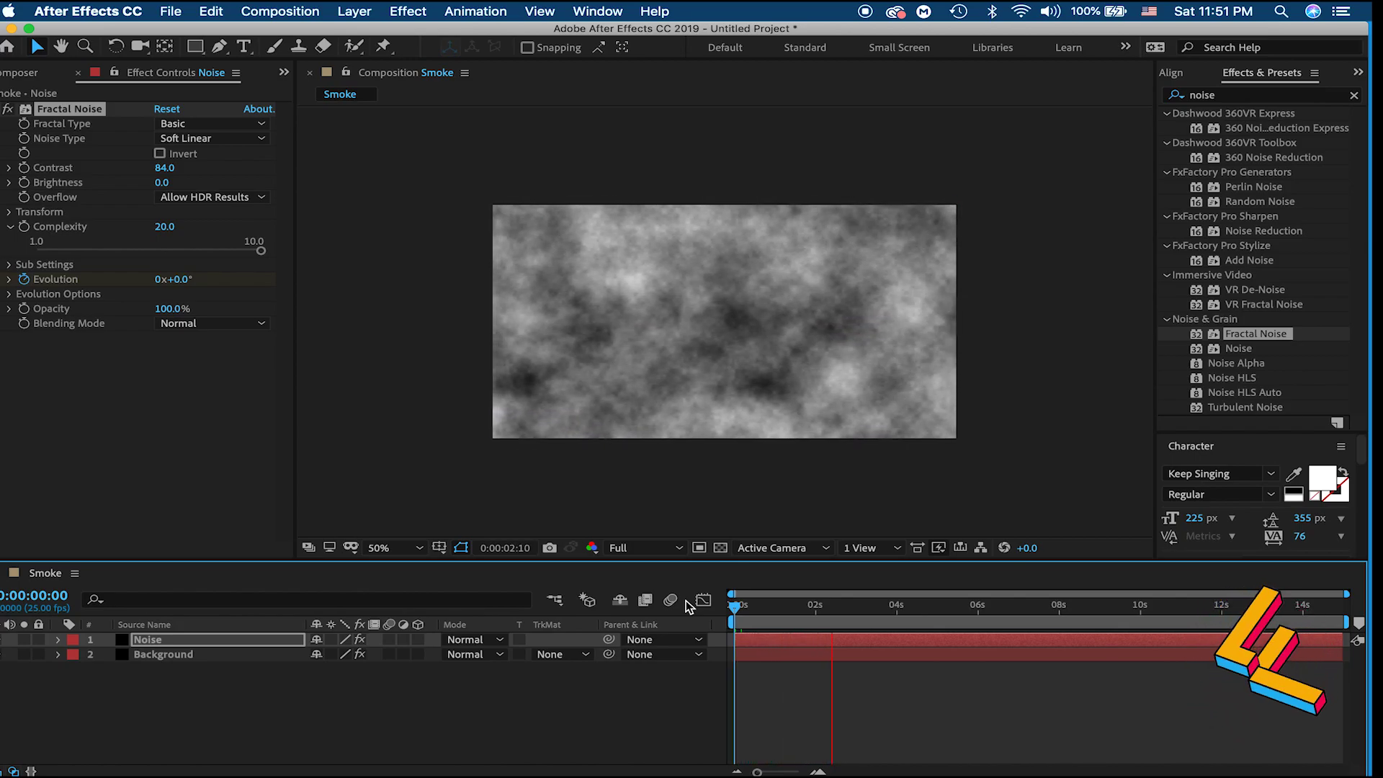
pyautogui.click(537, 602)
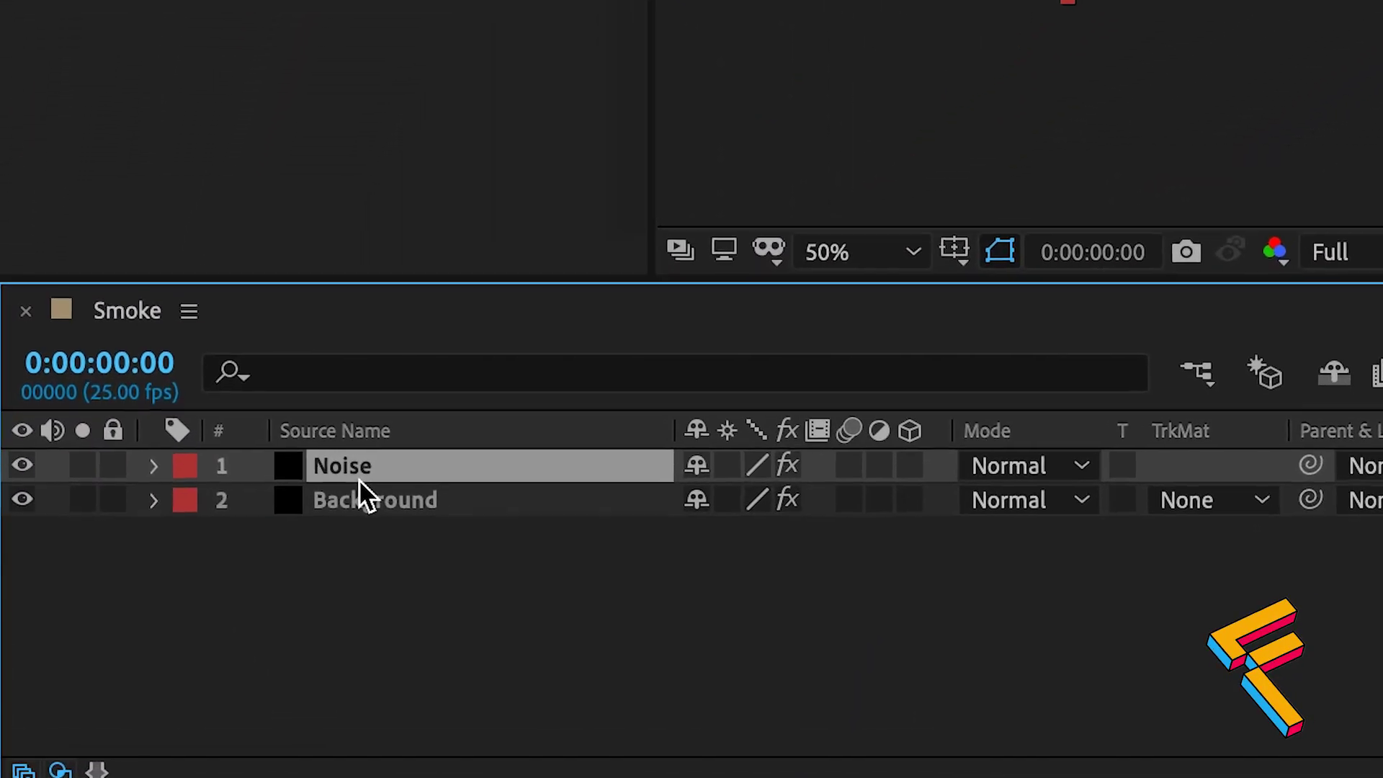
# Step: Set the Noise layer's opacity to 5% and preview it over the gradient background
pyautogui.press('t')
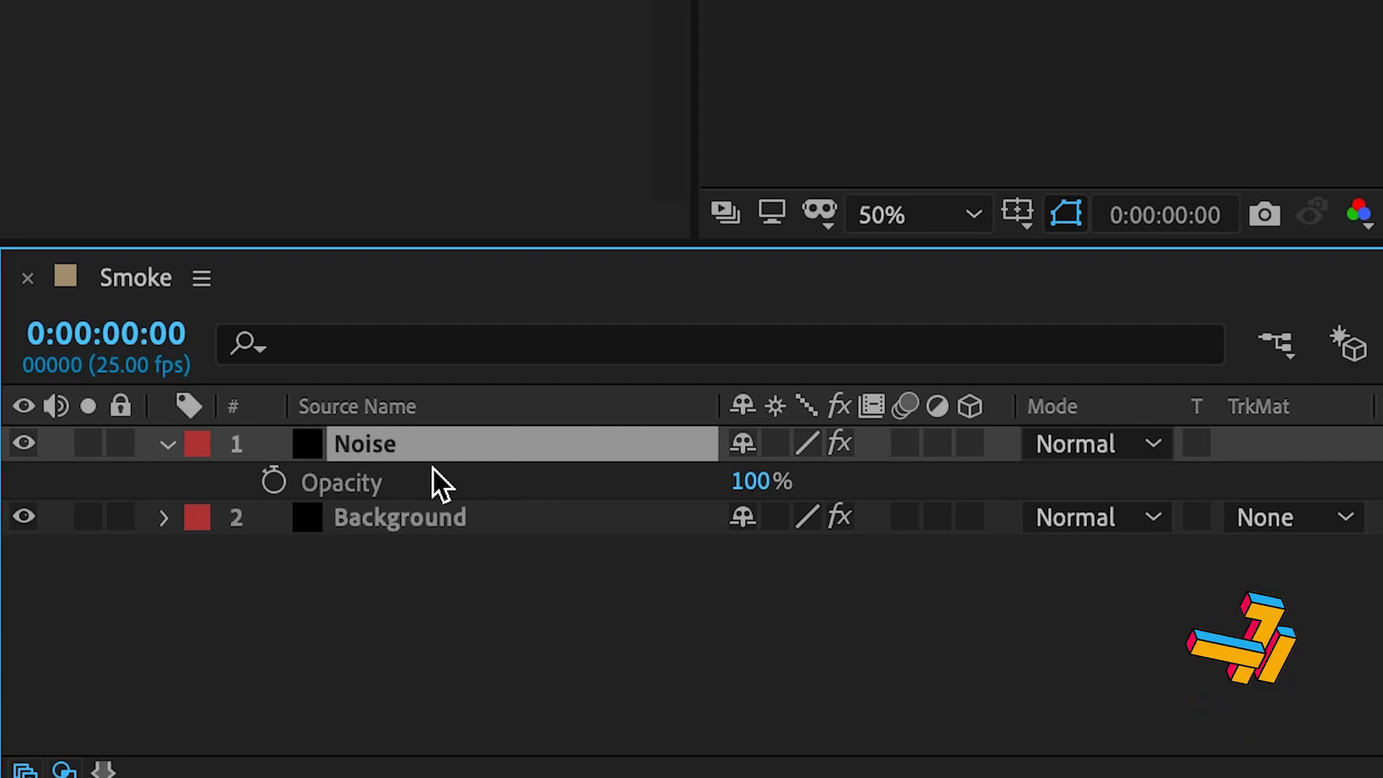
pyautogui.click(745, 483)
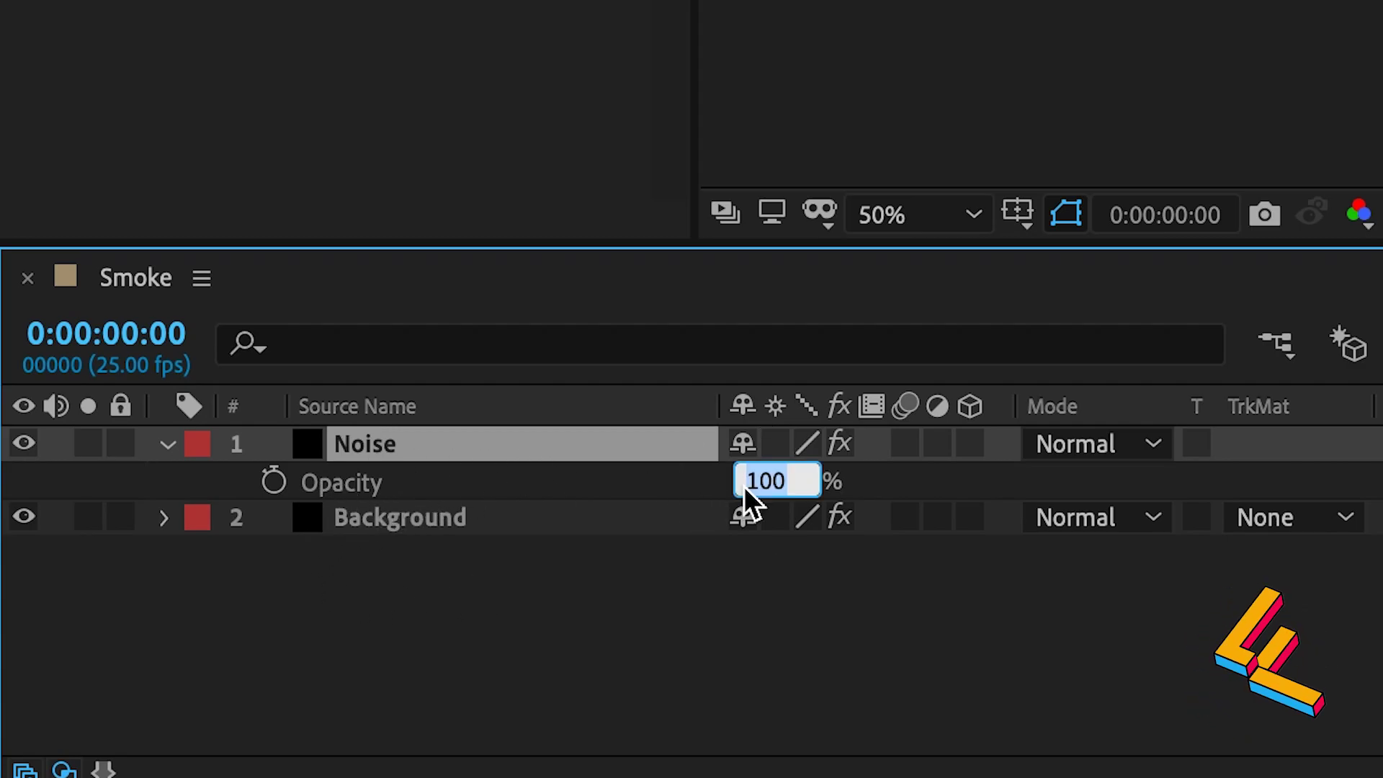
pyautogui.write('5')
pyautogui.press('Return')
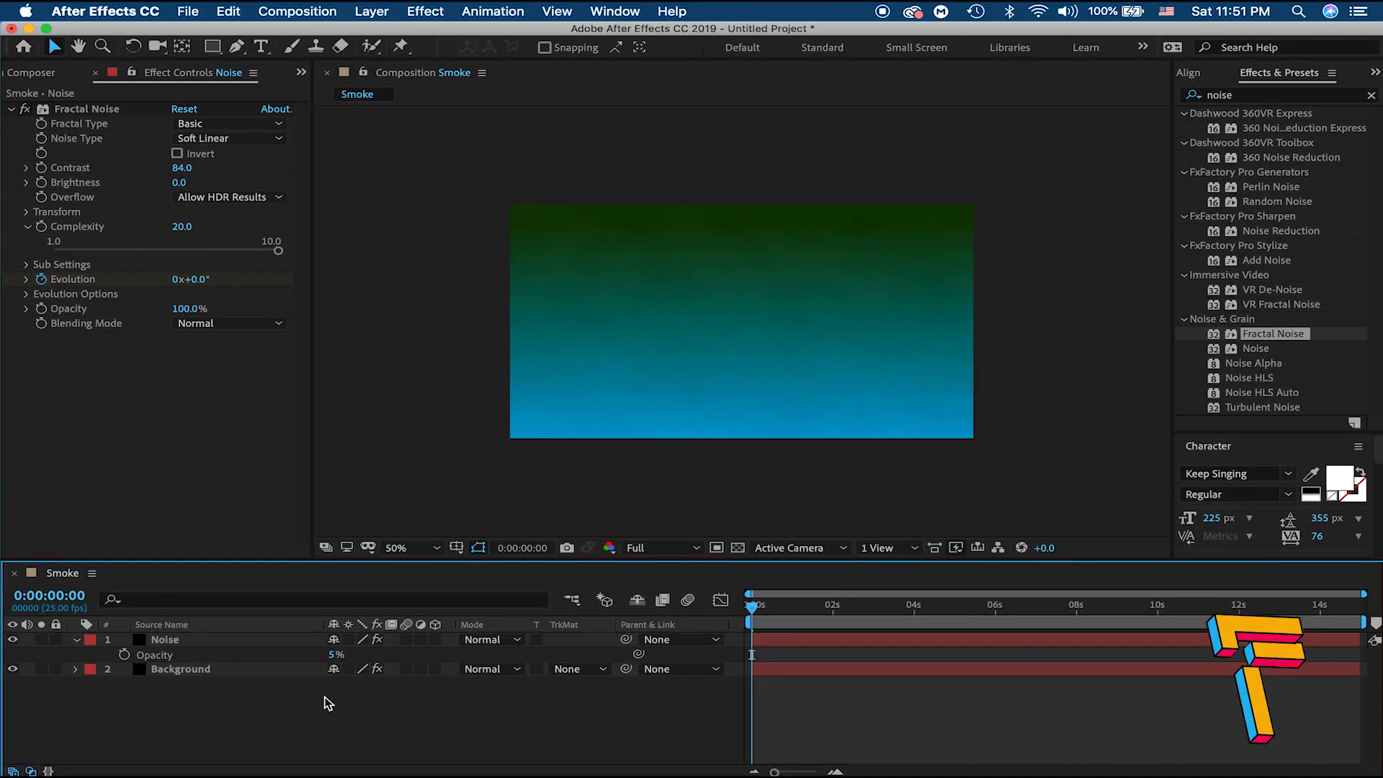
pyautogui.press('space')
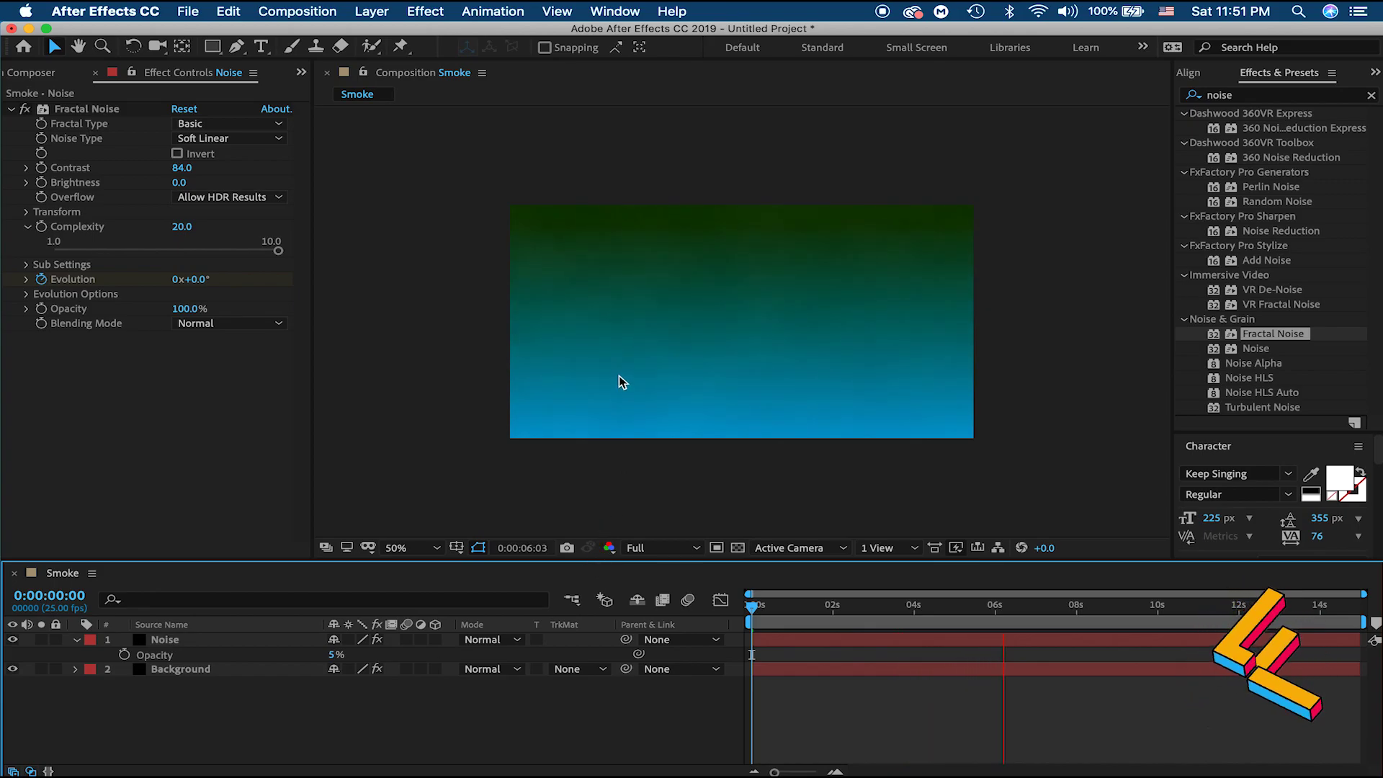
pyautogui.click(751, 607)
# Step: Set the Noise layer's opacity to 10% and preview about the first four seconds of the animation
pyautogui.click(334, 656)
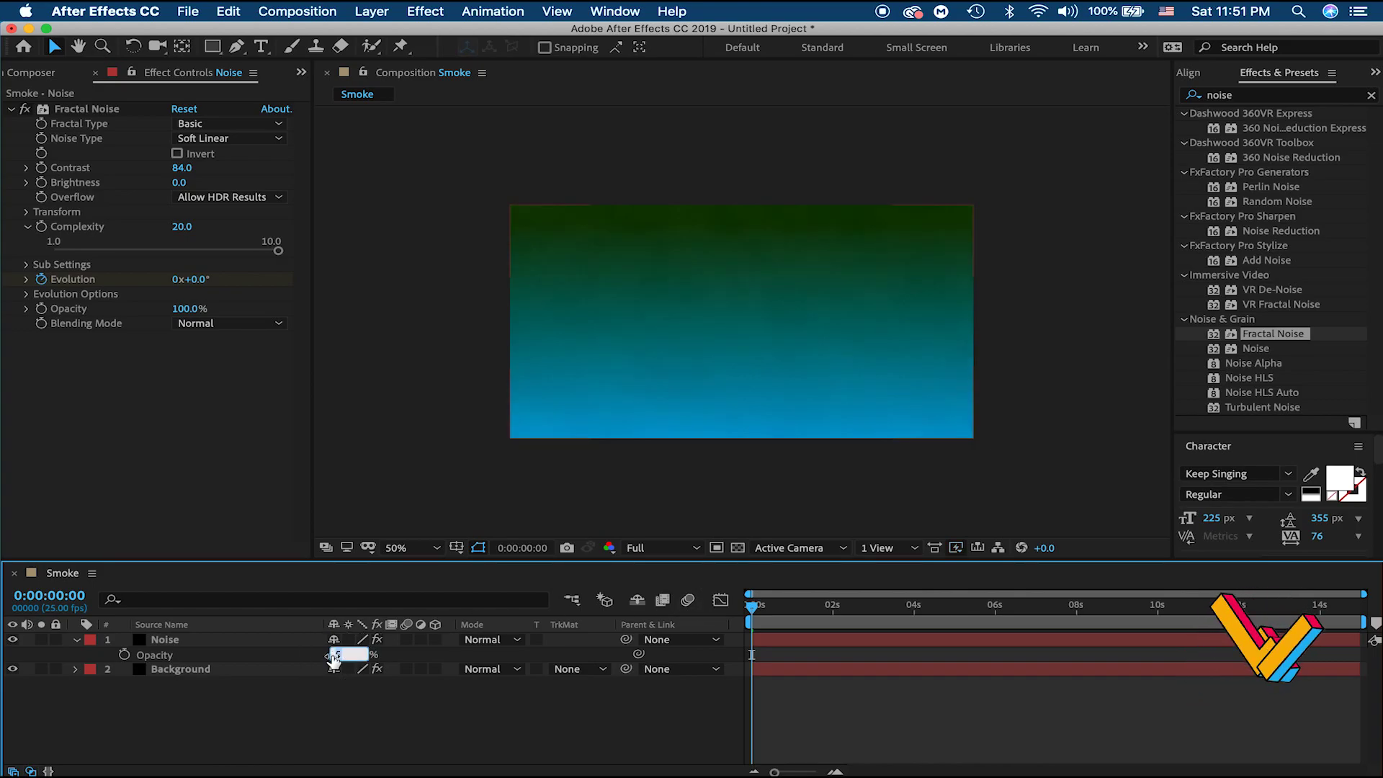
pyautogui.press('Return')
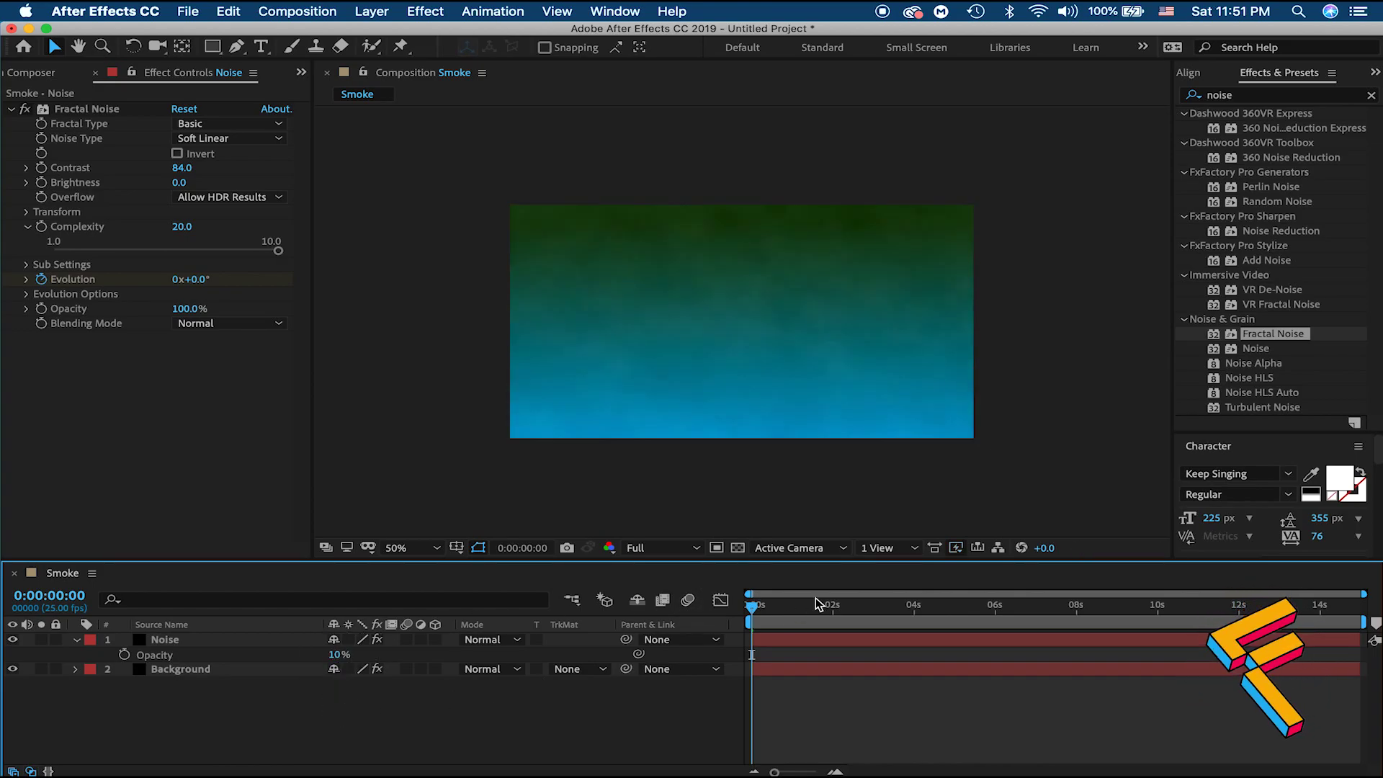
pyautogui.click(772, 607)
pyautogui.press('space')
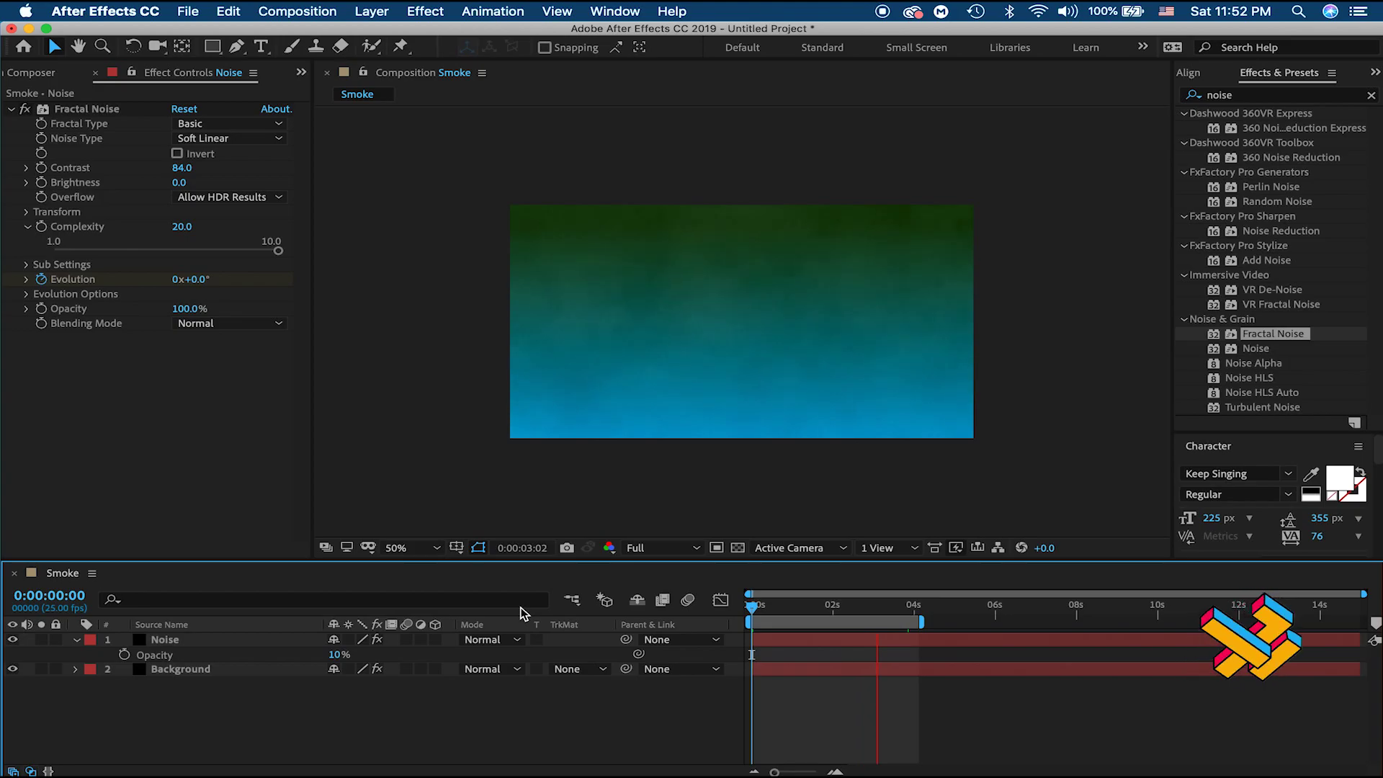
# Step: Collapse the Noise layer, duplicate it by copying and pasting, and play back the result from the start
pyautogui.click(77, 640)
pyautogui.click(184, 640)
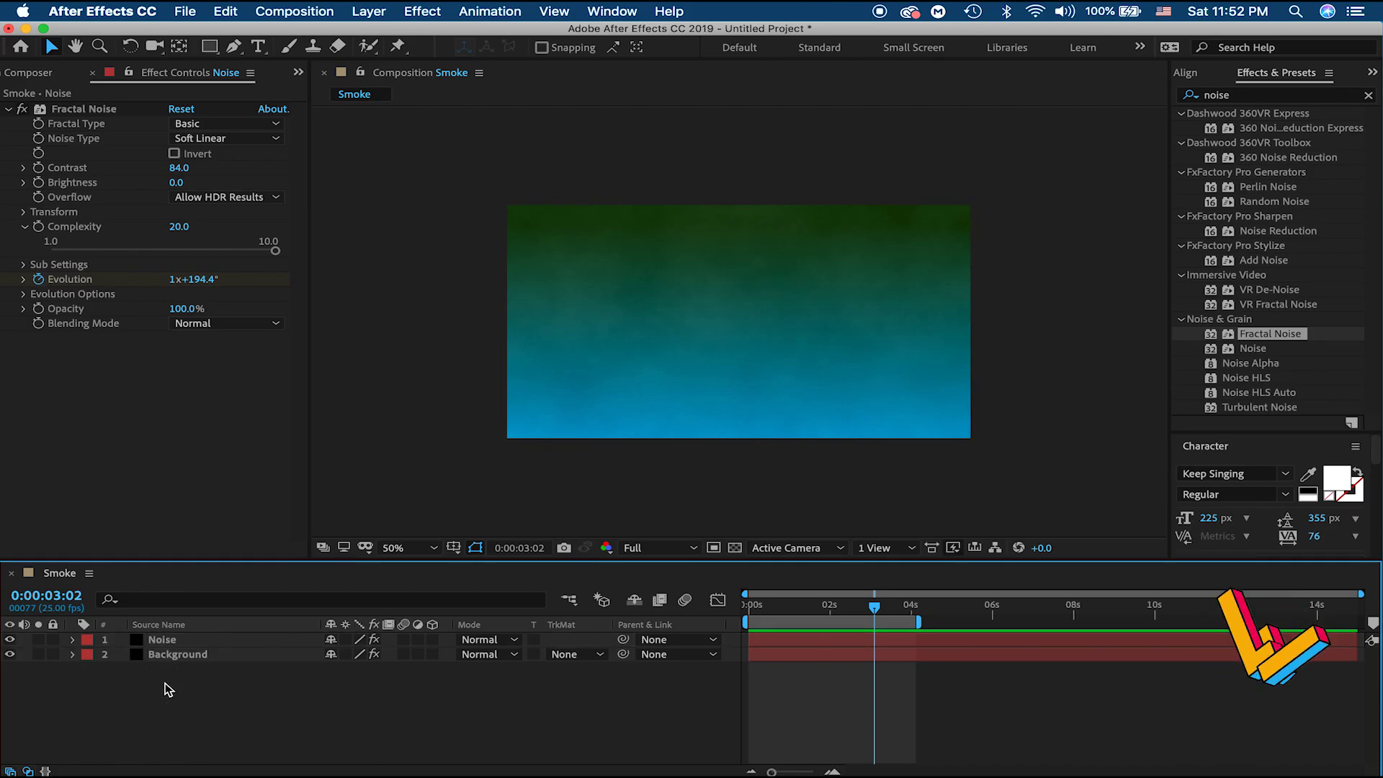
pyautogui.click(213, 9)
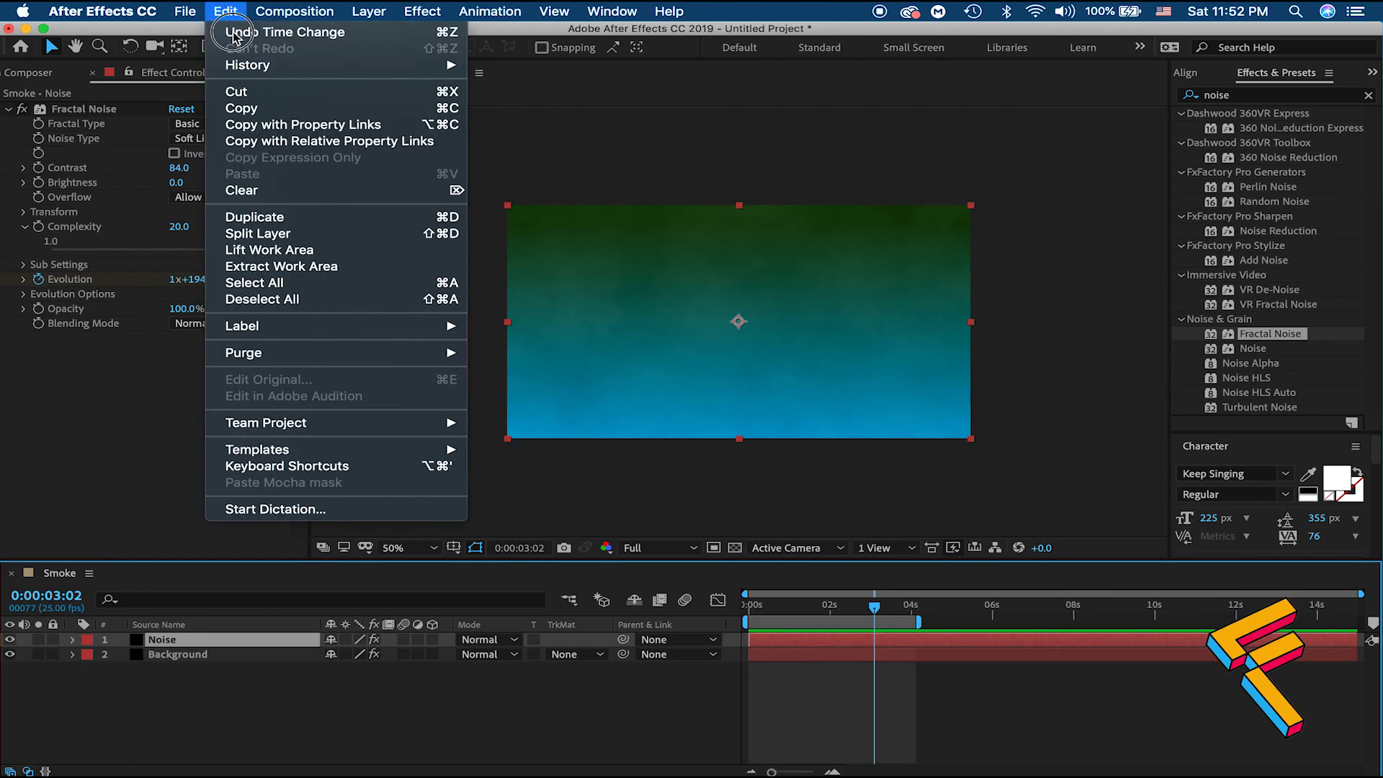
pyautogui.click(241, 108)
pyautogui.click(226, 11)
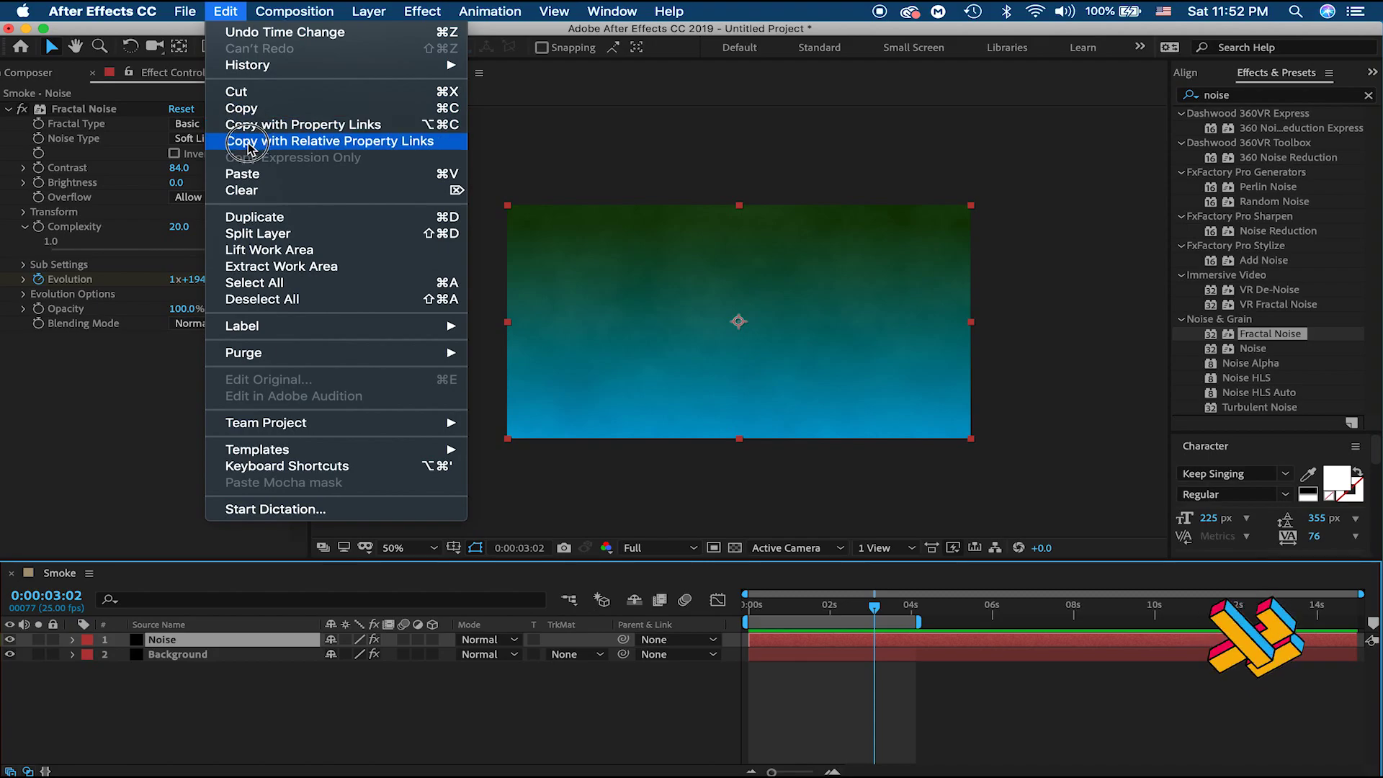
pyautogui.click(242, 174)
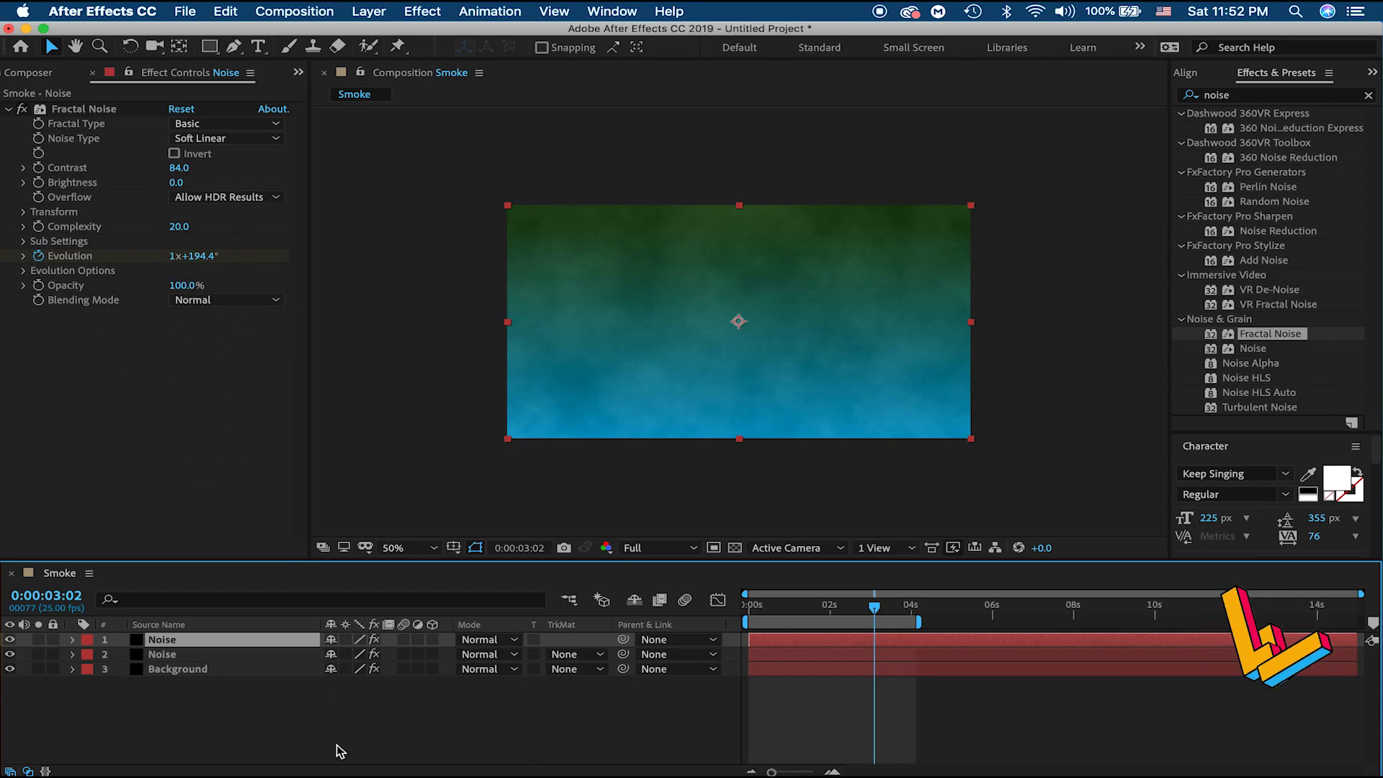
pyautogui.moveTo(812, 614); pyautogui.dragTo(749, 611)
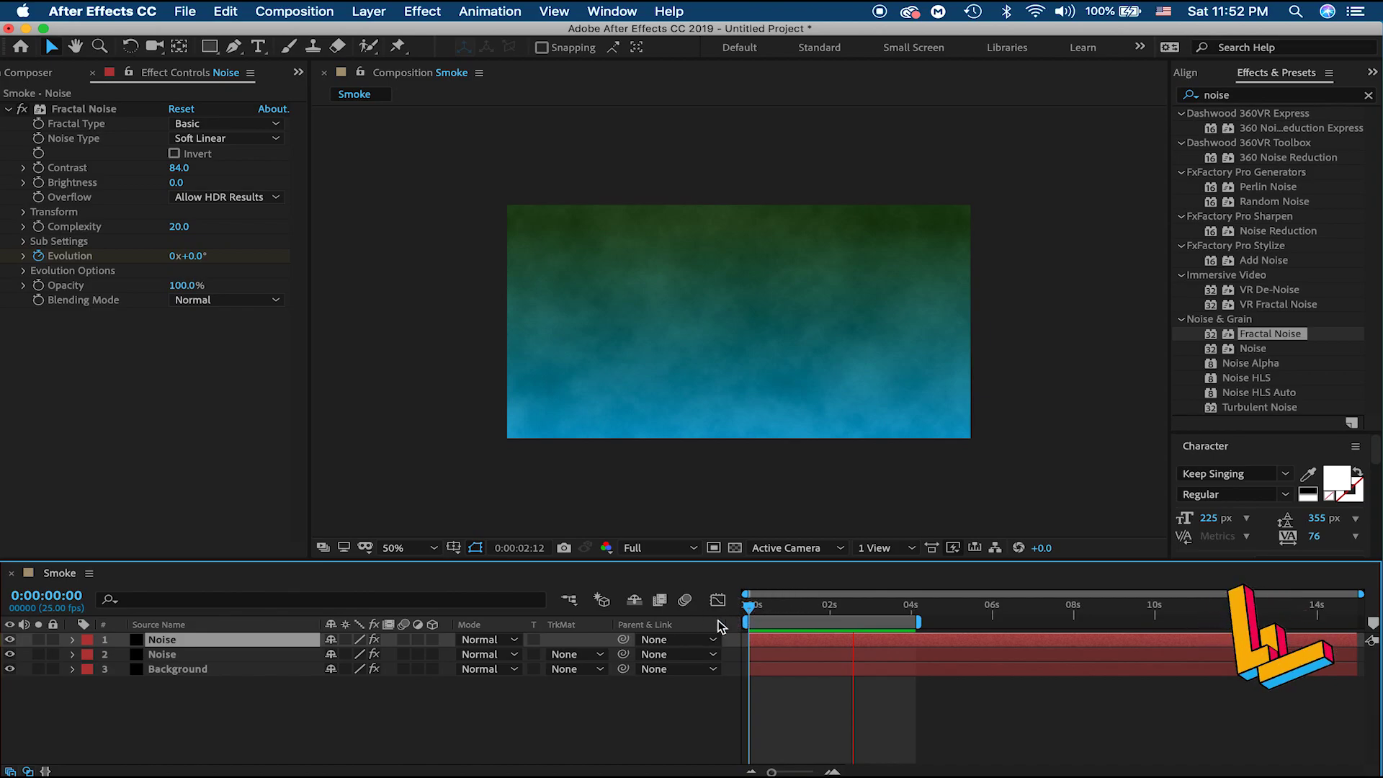
pyautogui.press('space')
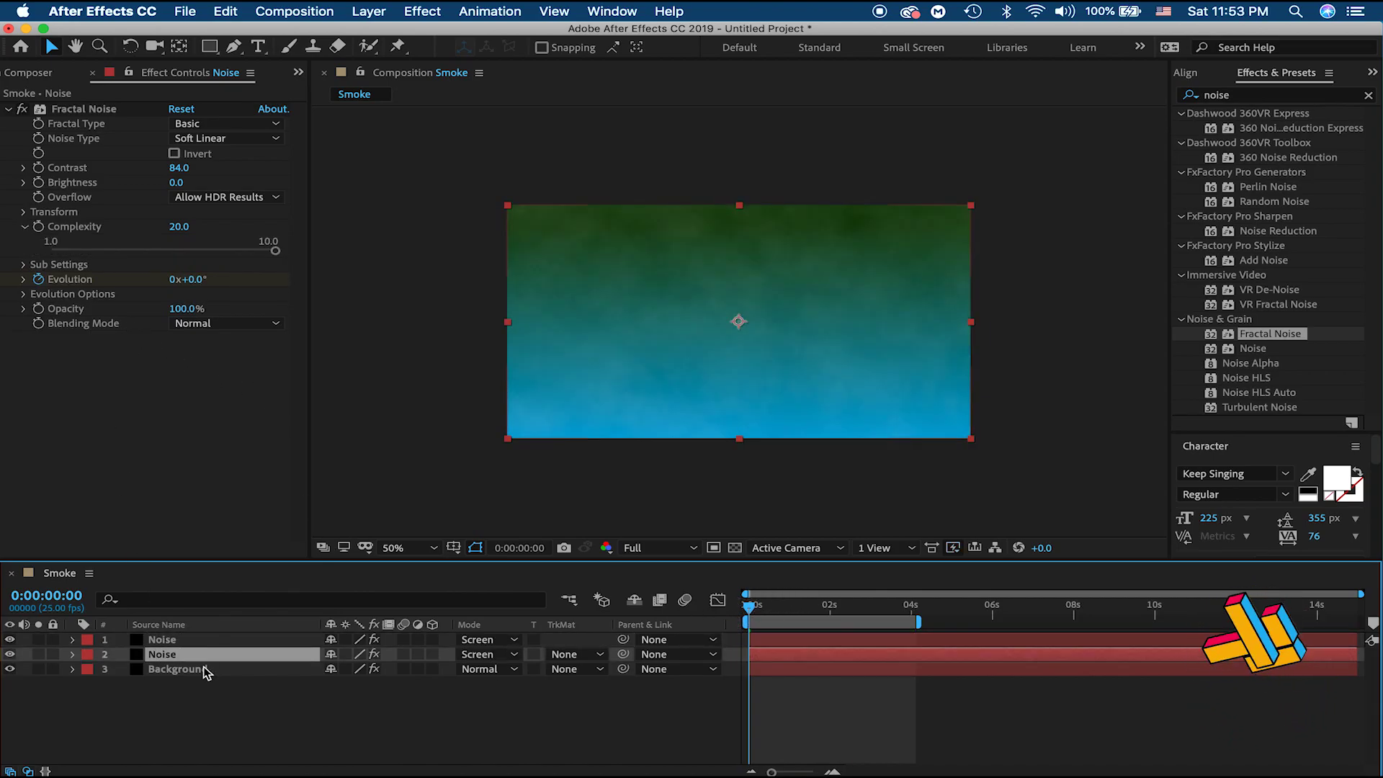
# Step: Expand the topmost Noise layer's Fractal Noise effect in the timeline to reveal its Transform settings and keyframes
pyautogui.click(170, 644)
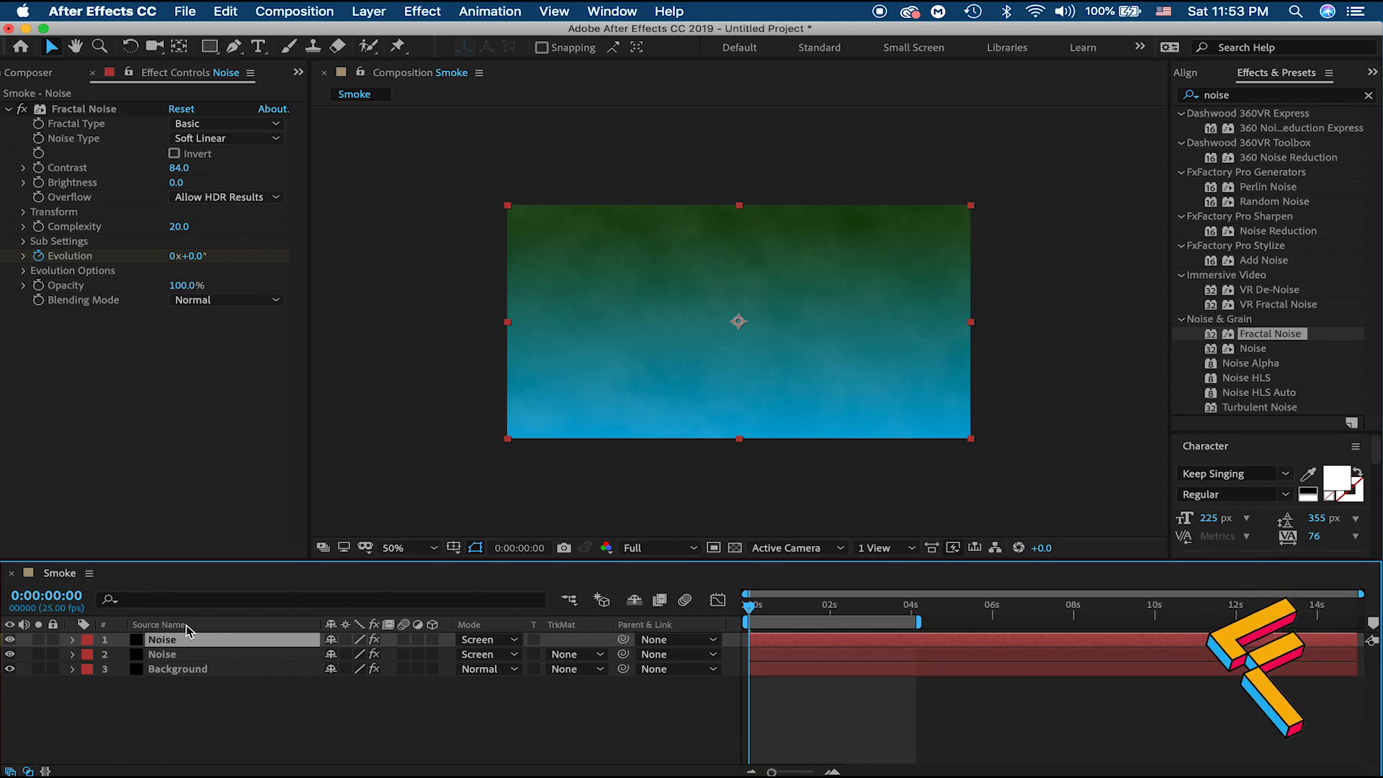
pyautogui.click(159, 655)
pyautogui.click(158, 640)
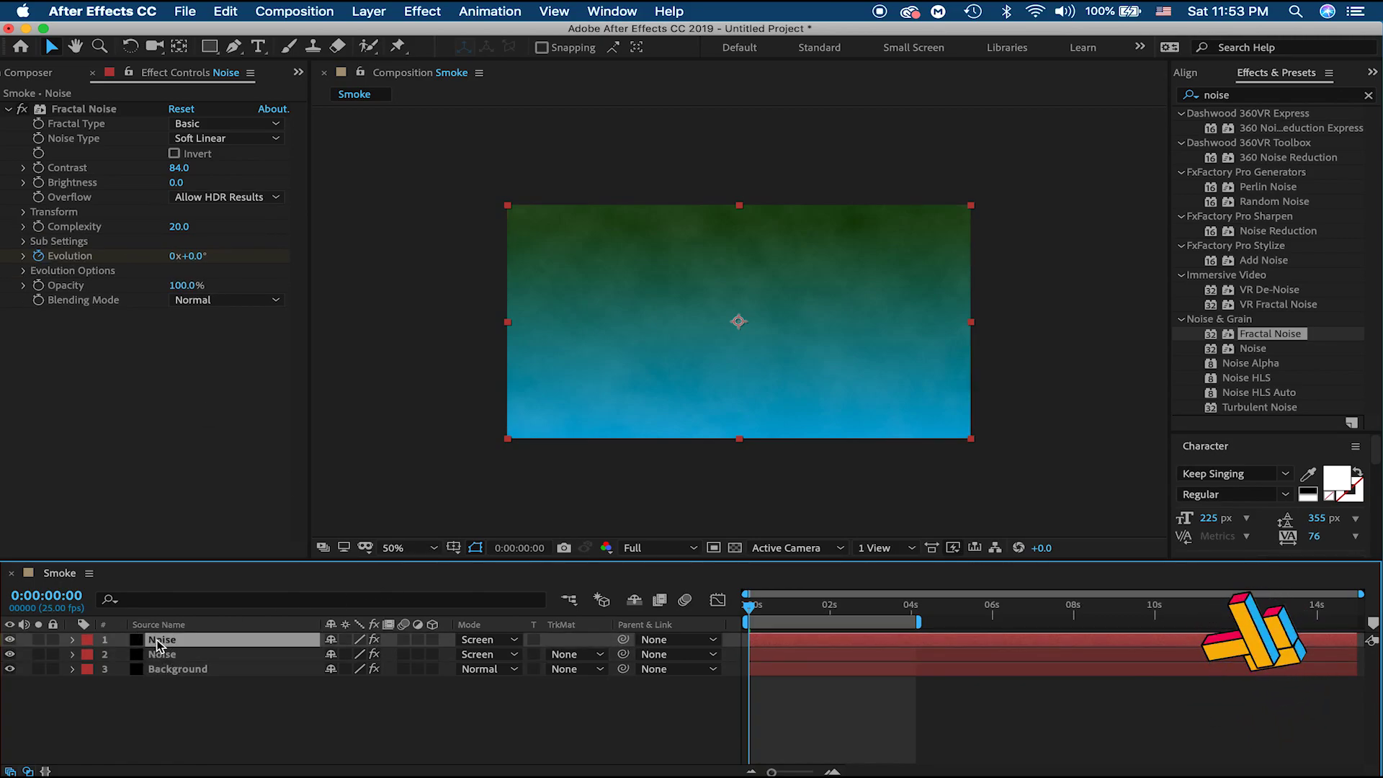
pyautogui.click(72, 639)
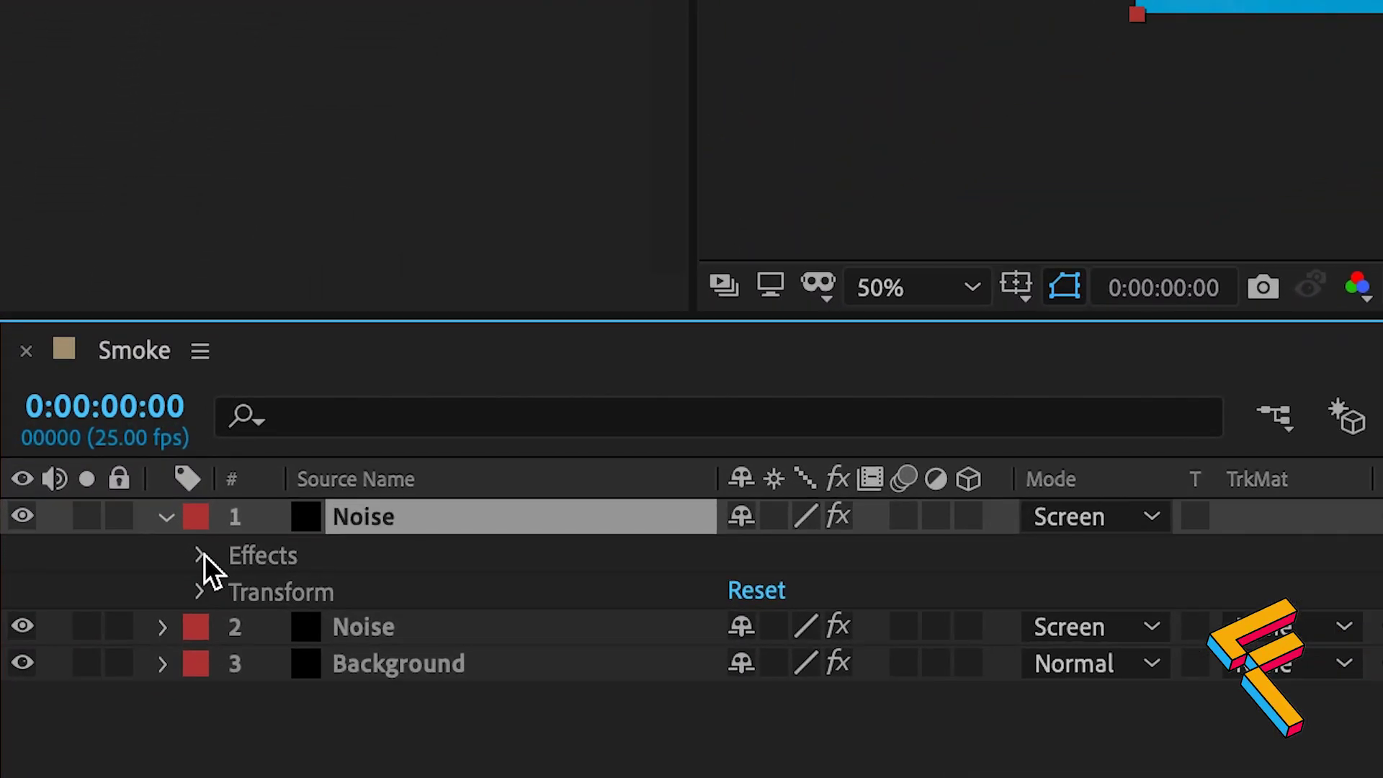
pyautogui.click(90, 656)
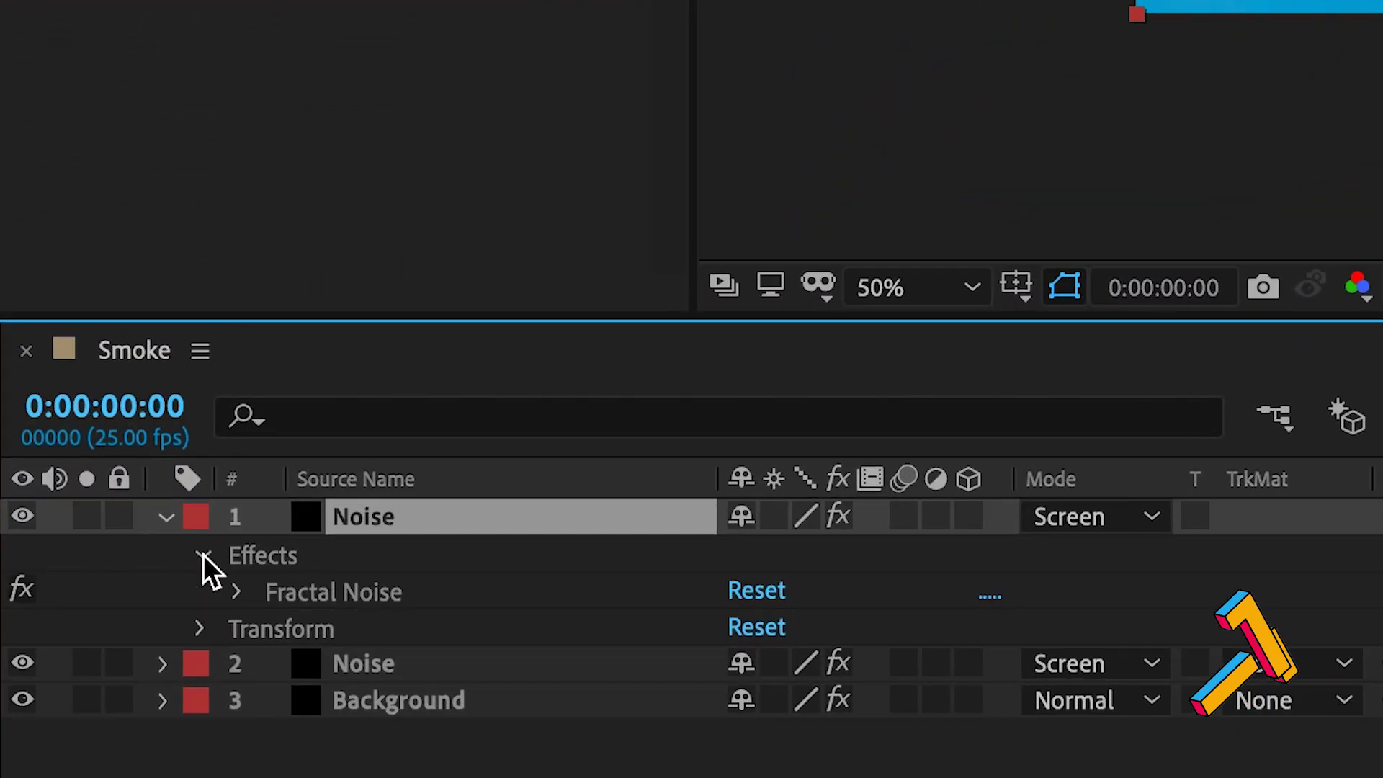
pyautogui.click(238, 592)
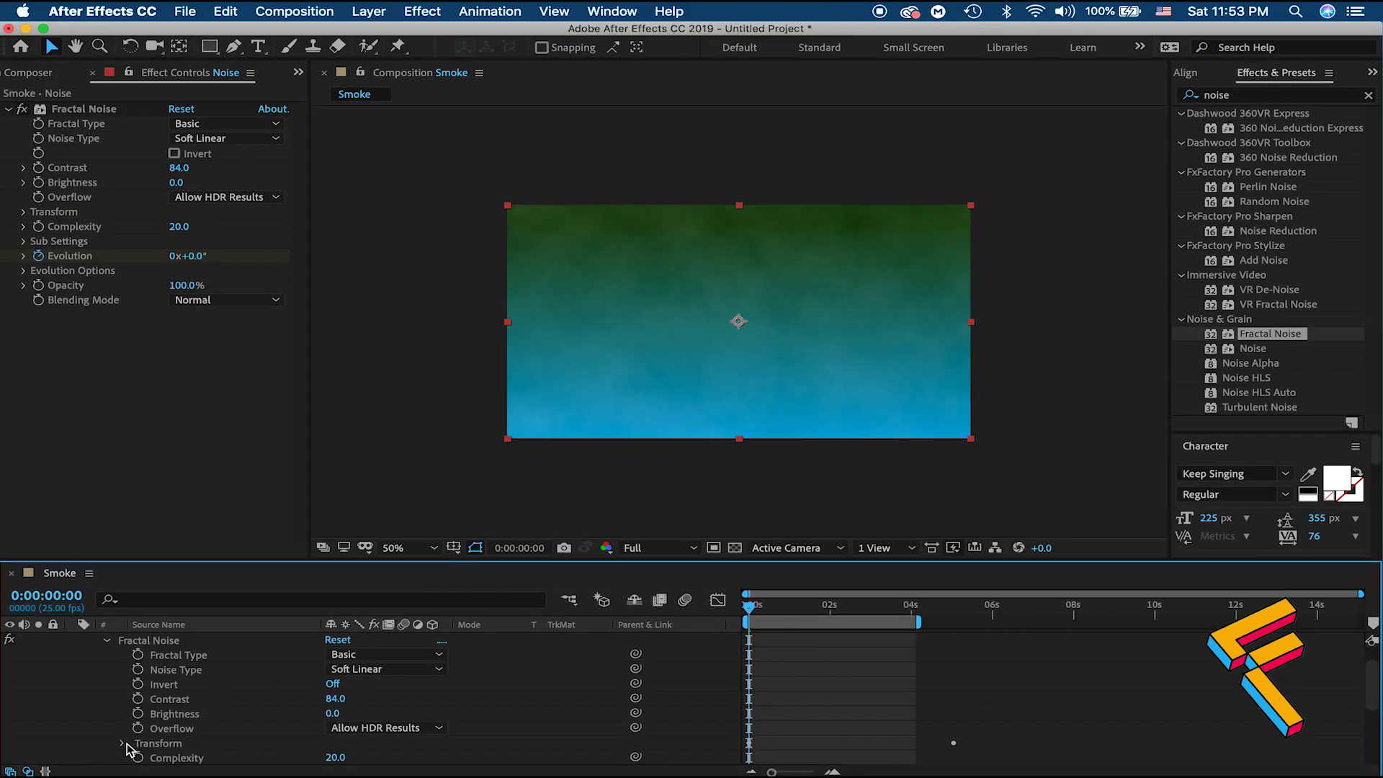
pyautogui.click(122, 743)
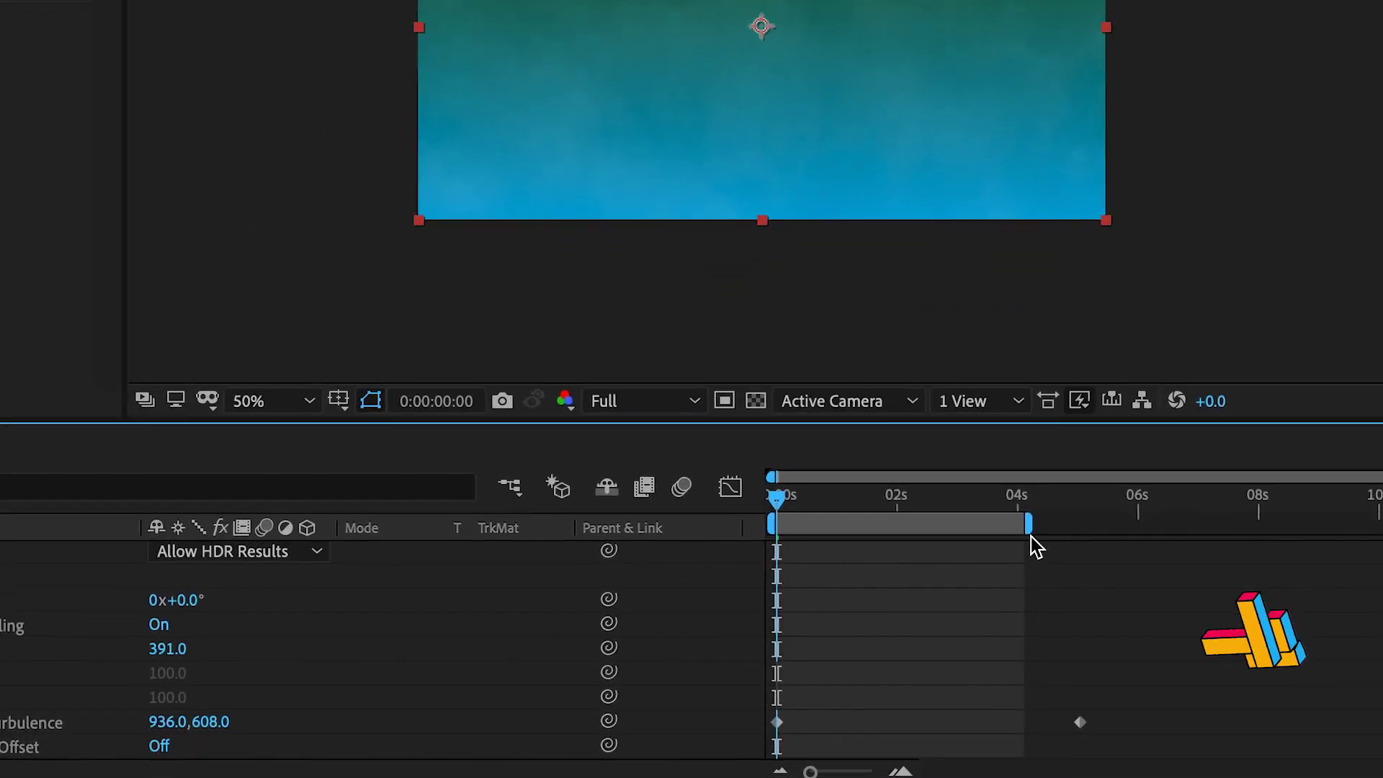
# Step: Extend the work area to just past 5 seconds and move the current time to 0:00:05:01
pyautogui.moveTo(918, 622); pyautogui.dragTo(919, 622)
pyautogui.moveTo(1037, 522); pyautogui.dragTo(1096, 520)
pyautogui.click(1082, 502)
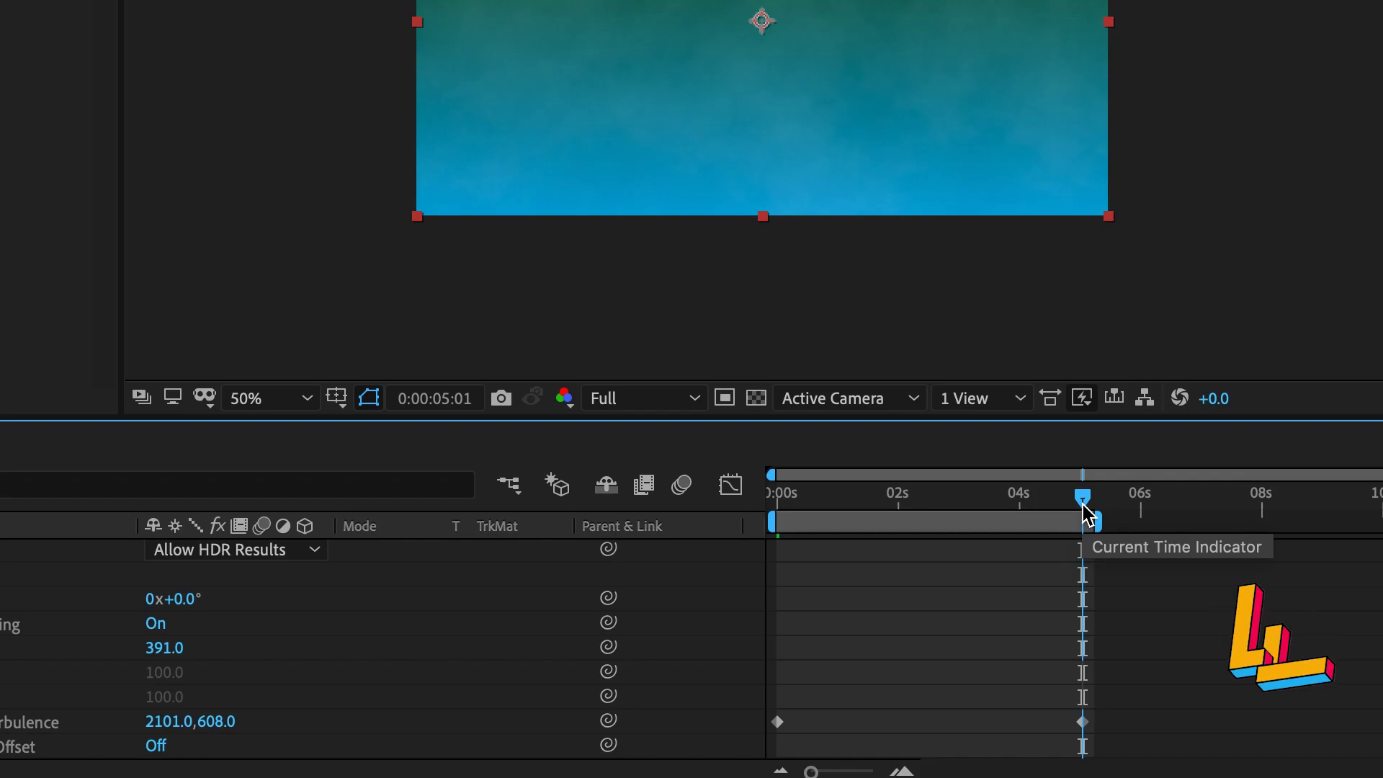
# Step: Move the top Noise layer's last Offset Turbulence keyframe to about 8 seconds and last Evolution keyframe to about 4 seconds, and preview
pyautogui.moveTo(1084, 722); pyautogui.dragTo(1275, 723)
pyautogui.moveTo(839, 602); pyautogui.dragTo(621, 608)
pyautogui.scroll(-3, 864, 685)
pyautogui.moveTo(1154, 729); pyautogui.dragTo(921, 729)
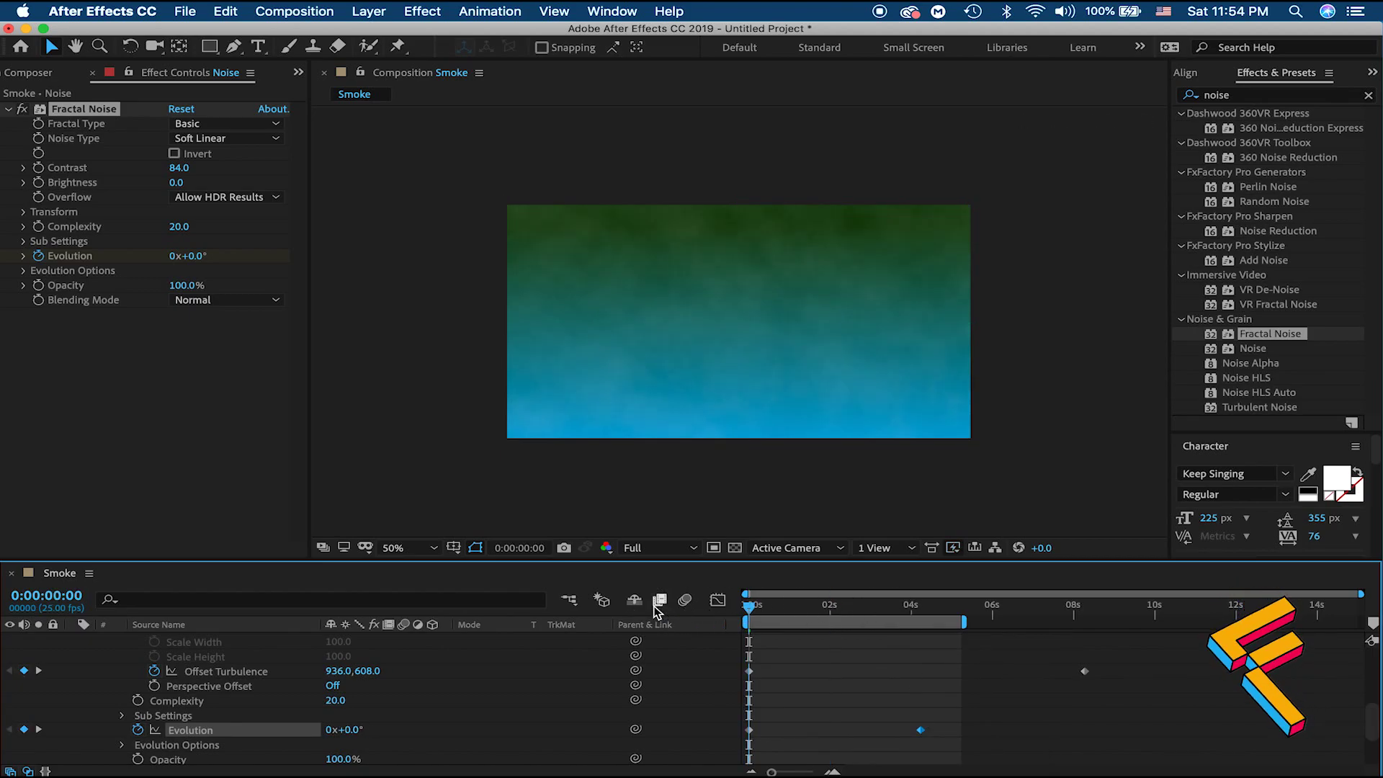
pyautogui.press('space')
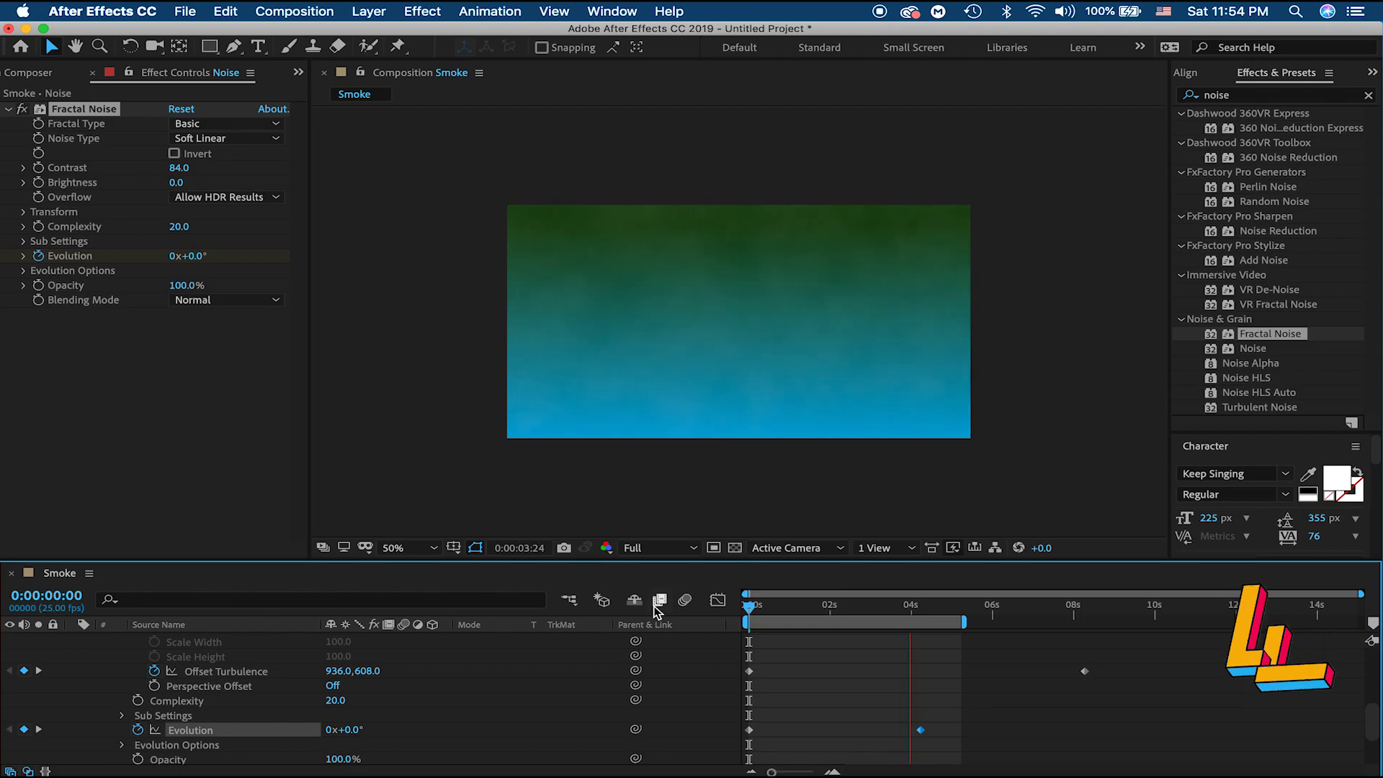
pyautogui.press('space')
# Step: Collapse the top Noise layer, copy and paste it to make a third Noise layer, and preview the result
pyautogui.moveTo(1376, 729); pyautogui.dragTo(1374, 668)
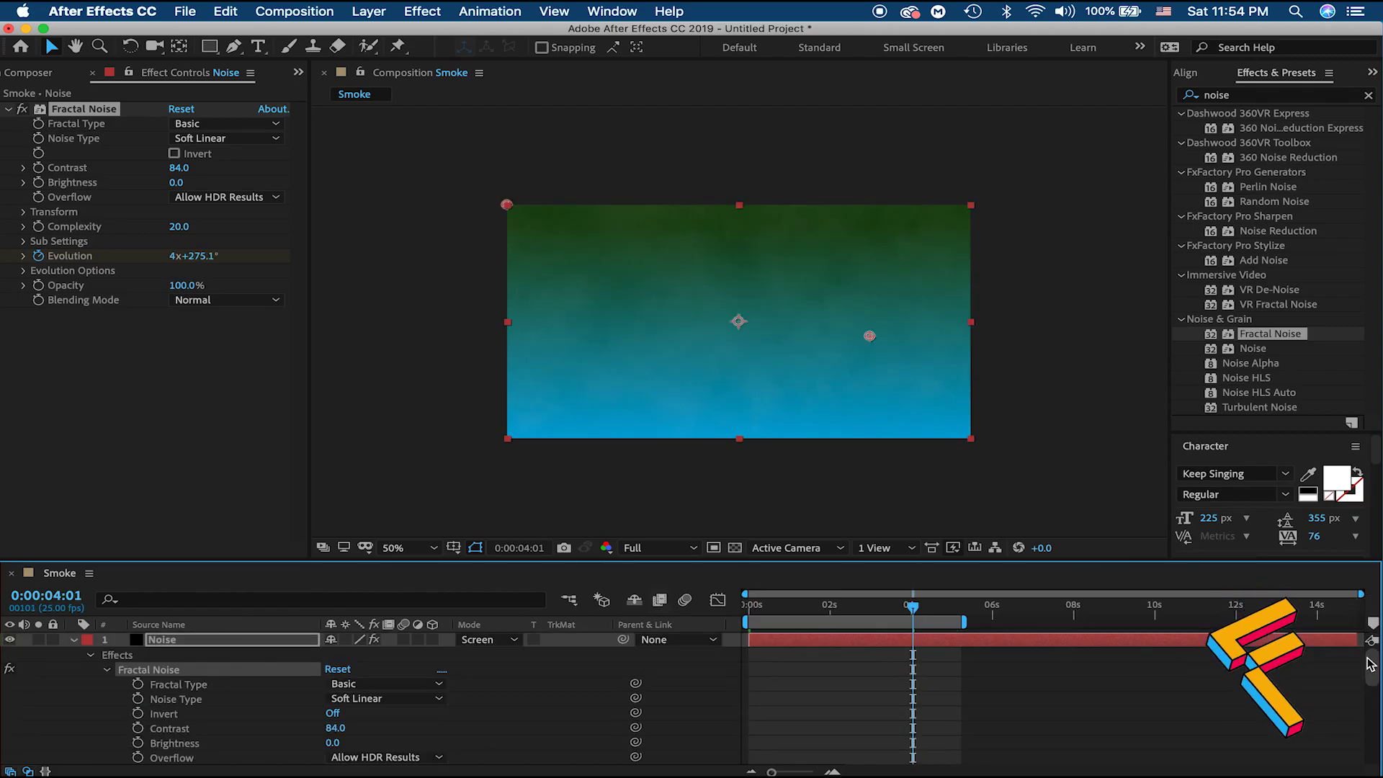
pyautogui.click(75, 640)
pyautogui.click(170, 640)
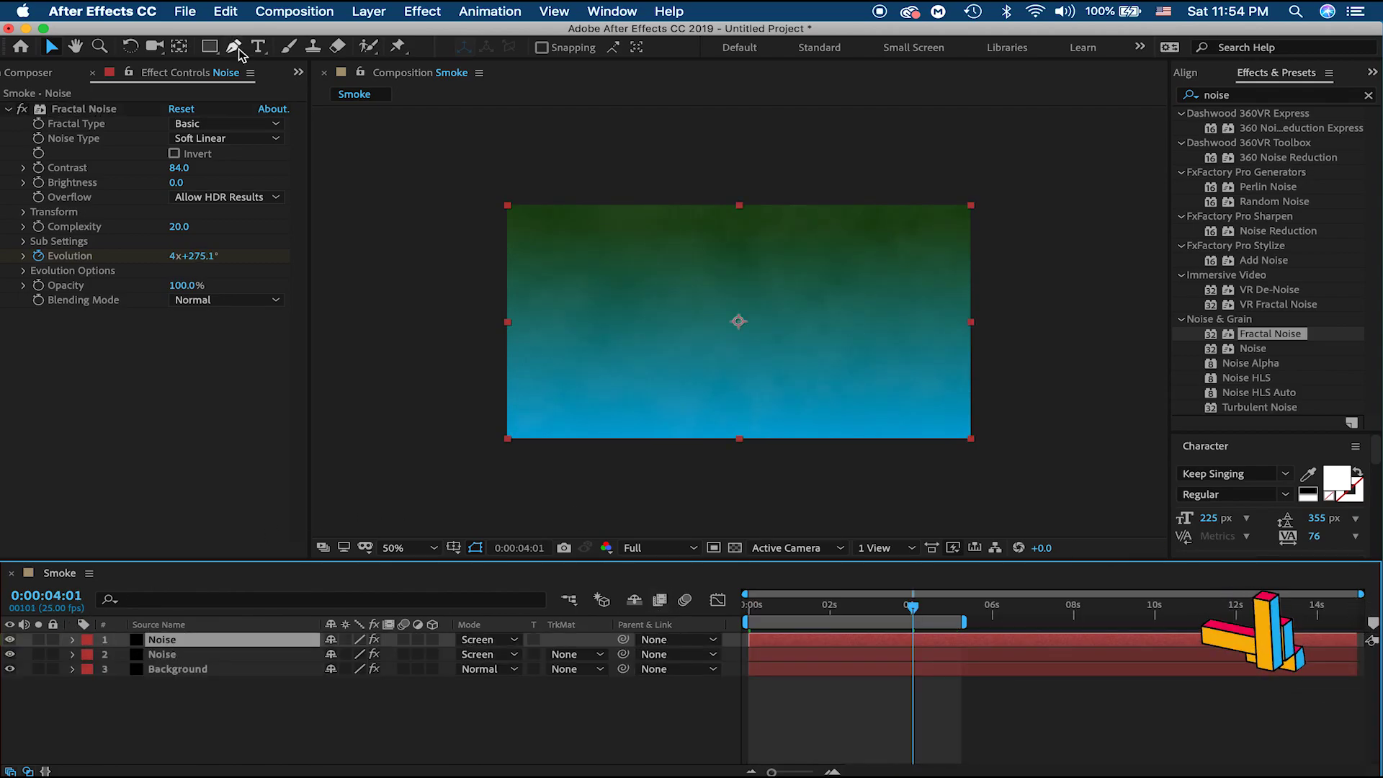
pyautogui.click(226, 11)
pyautogui.click(258, 115)
pyautogui.click(225, 11)
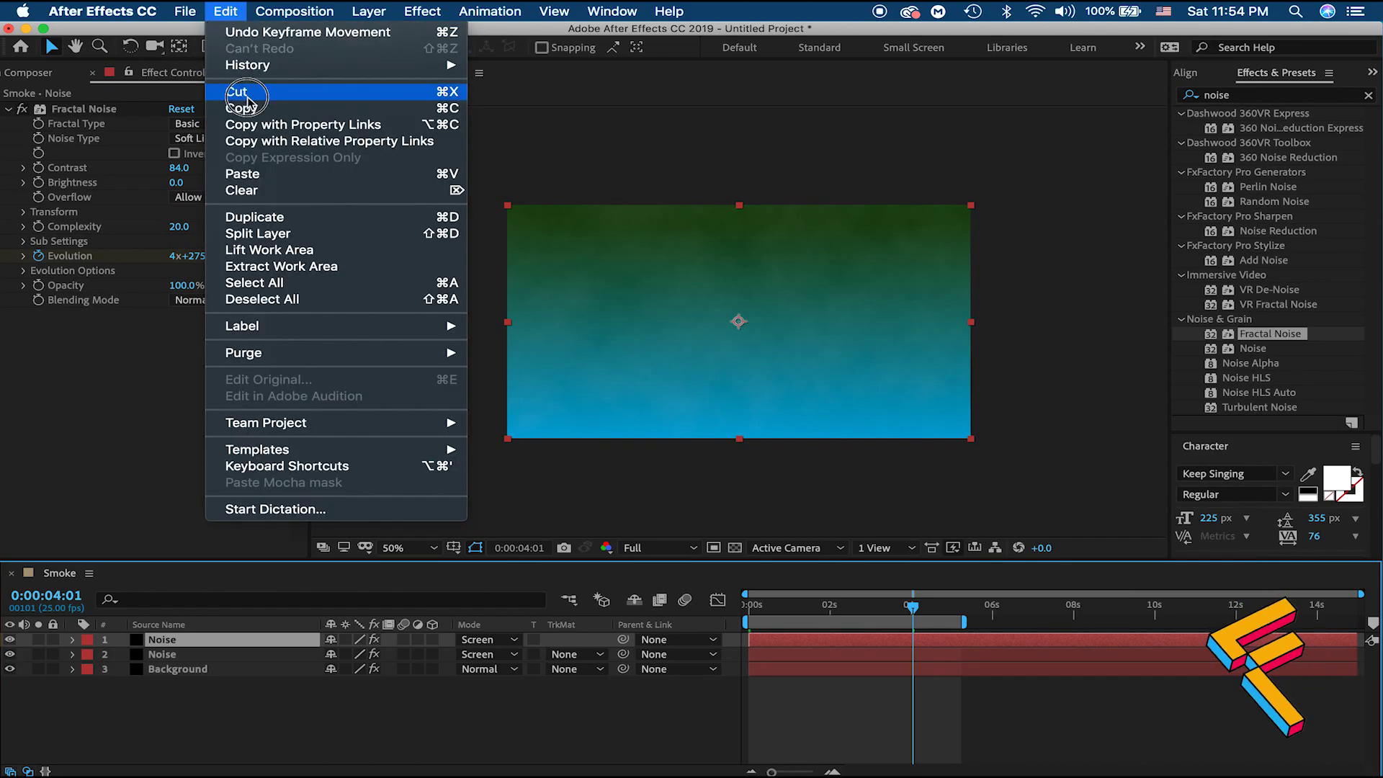
pyautogui.click(245, 174)
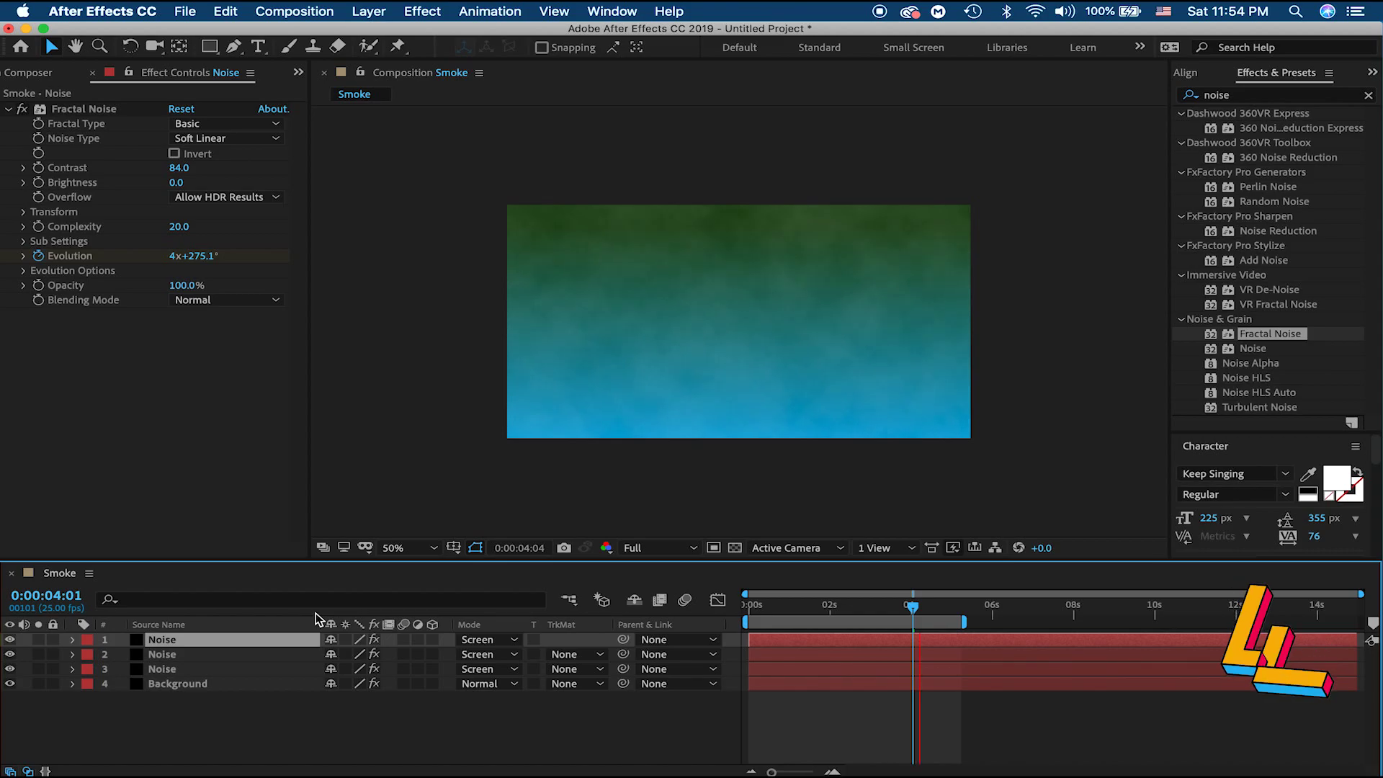
pyautogui.press('space')
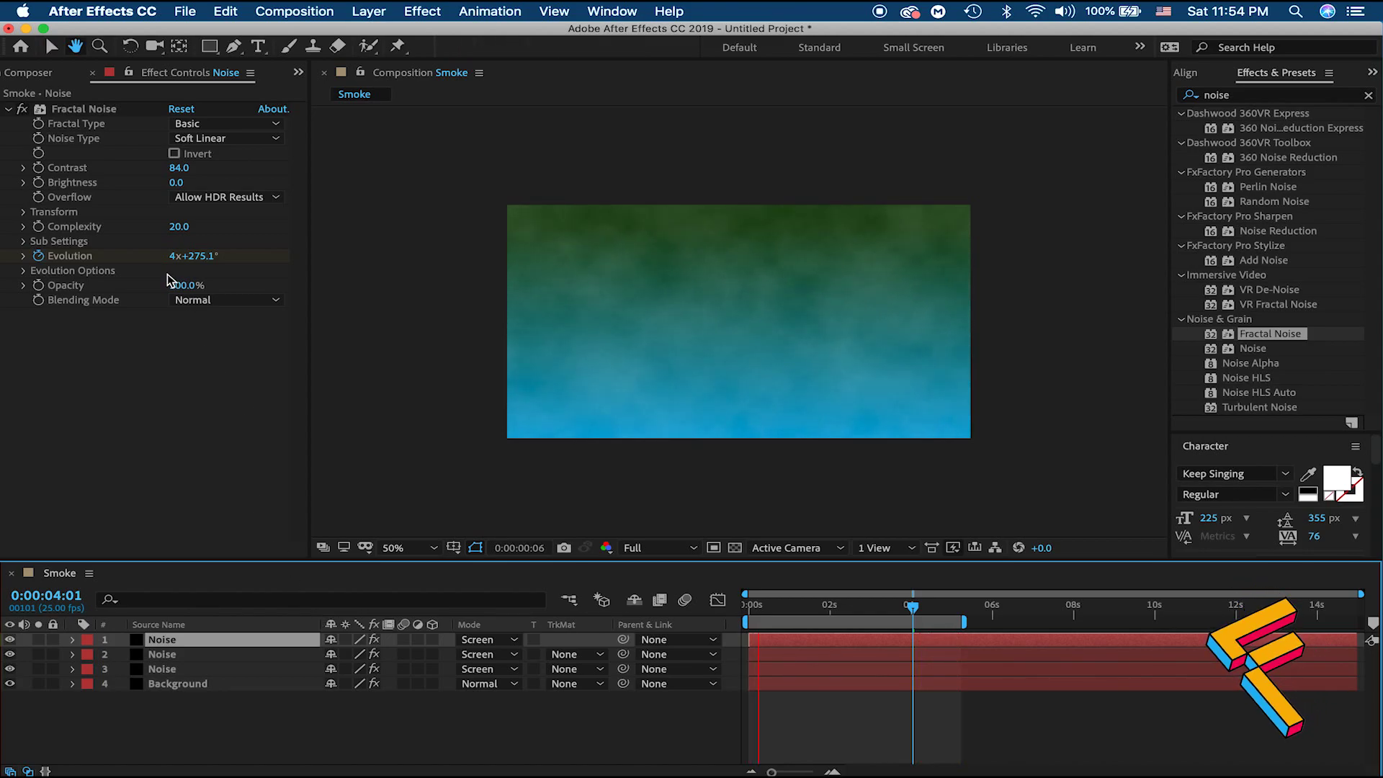
# Step: Scale the topmost Noise layer to 133% and shift it upward so its lower edge meets the frame's lower edge
pyautogui.click(24, 256)
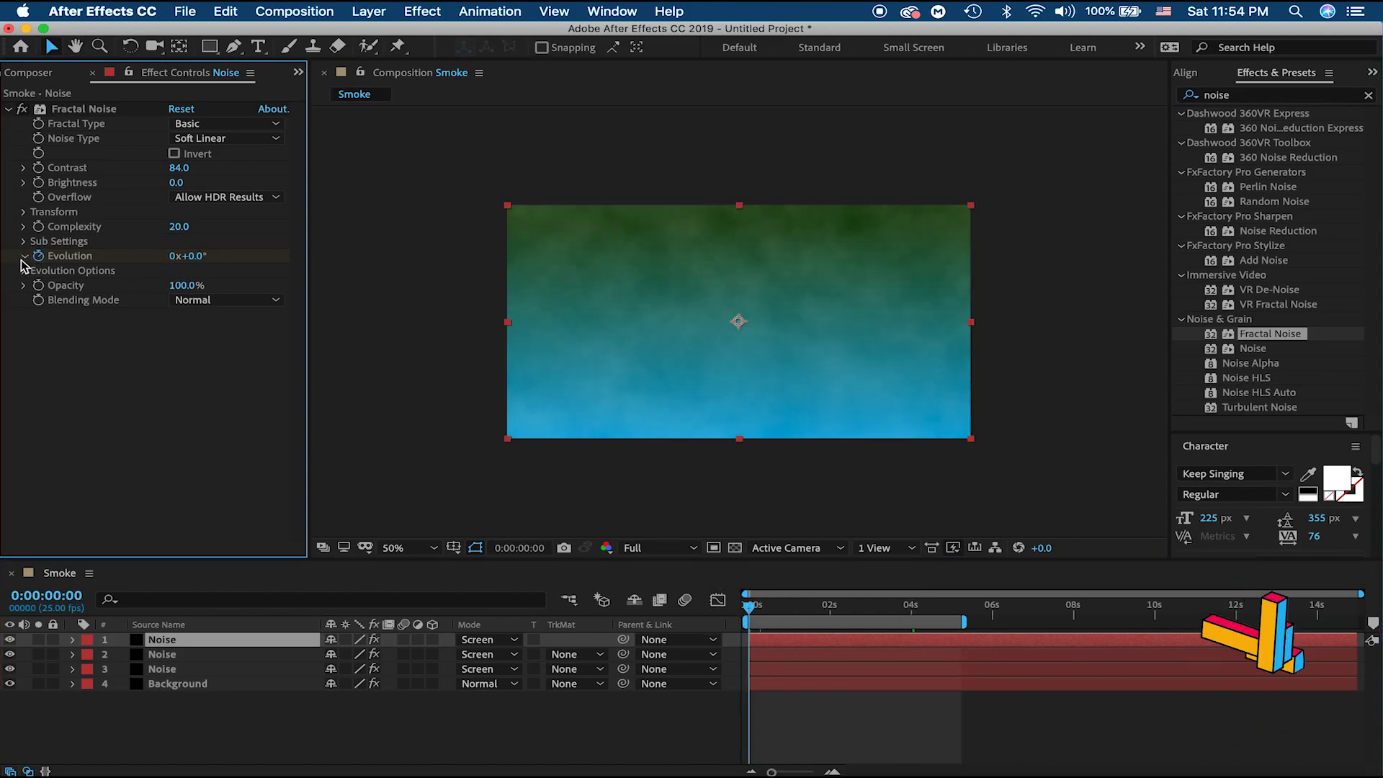
pyautogui.click(24, 256)
pyautogui.moveTo(873, 614); pyautogui.dragTo(910, 612)
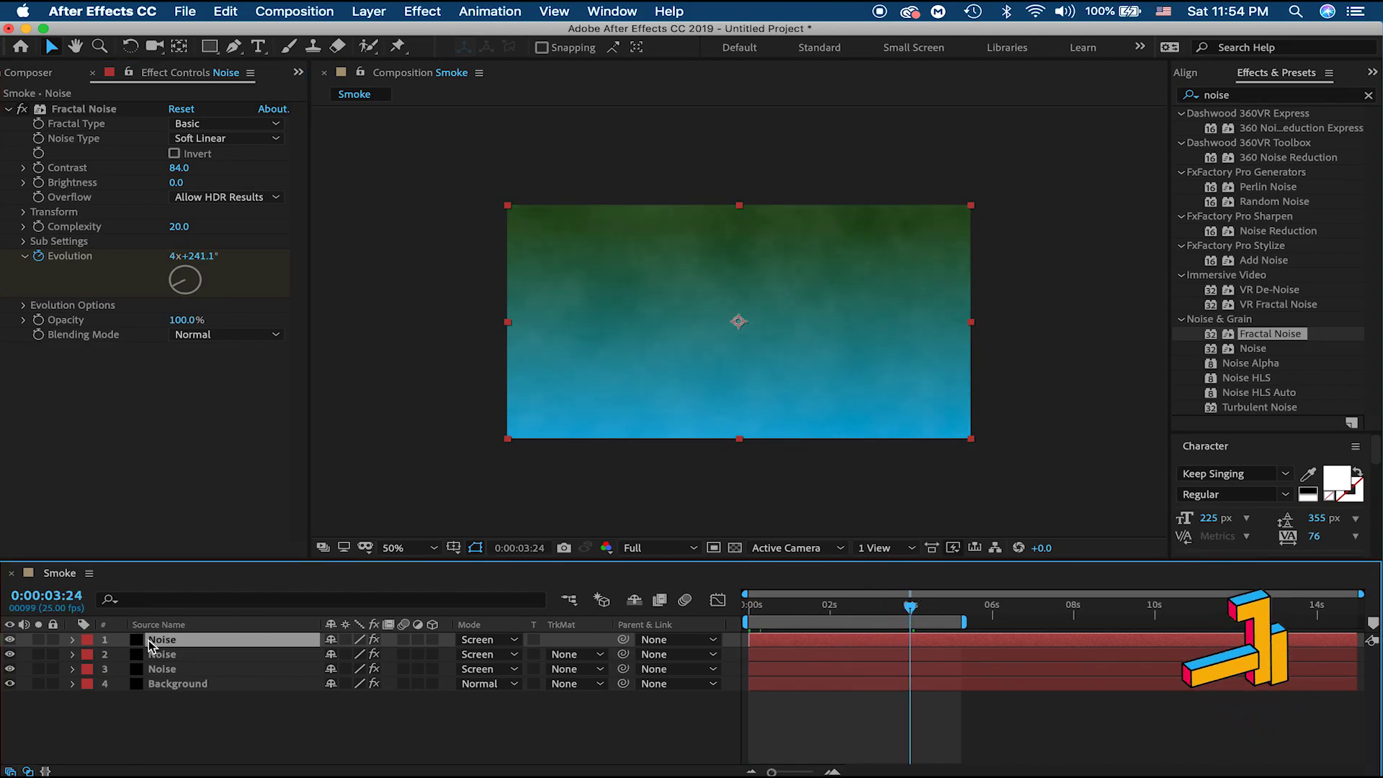
pyautogui.press('s')
pyautogui.moveTo(378, 654); pyautogui.dragTo(423, 654)
pyautogui.moveTo(650, 445); pyautogui.dragTo(656, 411)
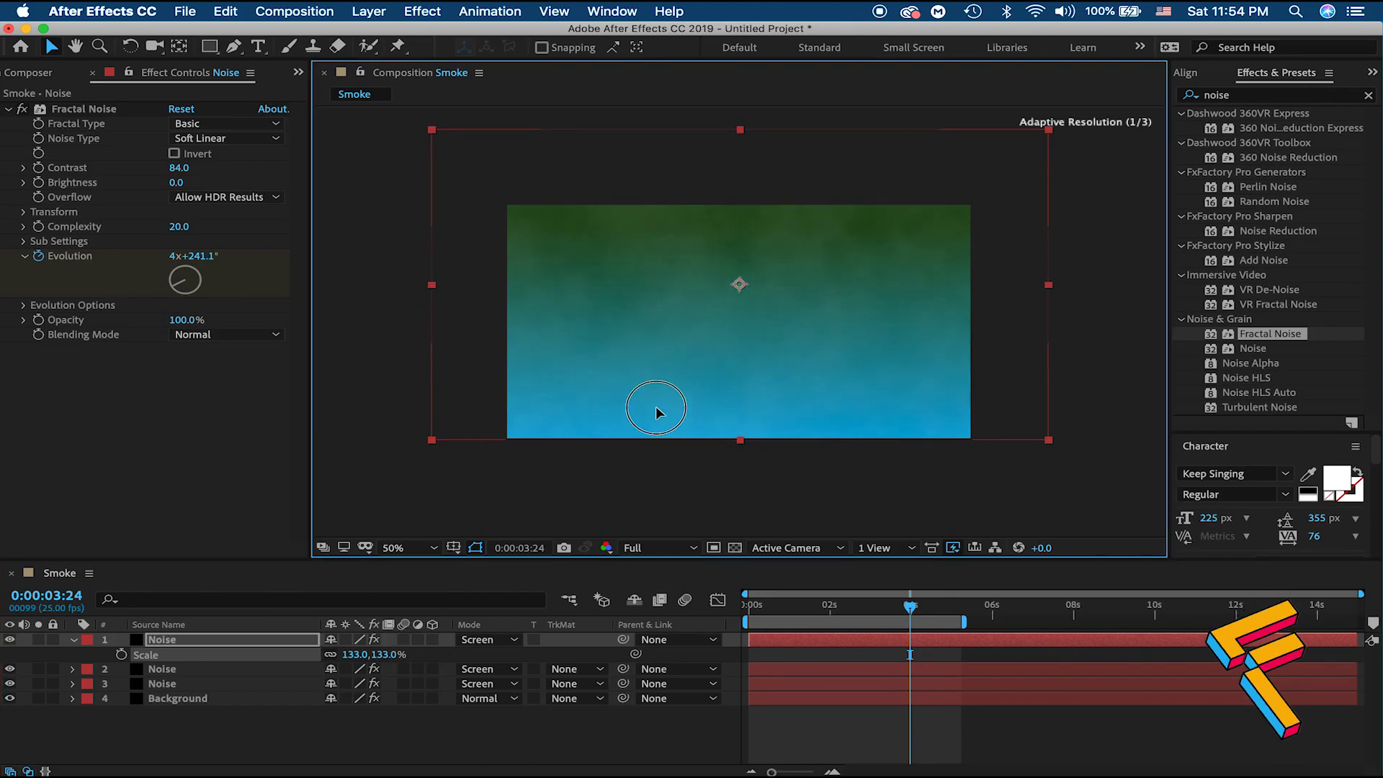
# Step: Play back the three layered noises from the start and hide the top layer's Scale property
pyautogui.moveTo(814, 607); pyautogui.dragTo(507, 592)
pyautogui.press('space')
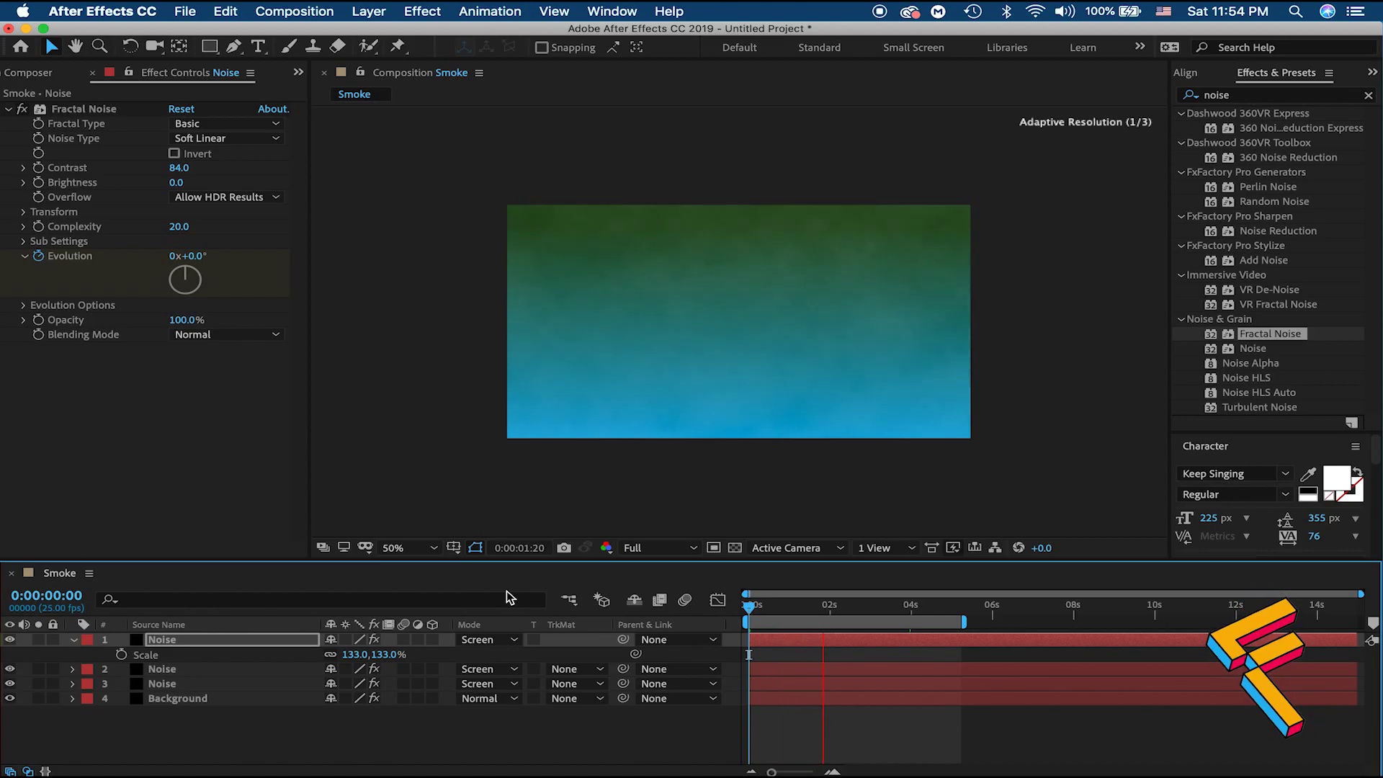
pyautogui.press('space')
pyautogui.press('s')
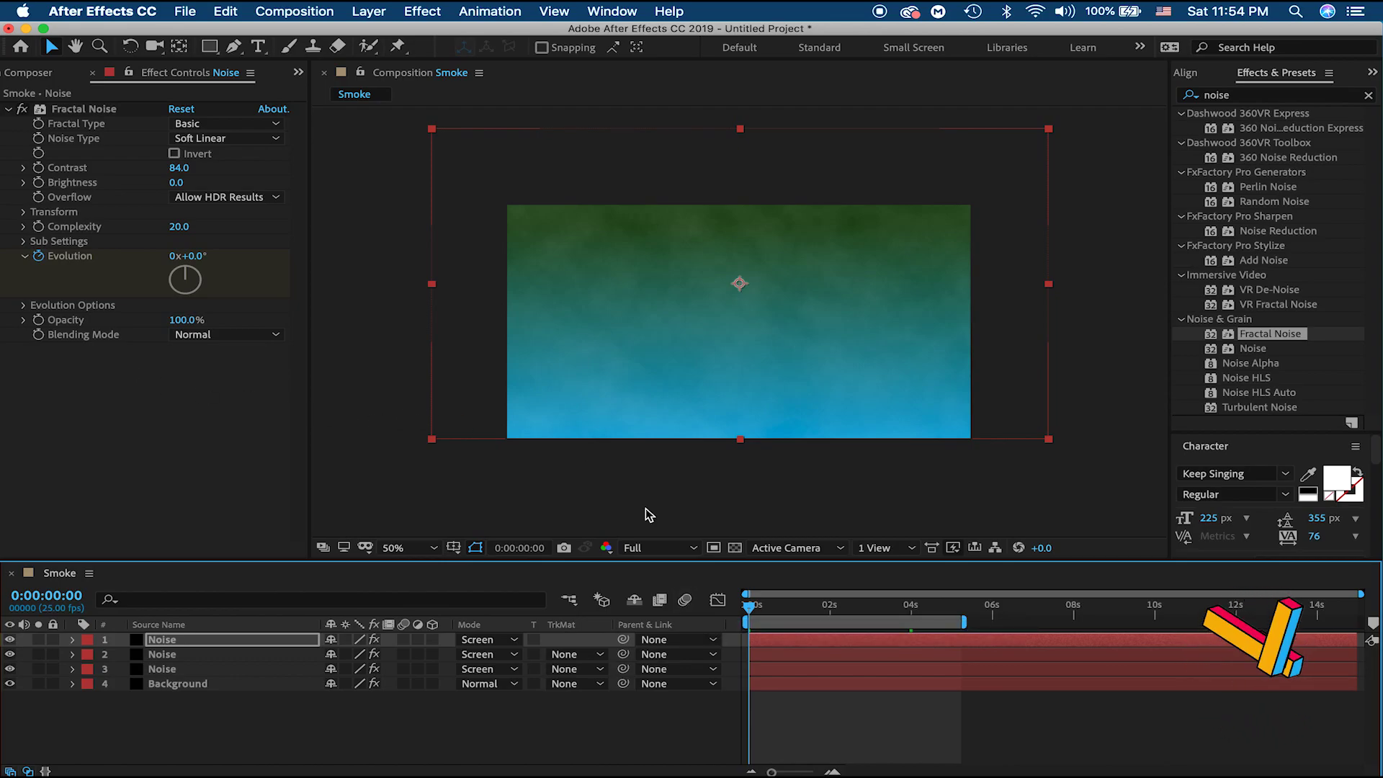
pyautogui.press('space')
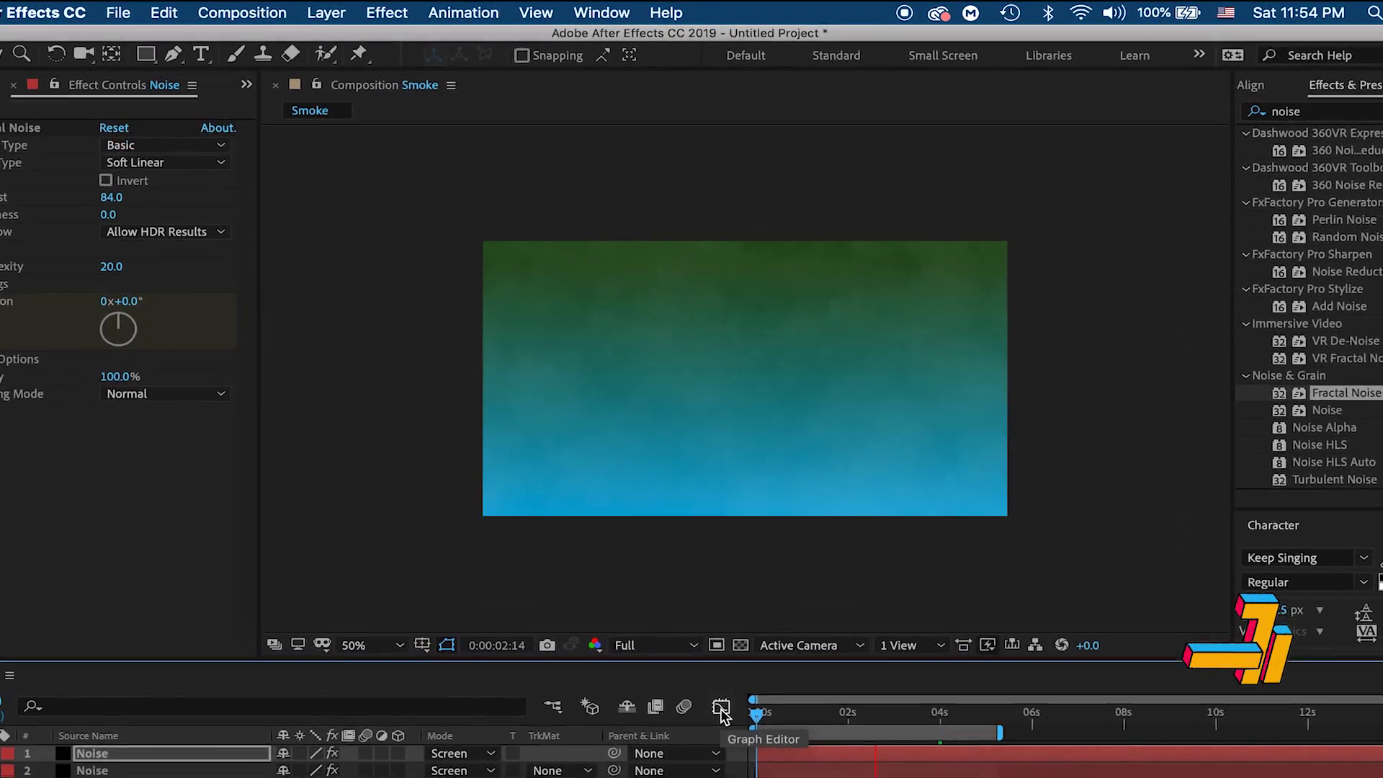
# Step: Add a new adjustment layer above the three Noise layers
pyautogui.press('super+Down')
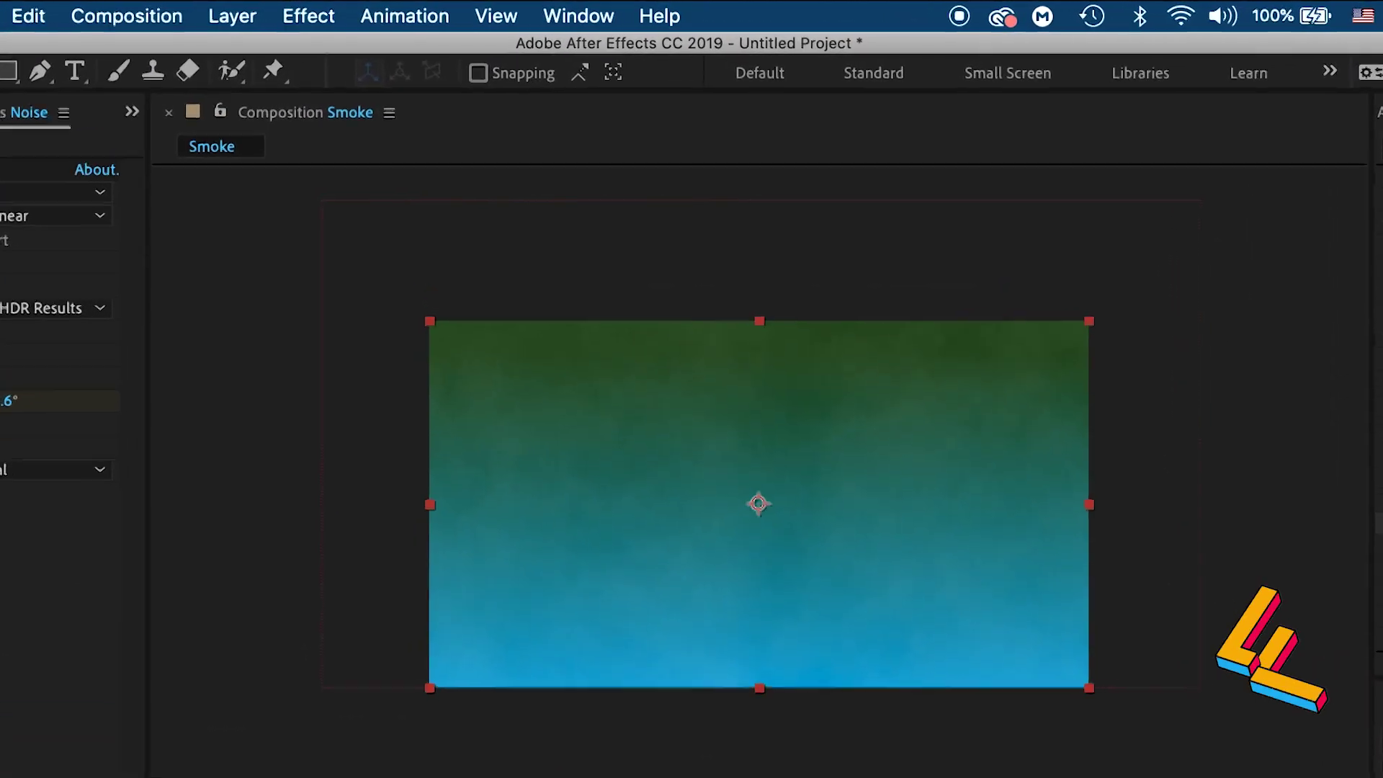
pyautogui.press('super+Down')
pyautogui.press('super+Down')
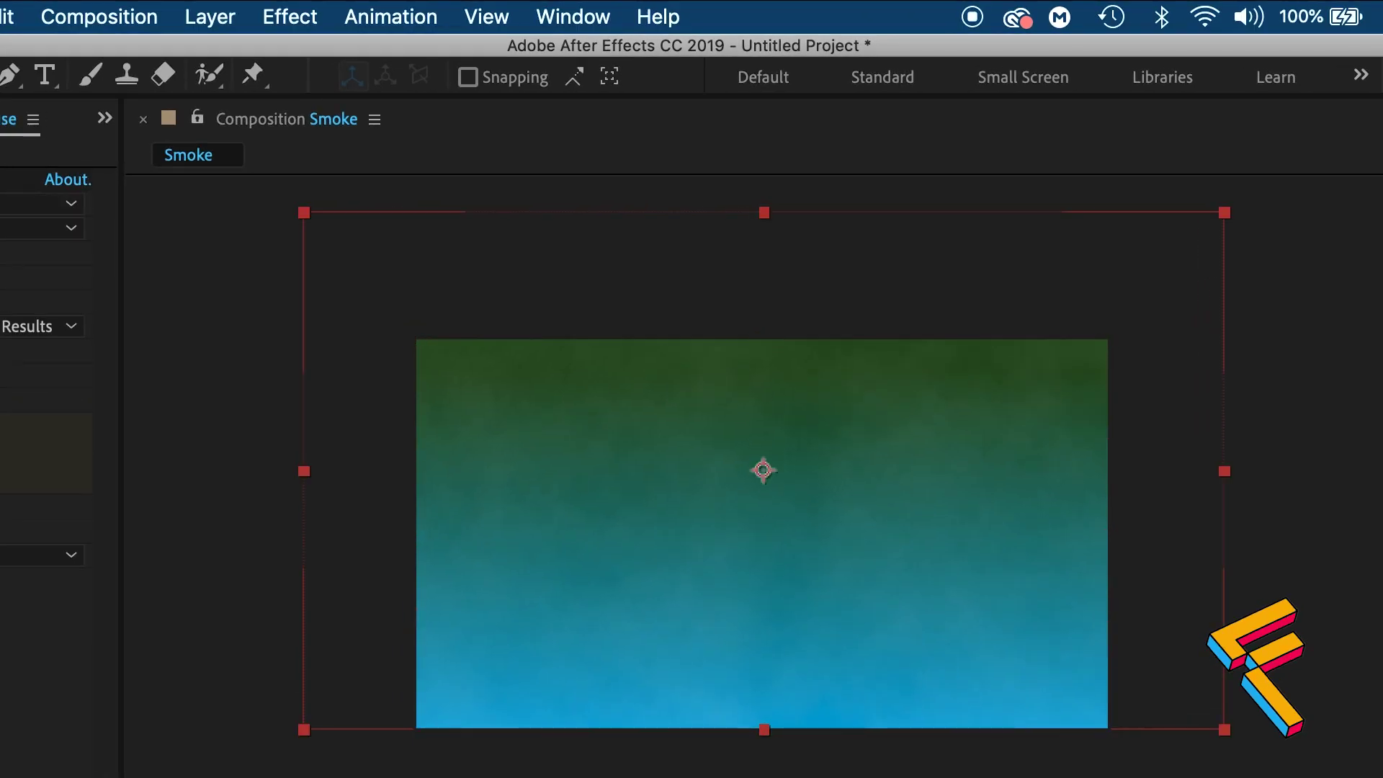
pyautogui.click(209, 17)
pyautogui.moveTo(223, 51)
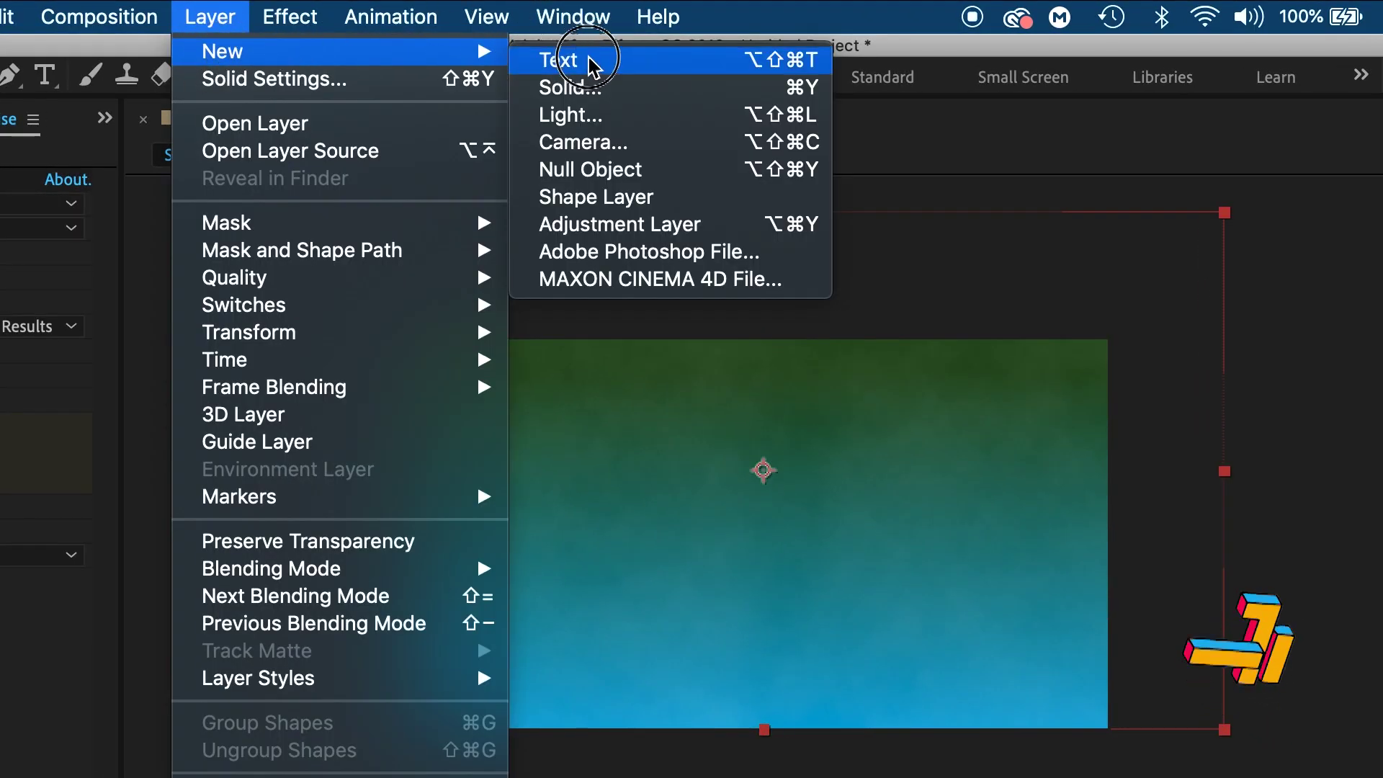
pyautogui.click(590, 227)
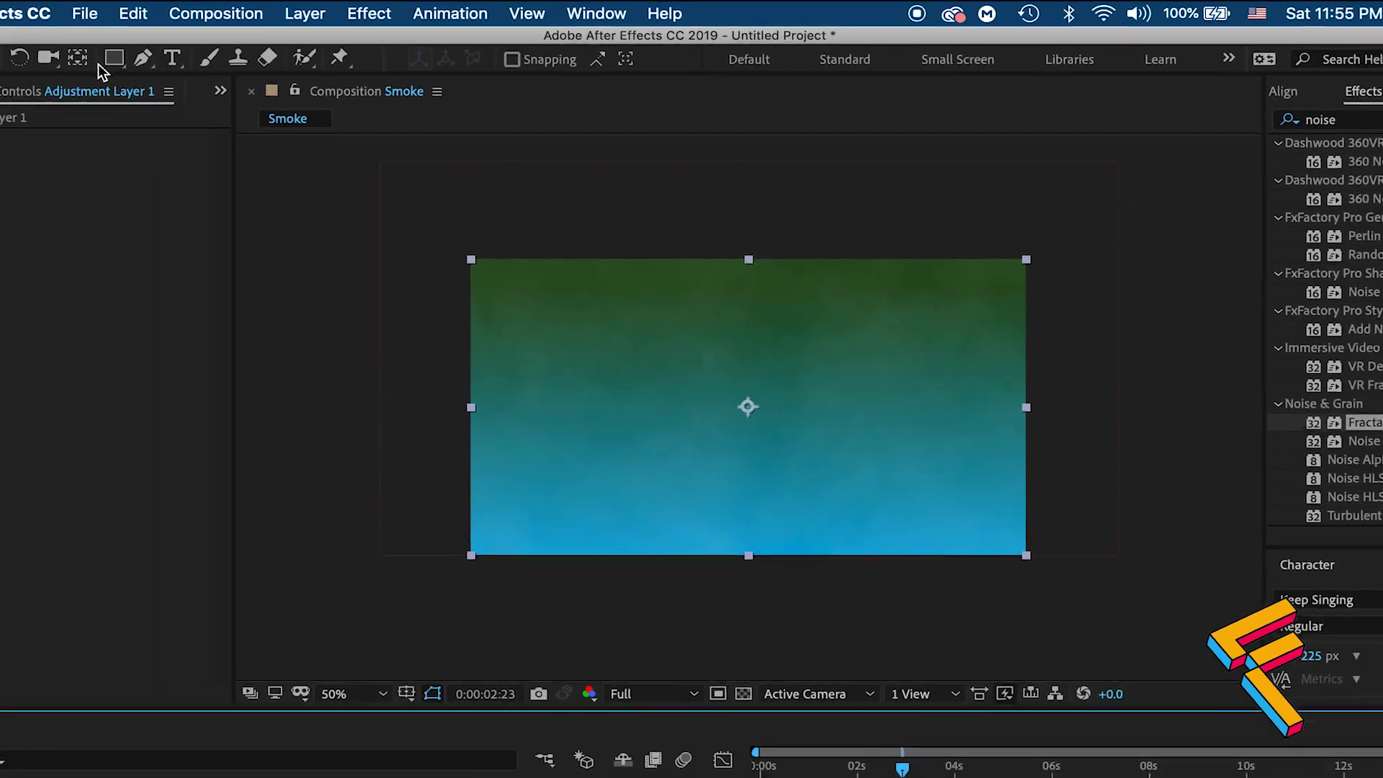
pyautogui.click(95, 64)
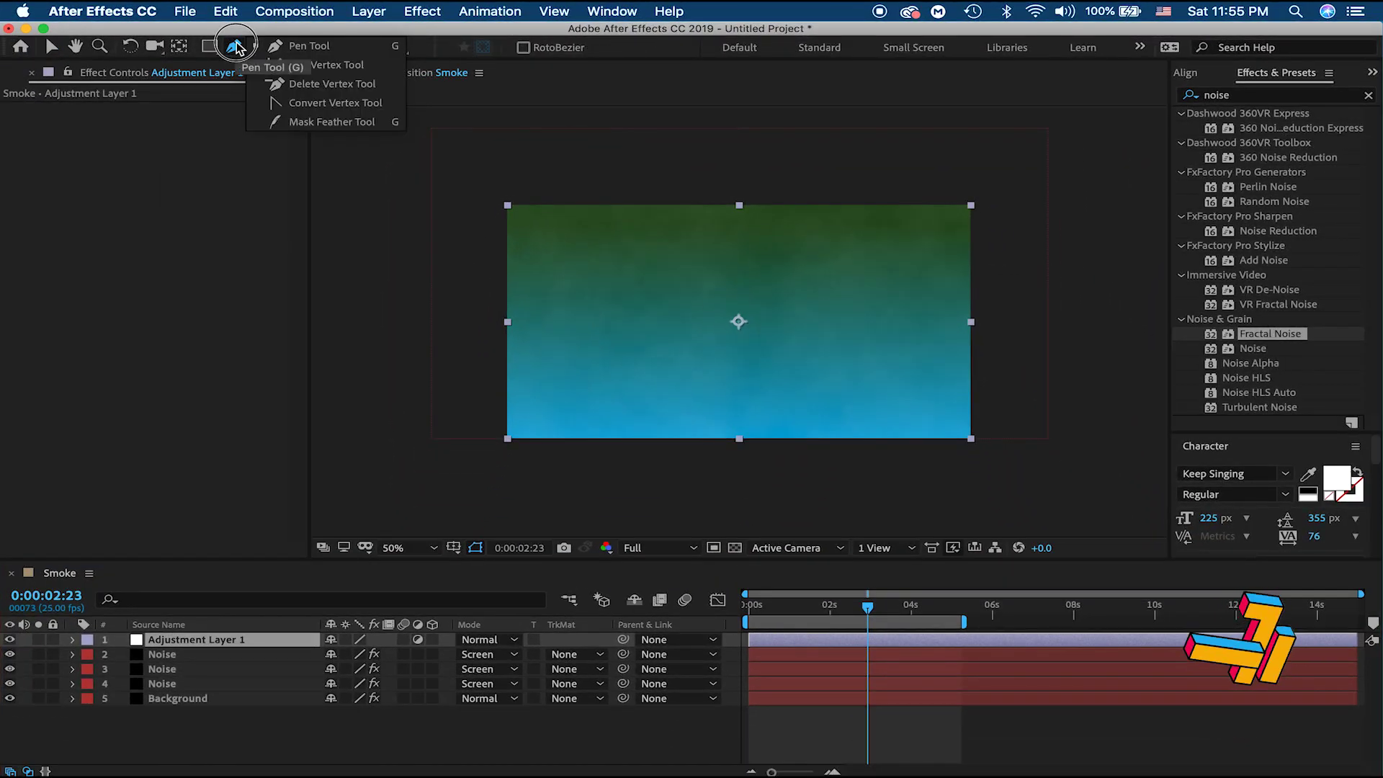
pyautogui.click(175, 119)
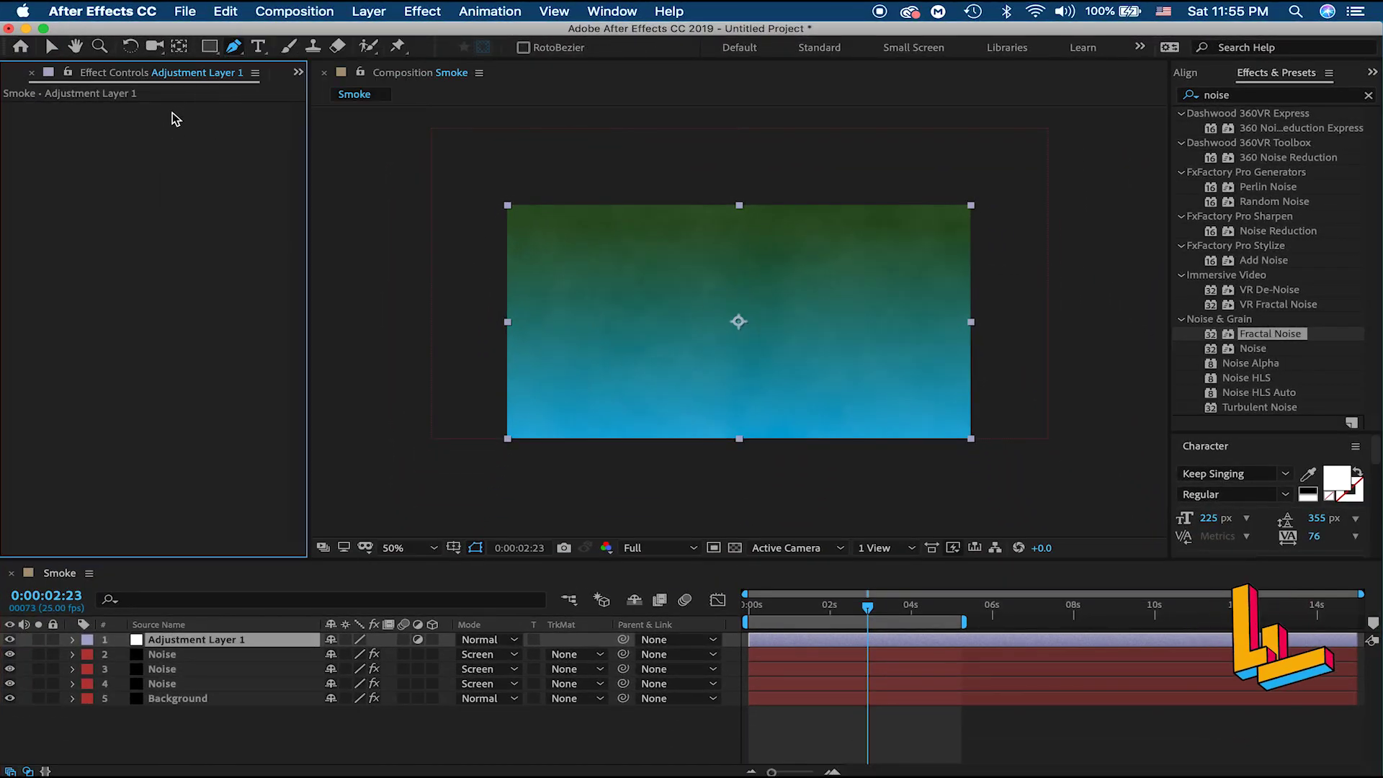
pyautogui.click(259, 49)
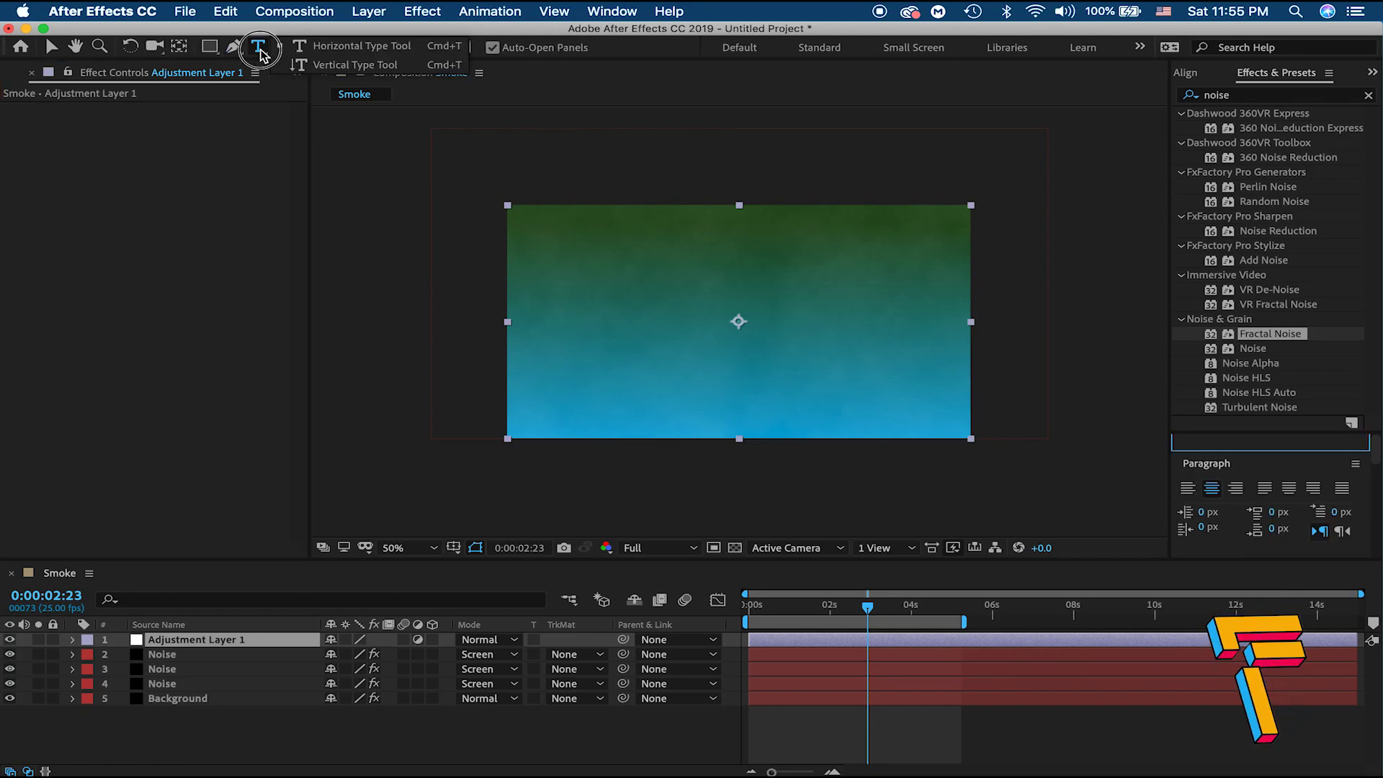
pyautogui.click(232, 127)
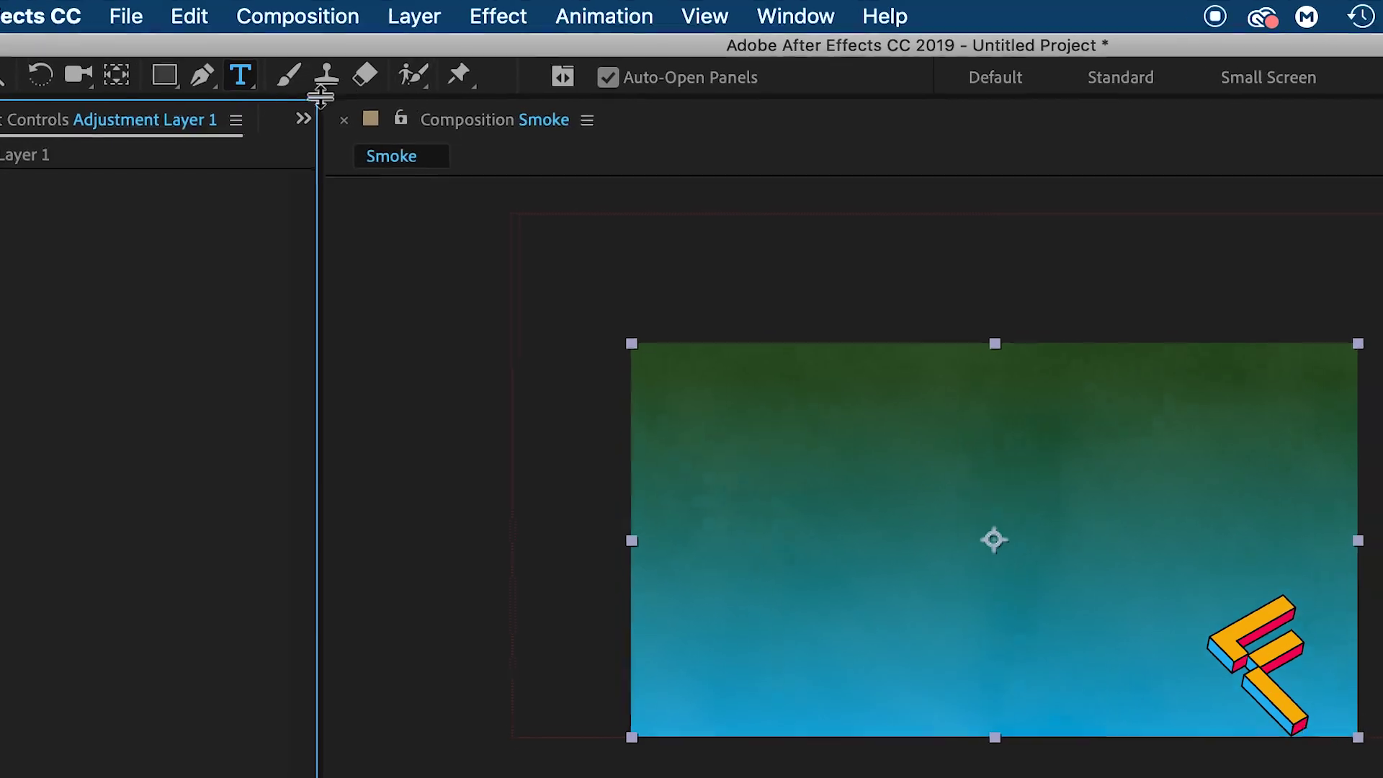
# Step: Add an elliptical mask that fills the whole frame to the adjustment layer and show its mask path
pyautogui.click(216, 52)
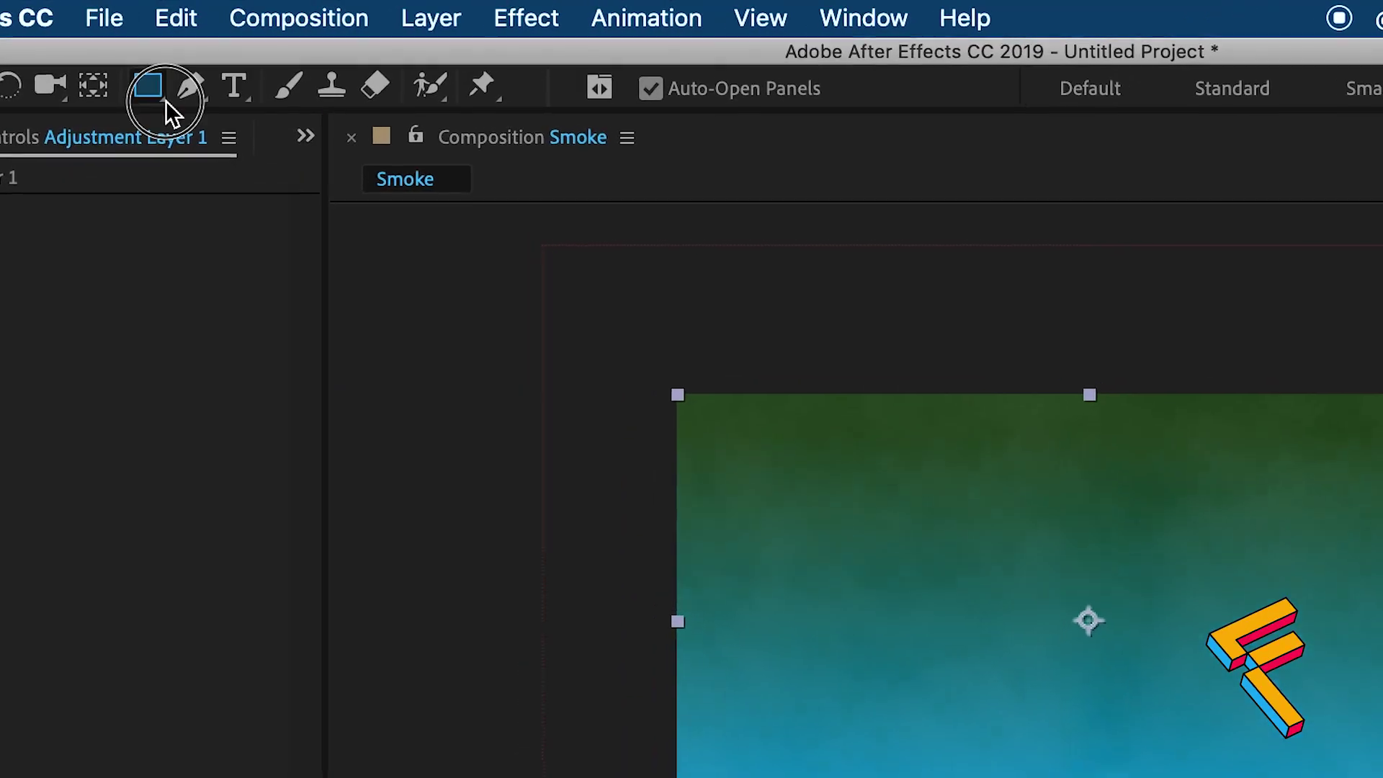
pyautogui.moveTo(166, 101); pyautogui.dragTo(254, 150)
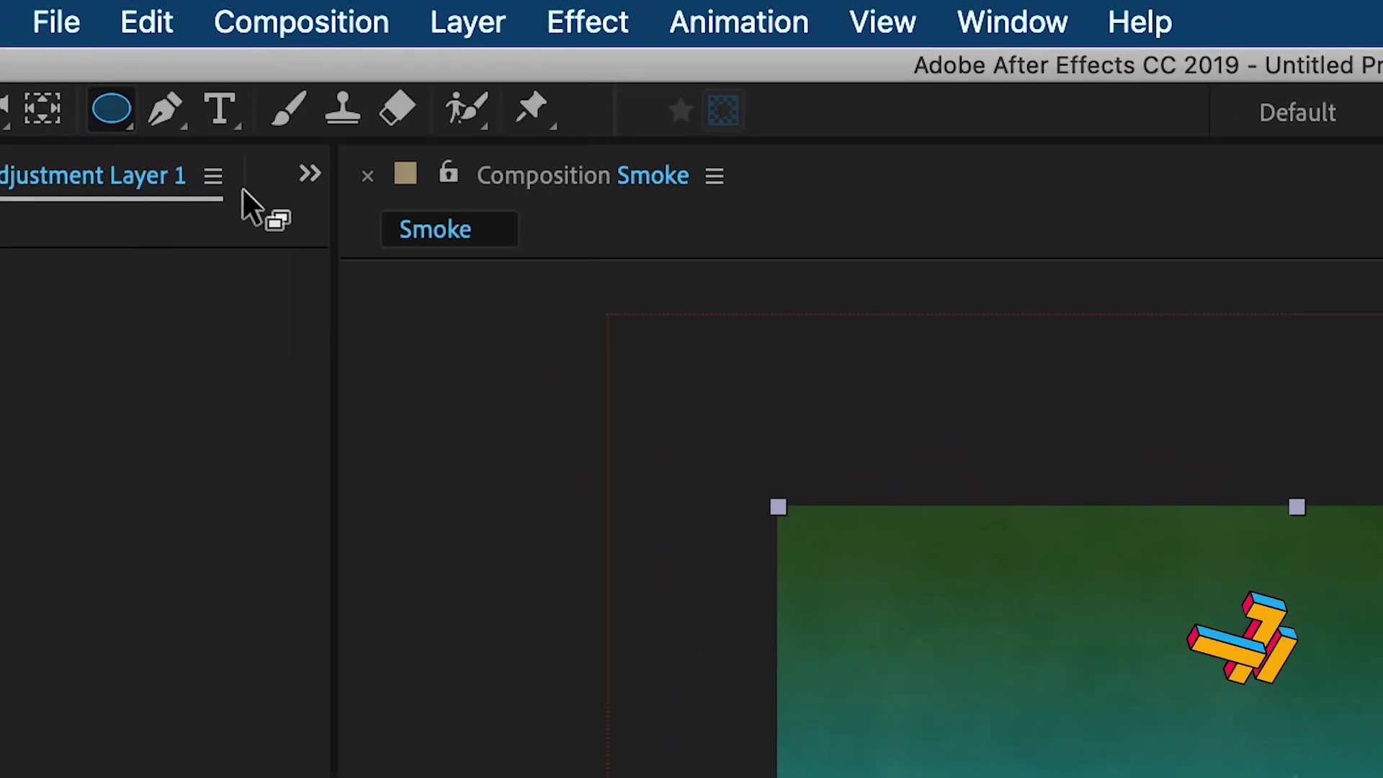
pyautogui.click(1297, 771)
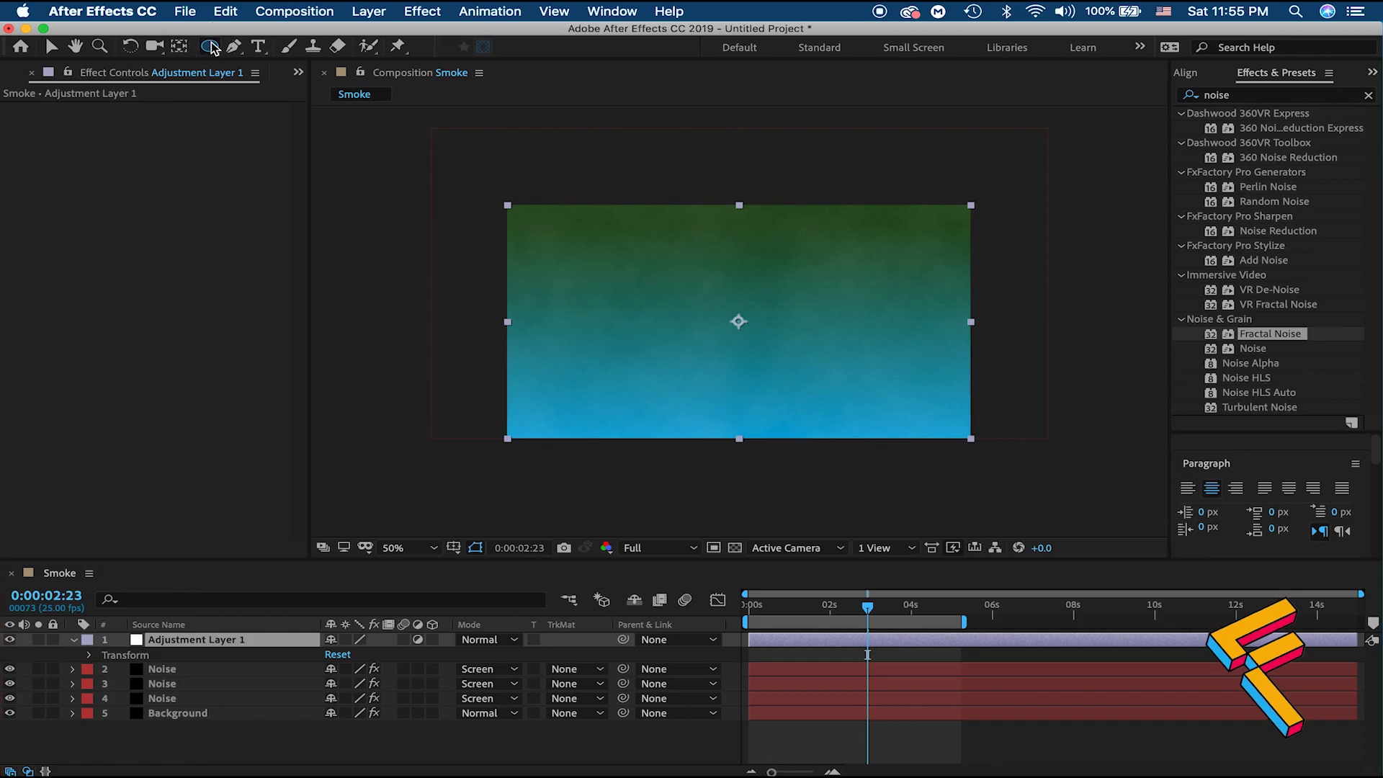
pyautogui.doubleClick(210, 46)
pyautogui.press('v')
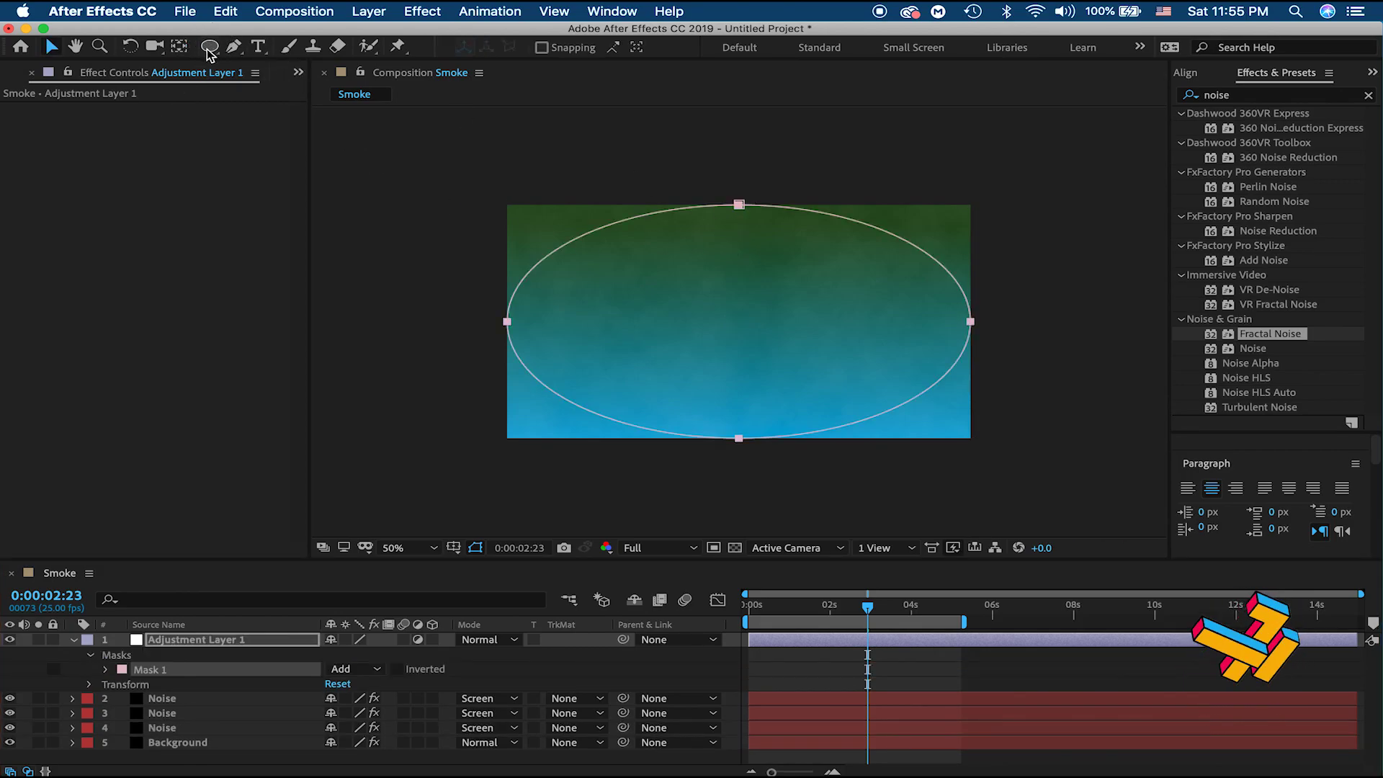
pyautogui.moveTo(208, 54); pyautogui.dragTo(244, 82)
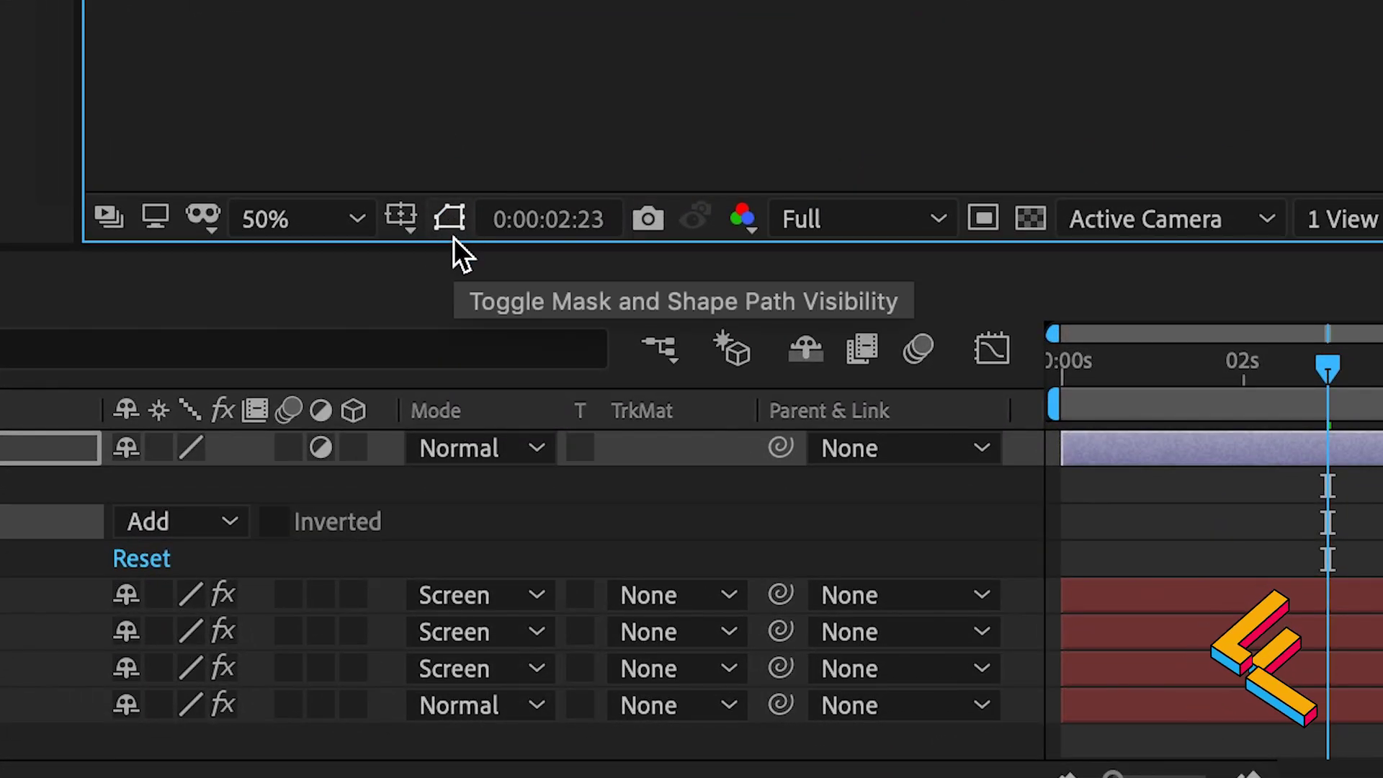
pyautogui.click(455, 217)
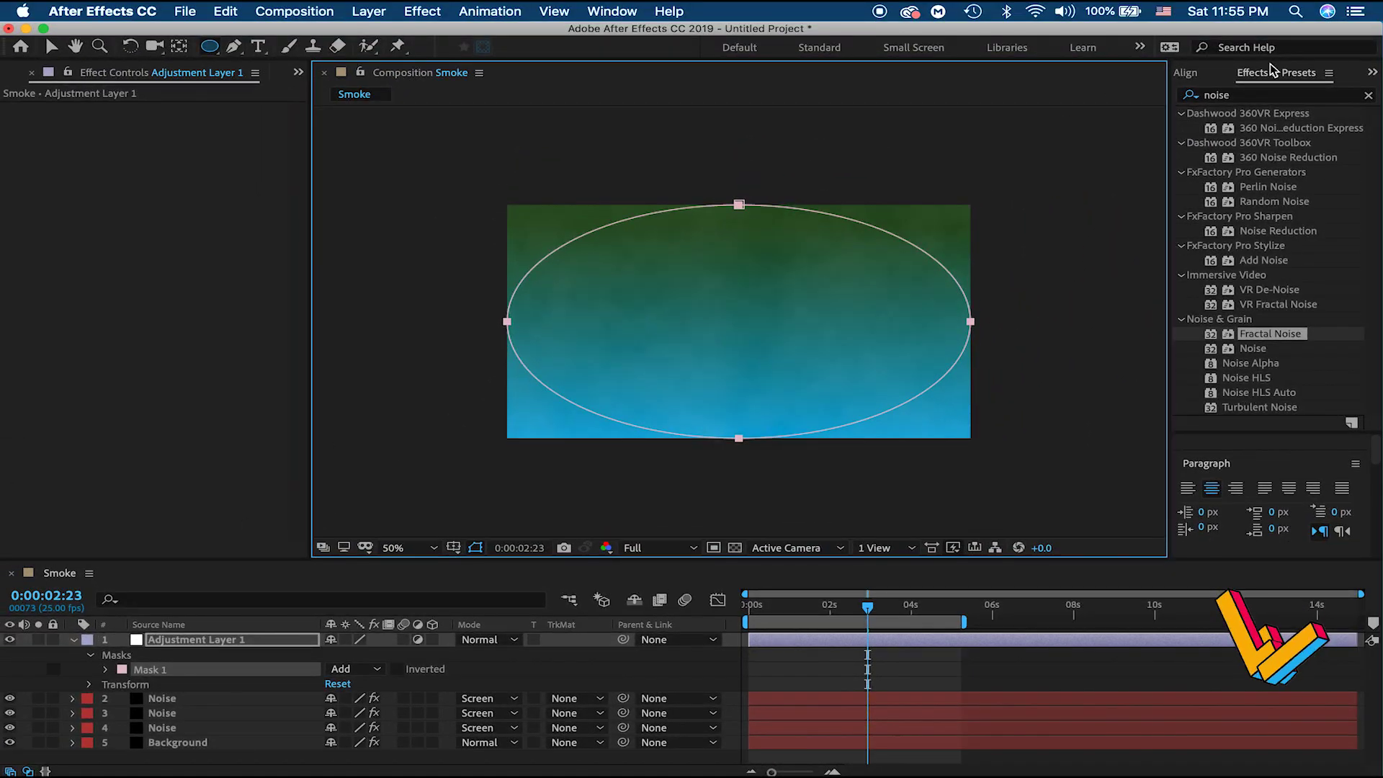
# Step: Apply the Color Correction Curves effect to the adjustment layer and bend the RGB curve downward in the shadows
pyautogui.click(1260, 96)
pyautogui.write('curv')
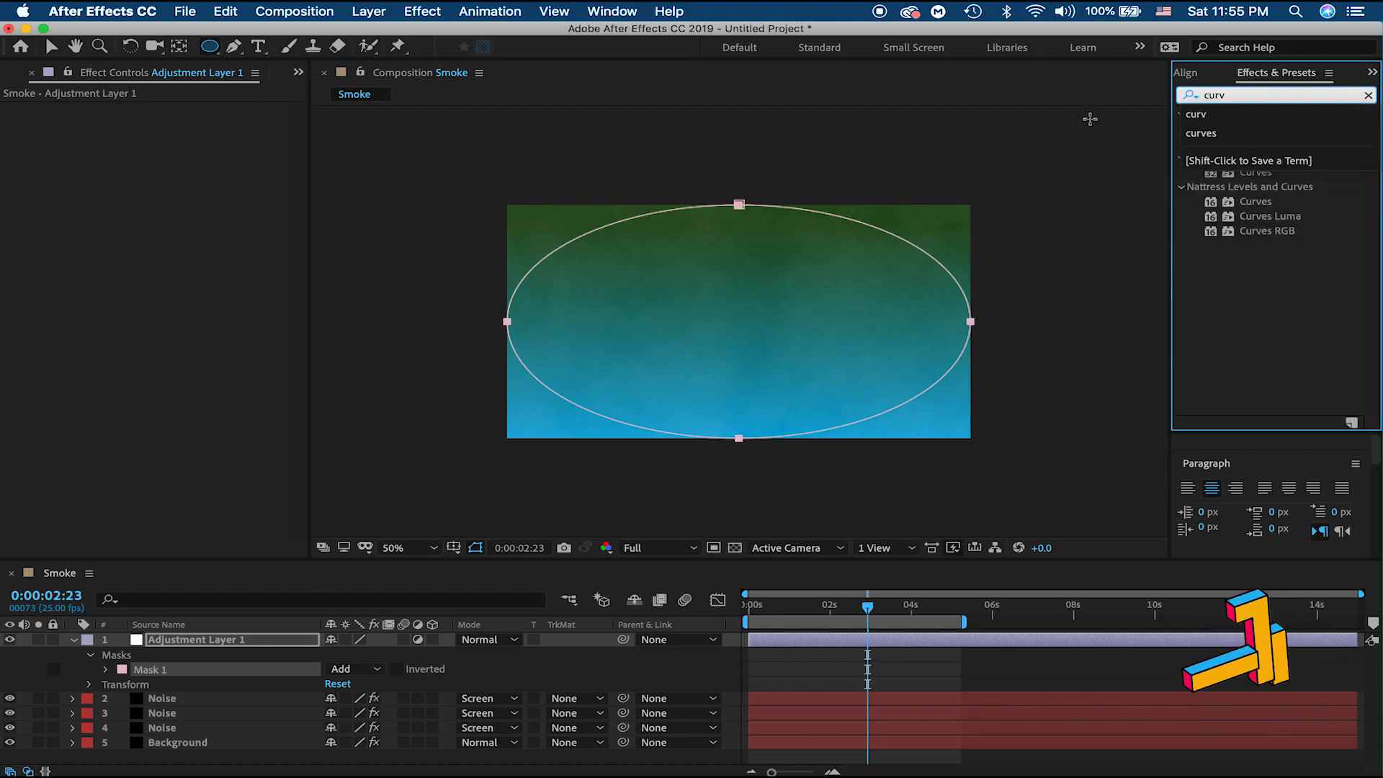
pyautogui.click(1276, 301)
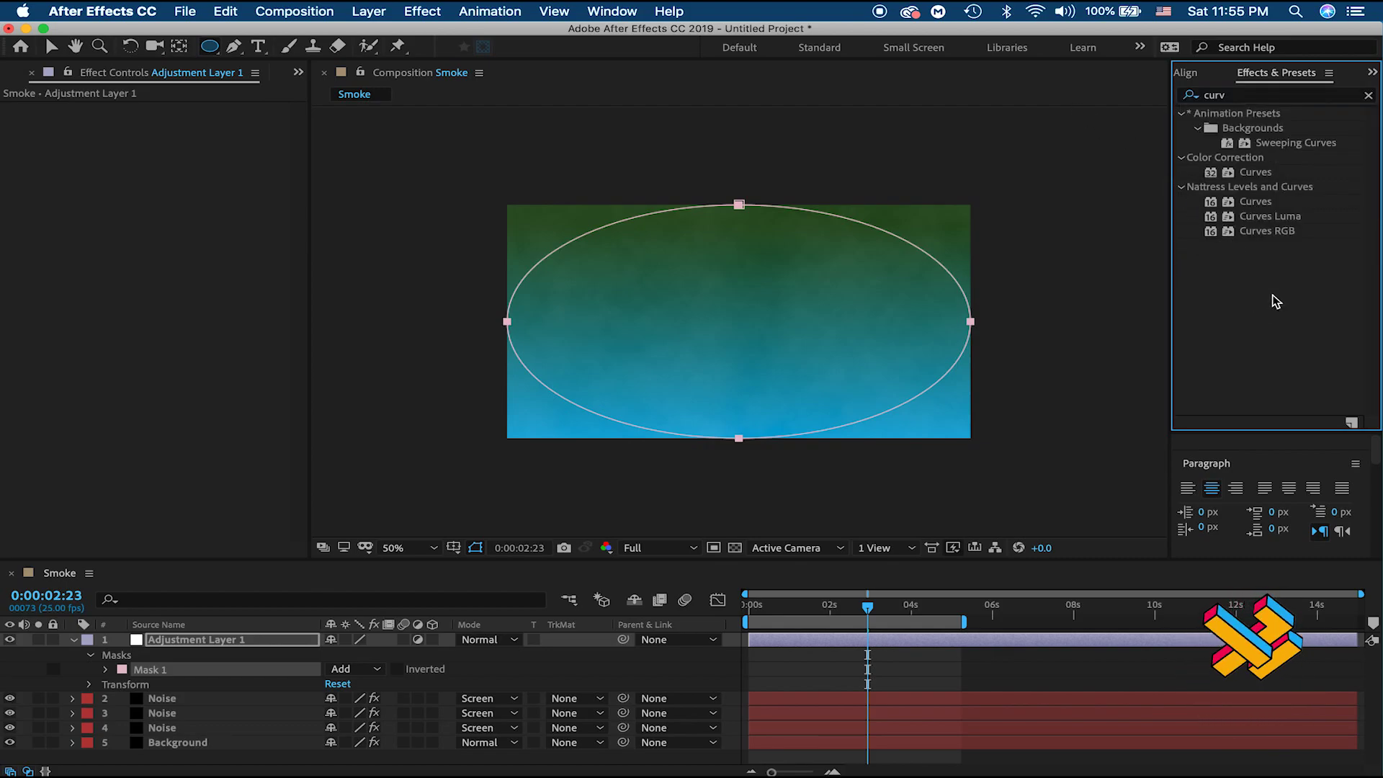
pyautogui.moveTo(1255, 172); pyautogui.dragTo(171, 646)
pyautogui.press('v')
pyautogui.moveTo(108, 334); pyautogui.dragTo(115, 356)
# Step: Set the adjustment layer's elliptical mask mode to Subtract
pyautogui.click(185, 643)
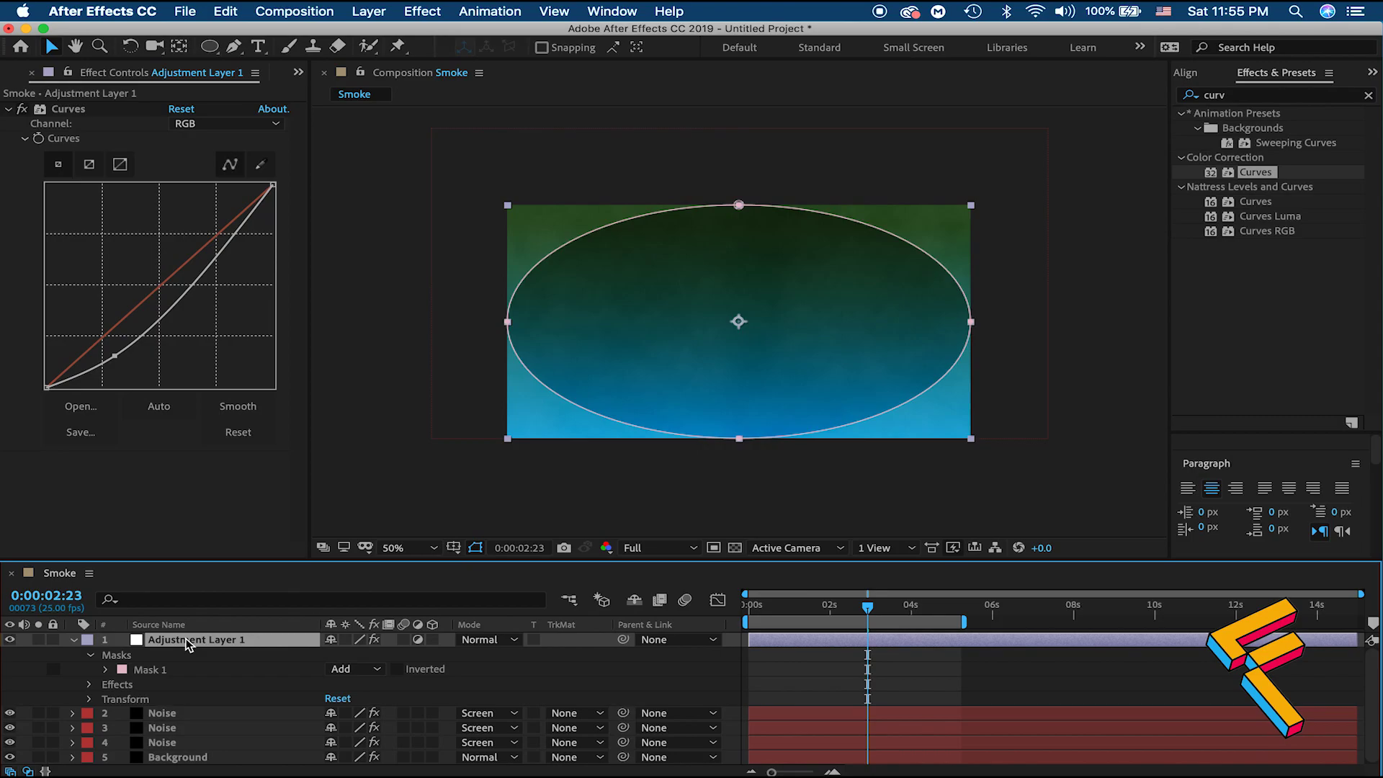
pyautogui.click(353, 669)
pyautogui.click(367, 697)
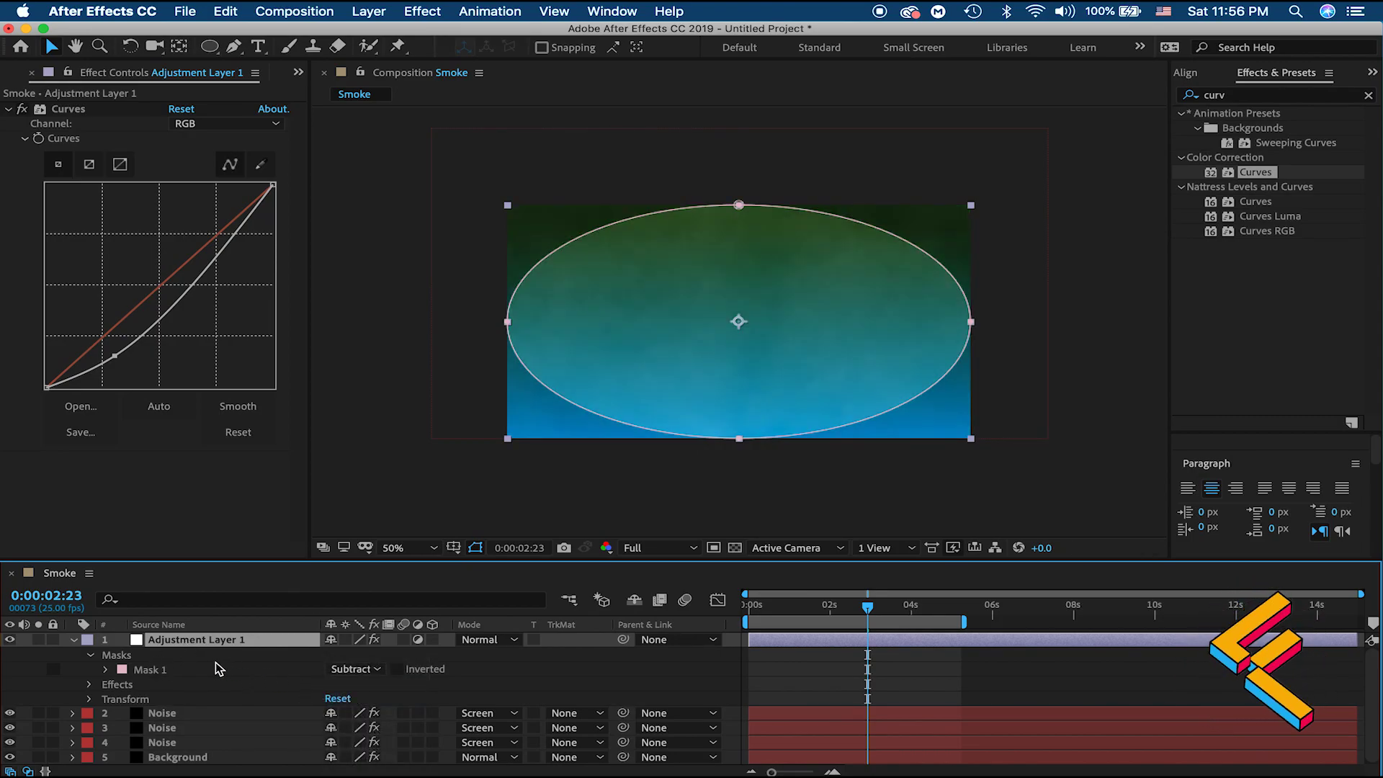
# Step: Expand the elliptical mask's properties and set its Mask Feather to 500 pixels
pyautogui.click(180, 655)
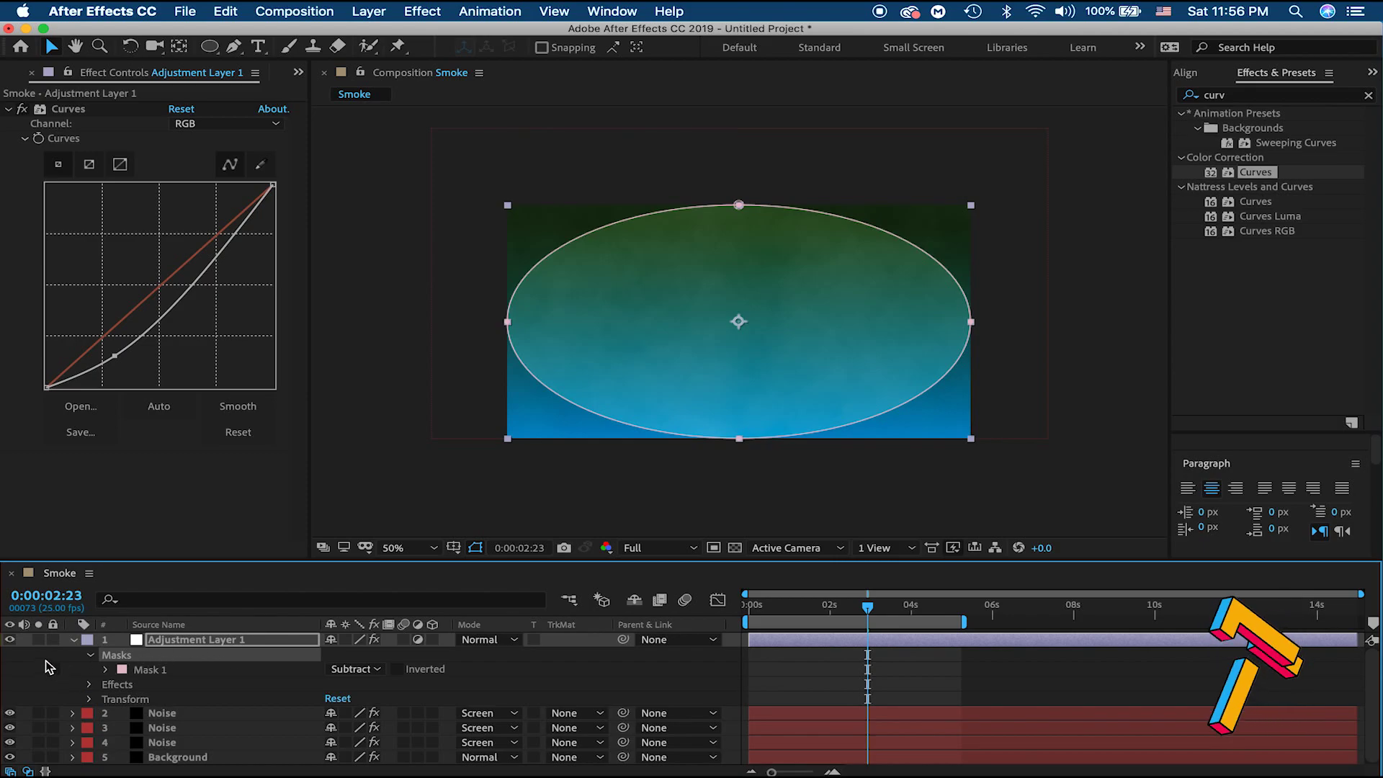
pyautogui.click(108, 669)
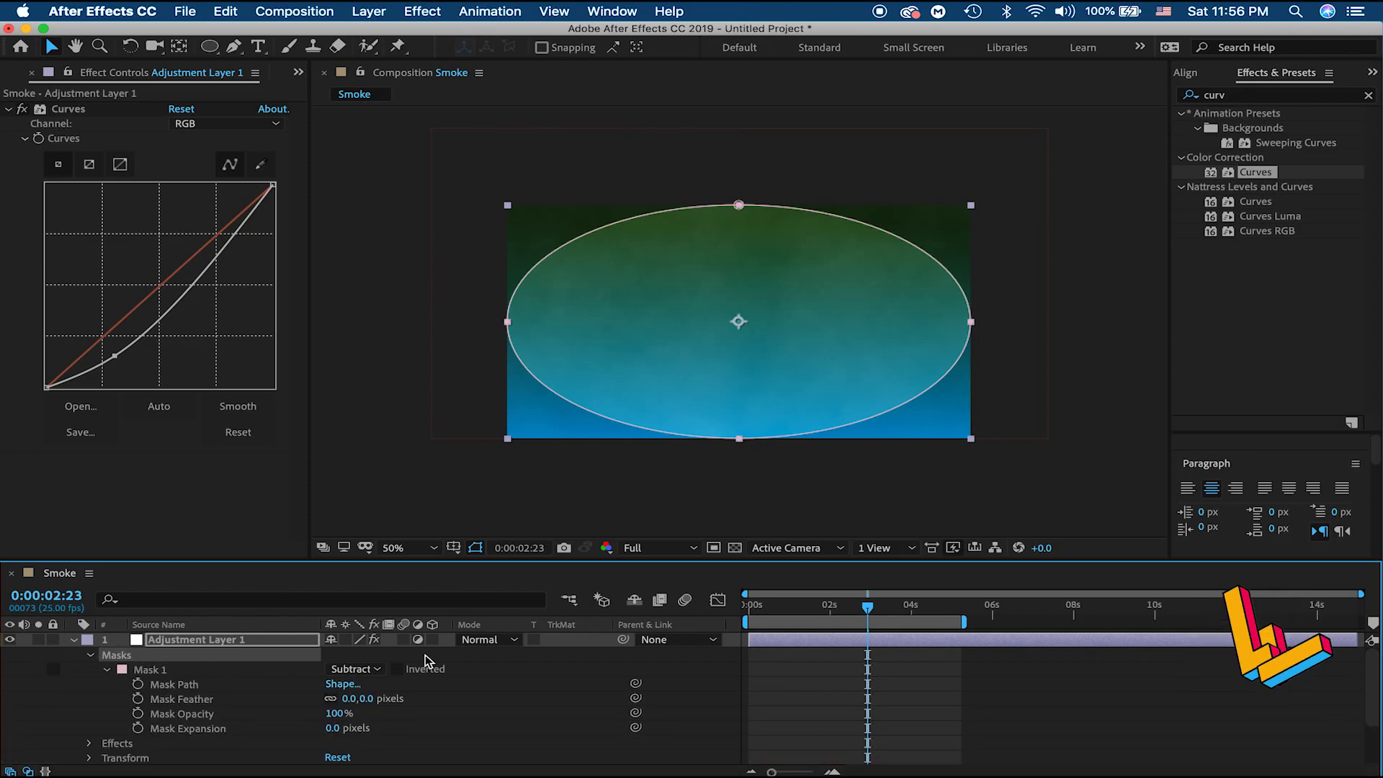
pyautogui.click(367, 698)
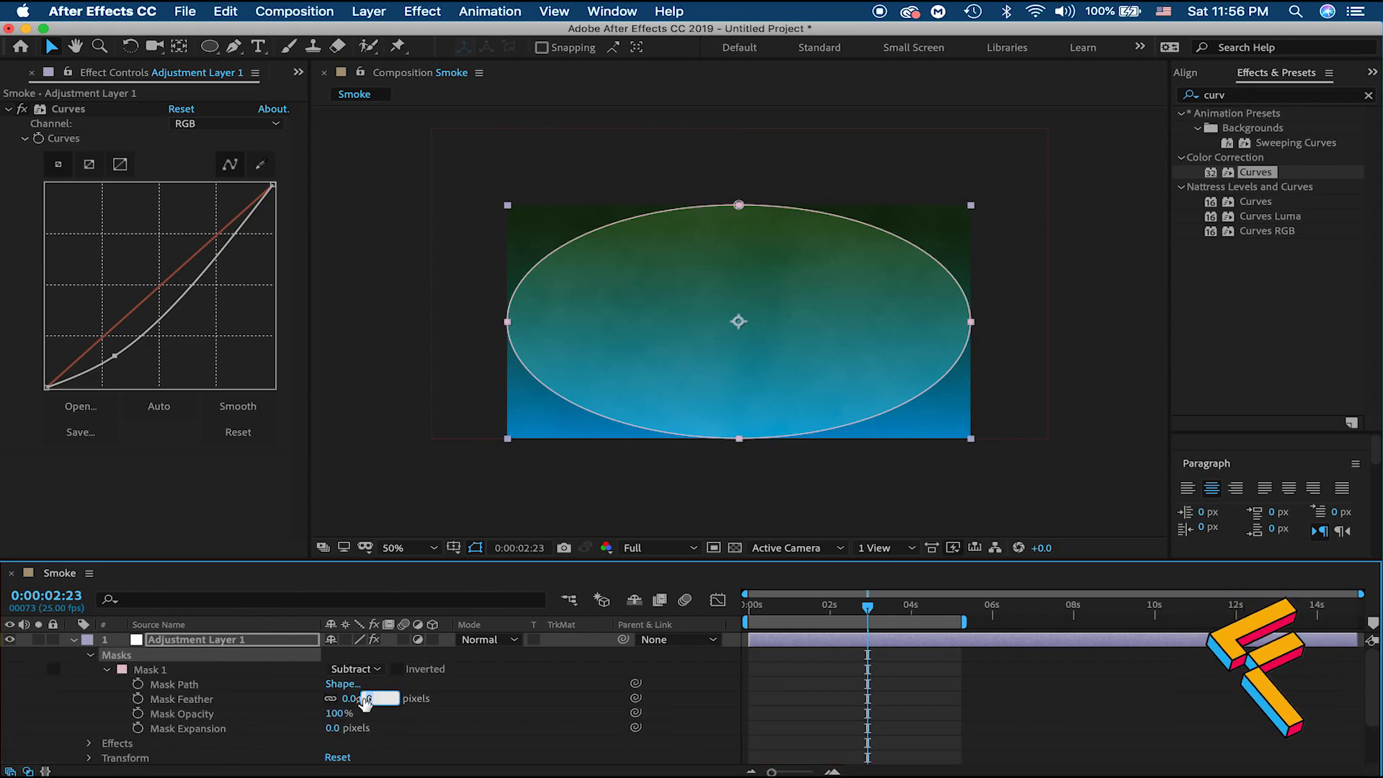
pyautogui.write('500')
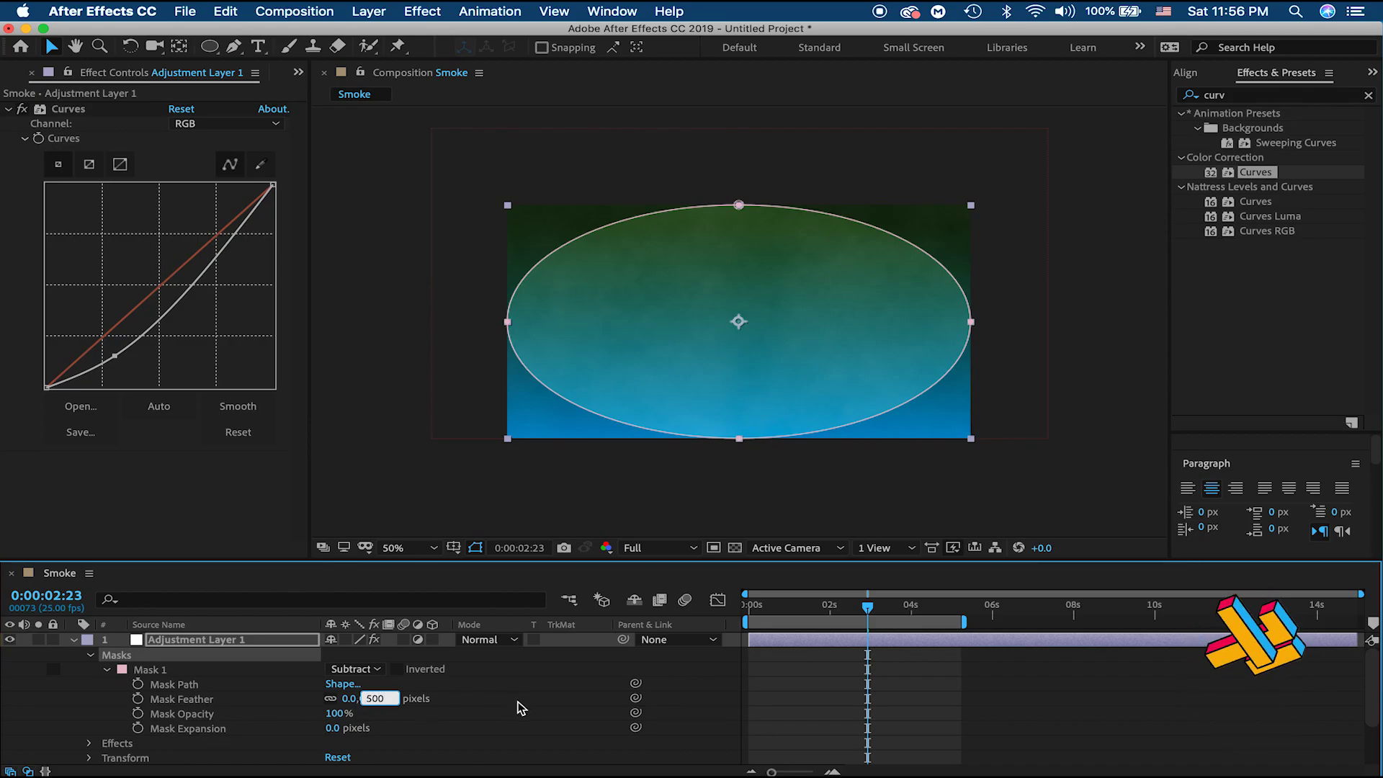
pyautogui.press('Return')
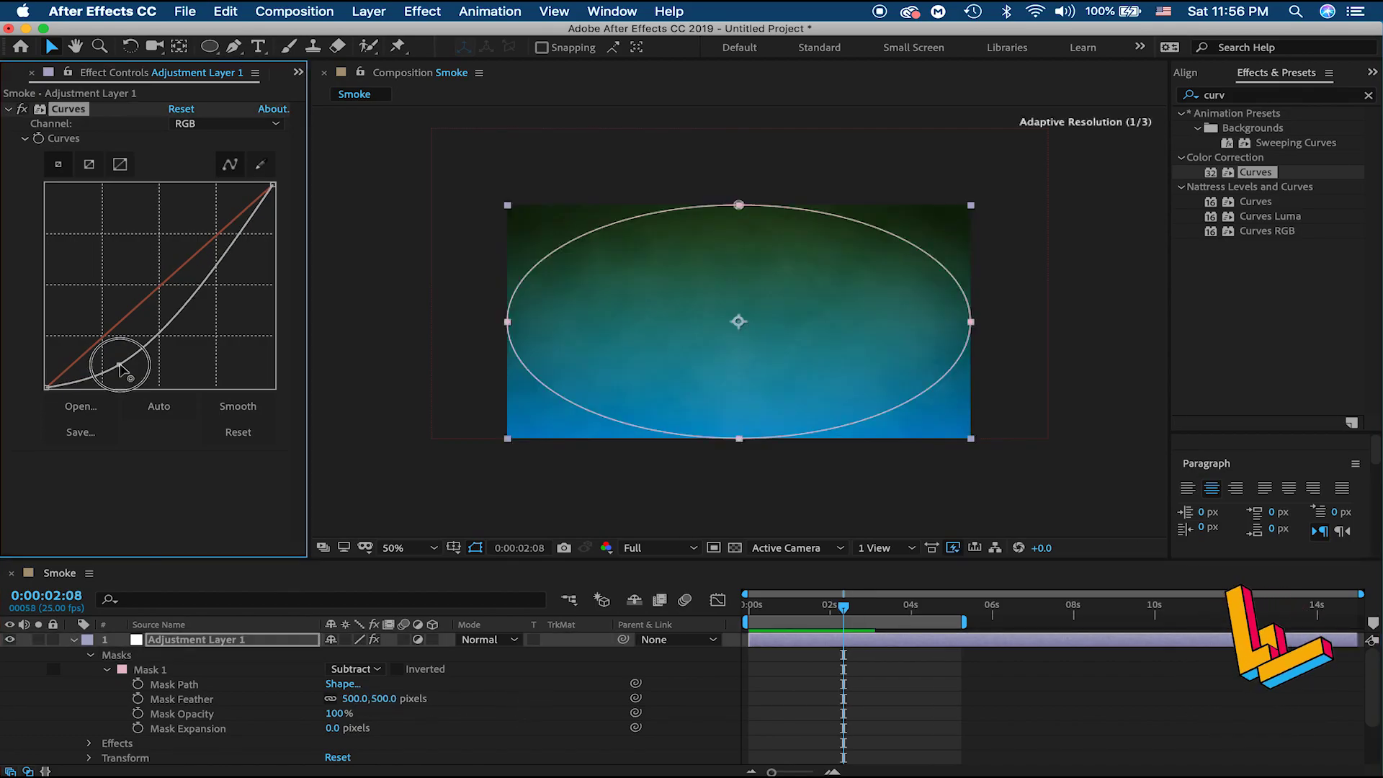
# Step: Pull the shadow point of the RGB curve slightly lower and play the composition from the start
pyautogui.moveTo(108, 361); pyautogui.dragTo(120, 365)
pyautogui.moveTo(765, 606); pyautogui.dragTo(557, 608)
pyautogui.press('space')
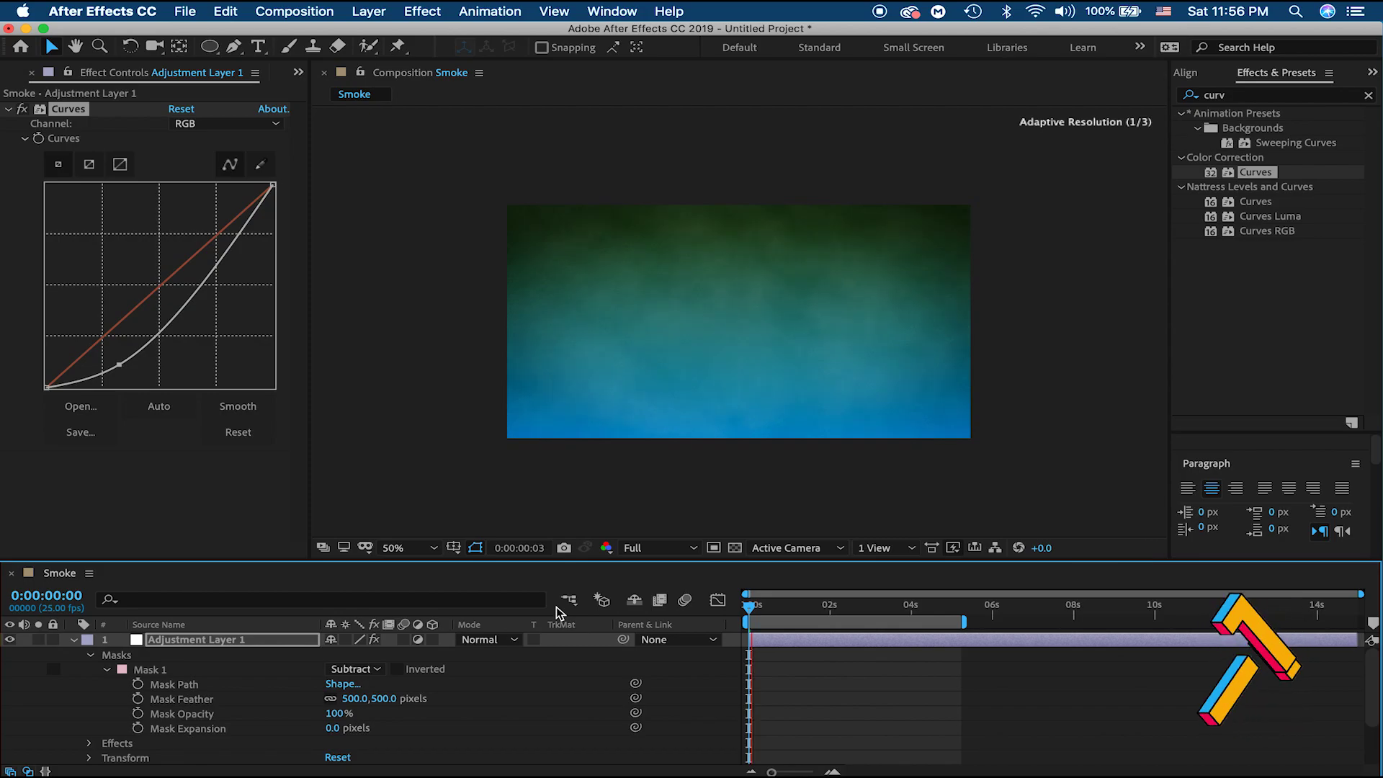